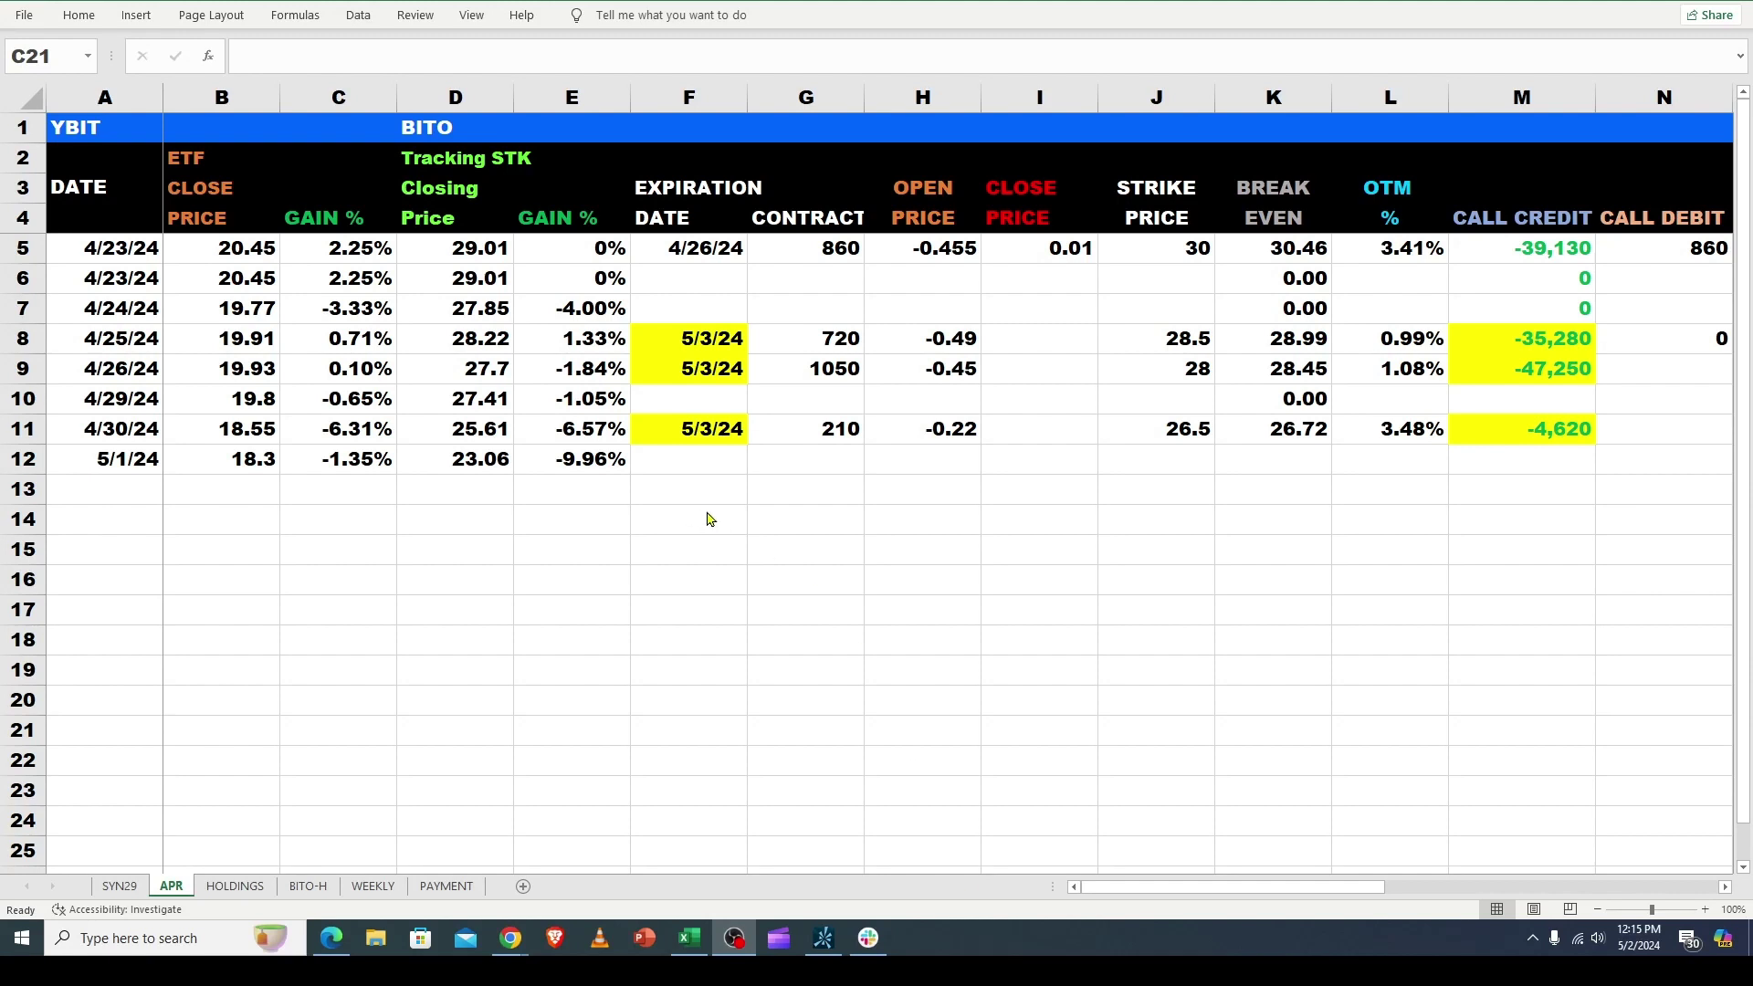
Glance at the Bitcoin.com article from the sheet, then select cell I12 in the 5/1/24 row.
{"action": "left_click", "coordinate": [689, 945]}
{"action": "left_click", "coordinate": [811, 527]}
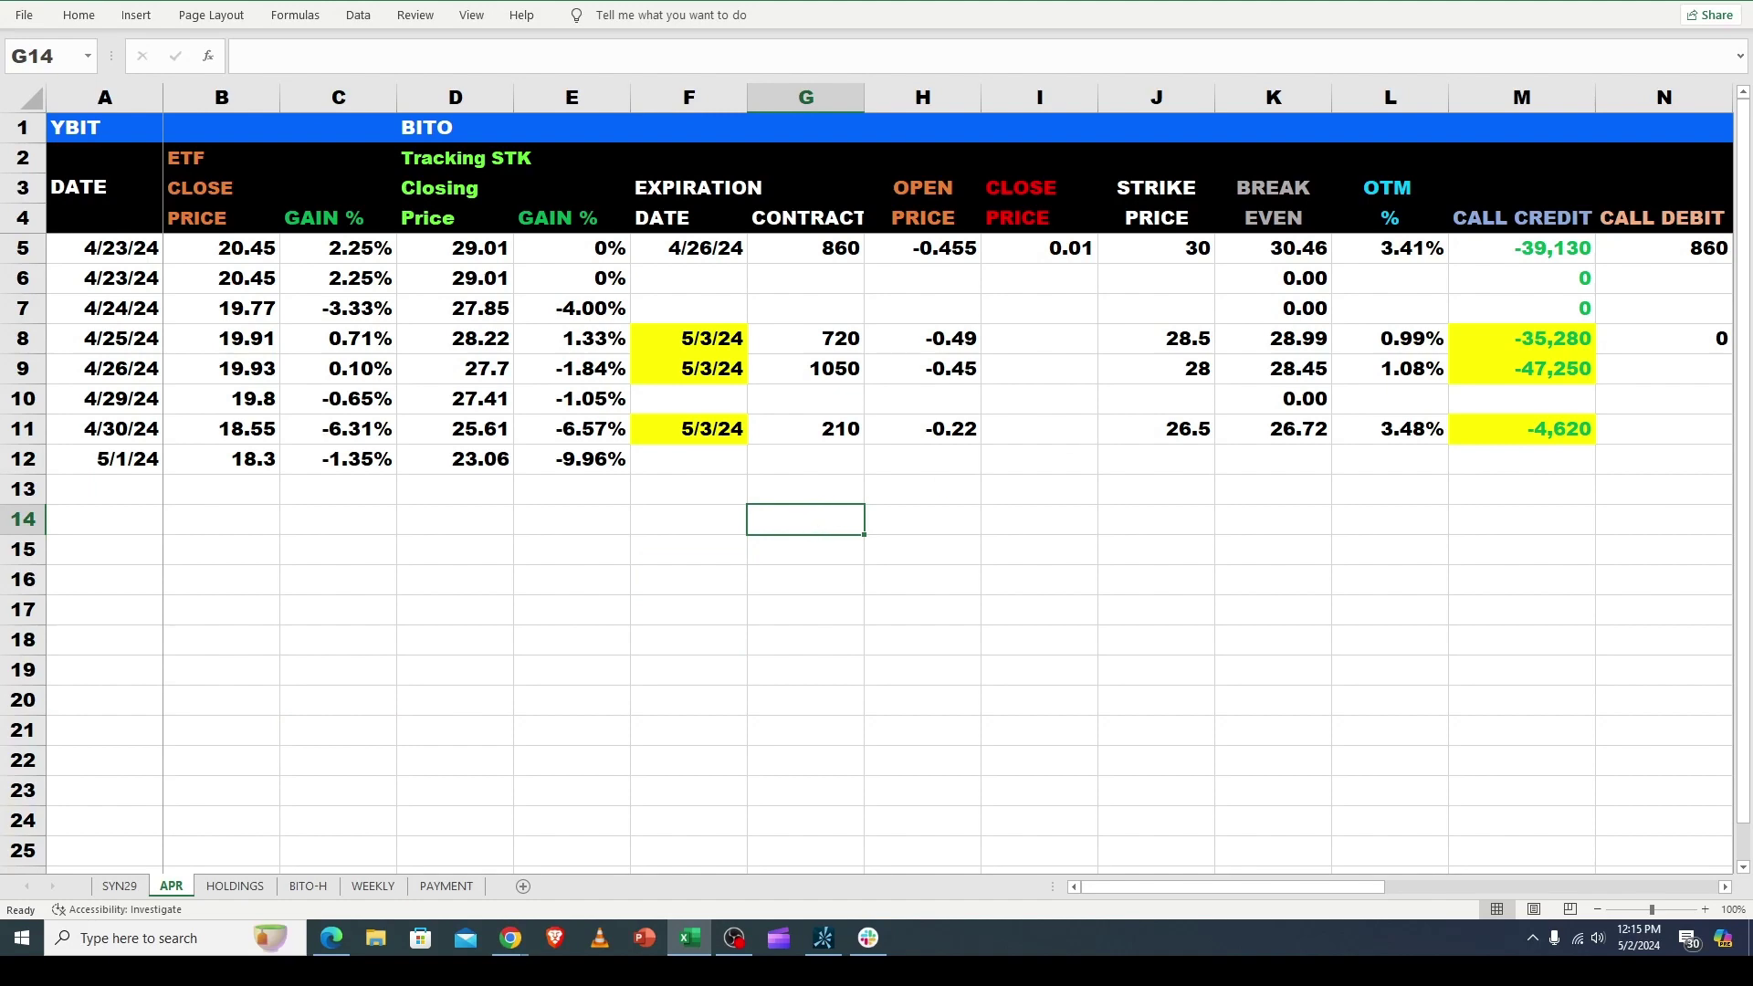
{"action": "key", "text": "alt+Tab"}
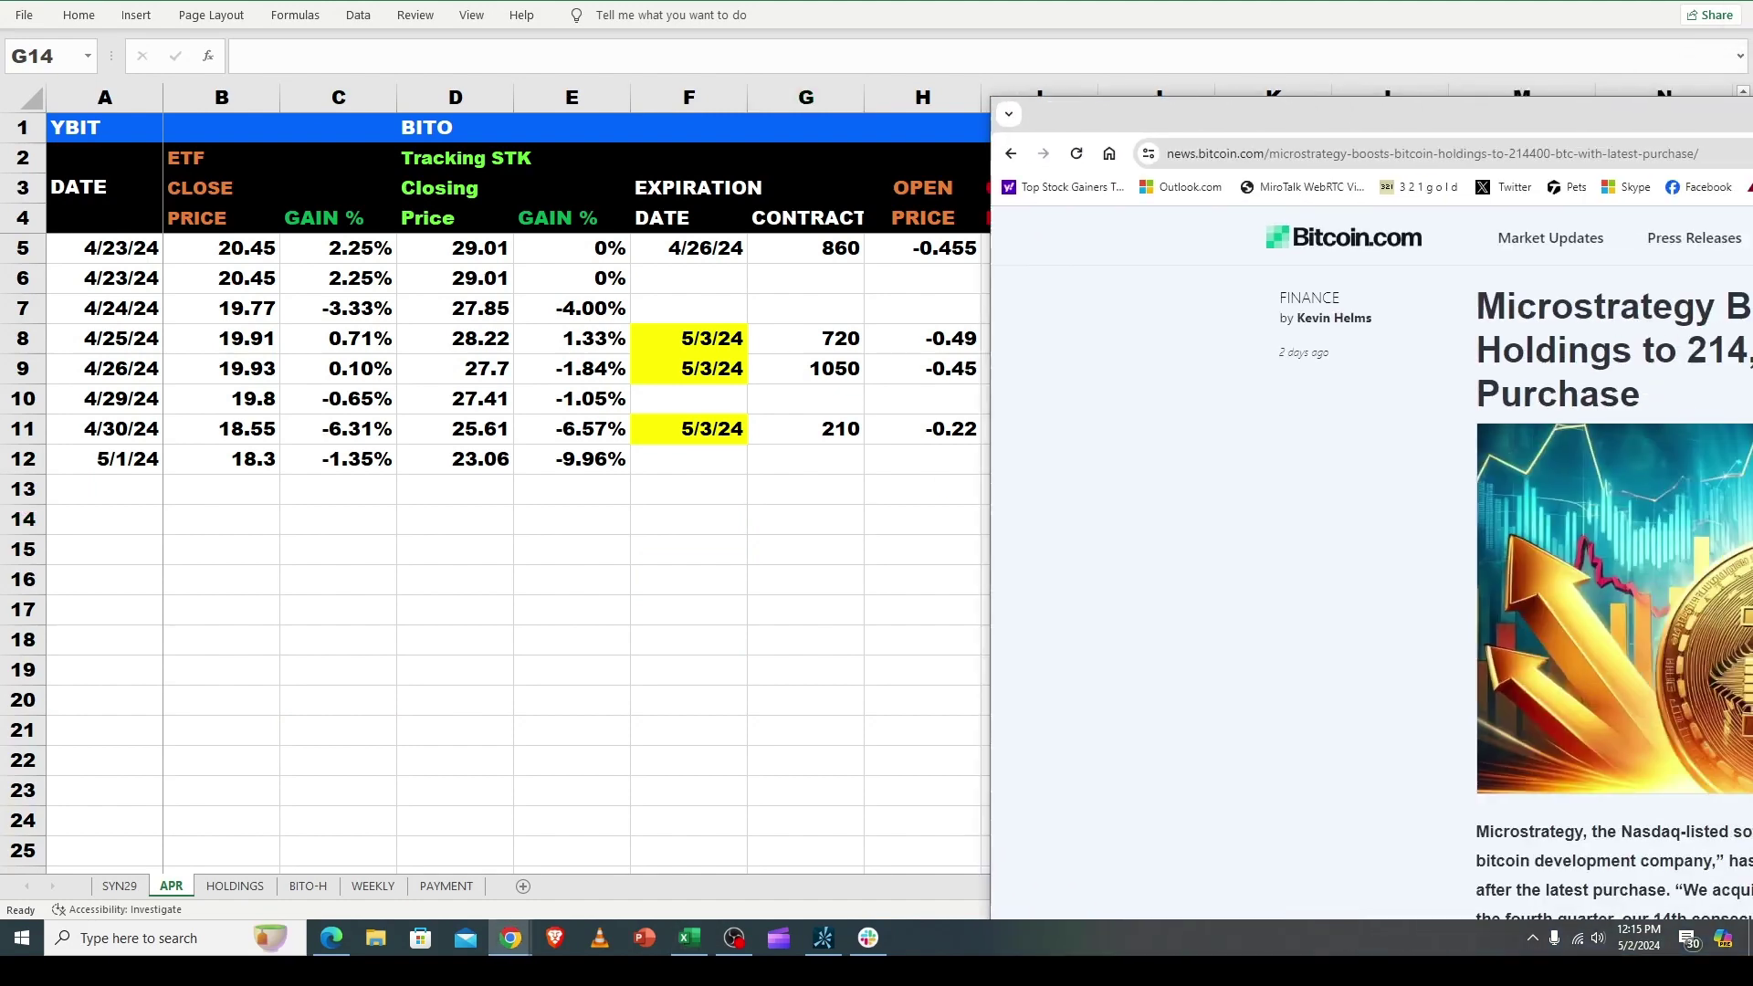
{"action": "key", "text": "alt+Tab"}
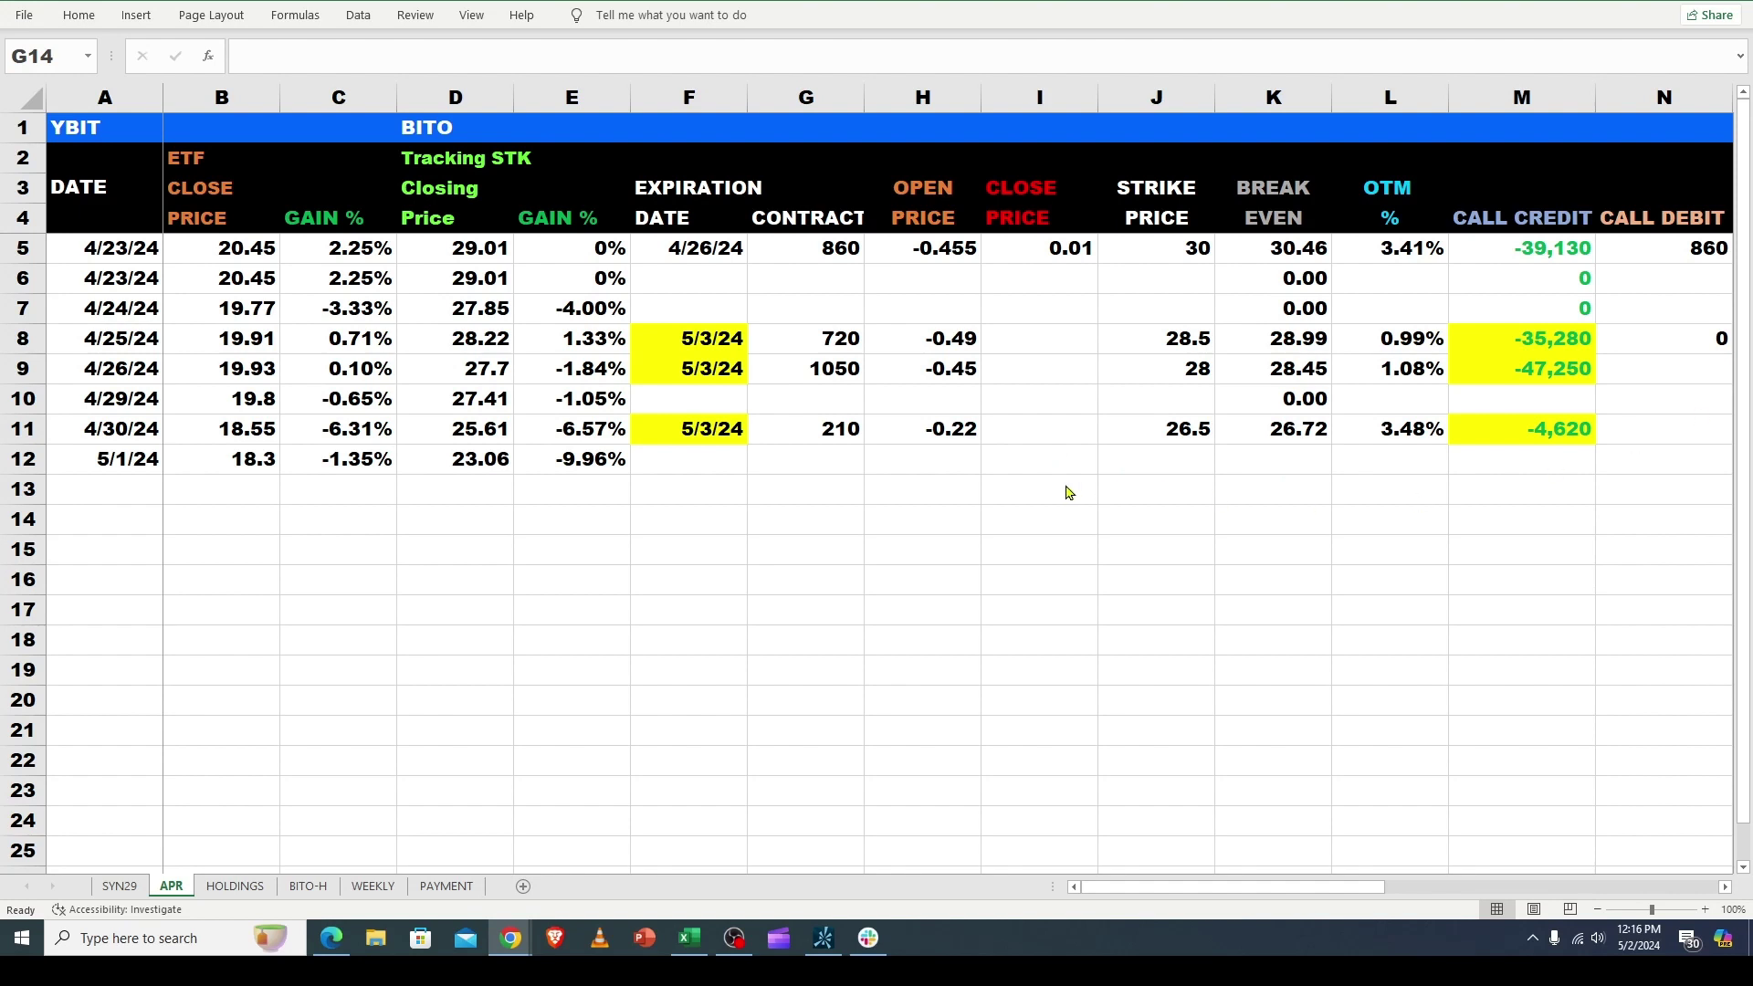
{"action": "left_click", "coordinate": [1057, 459]}
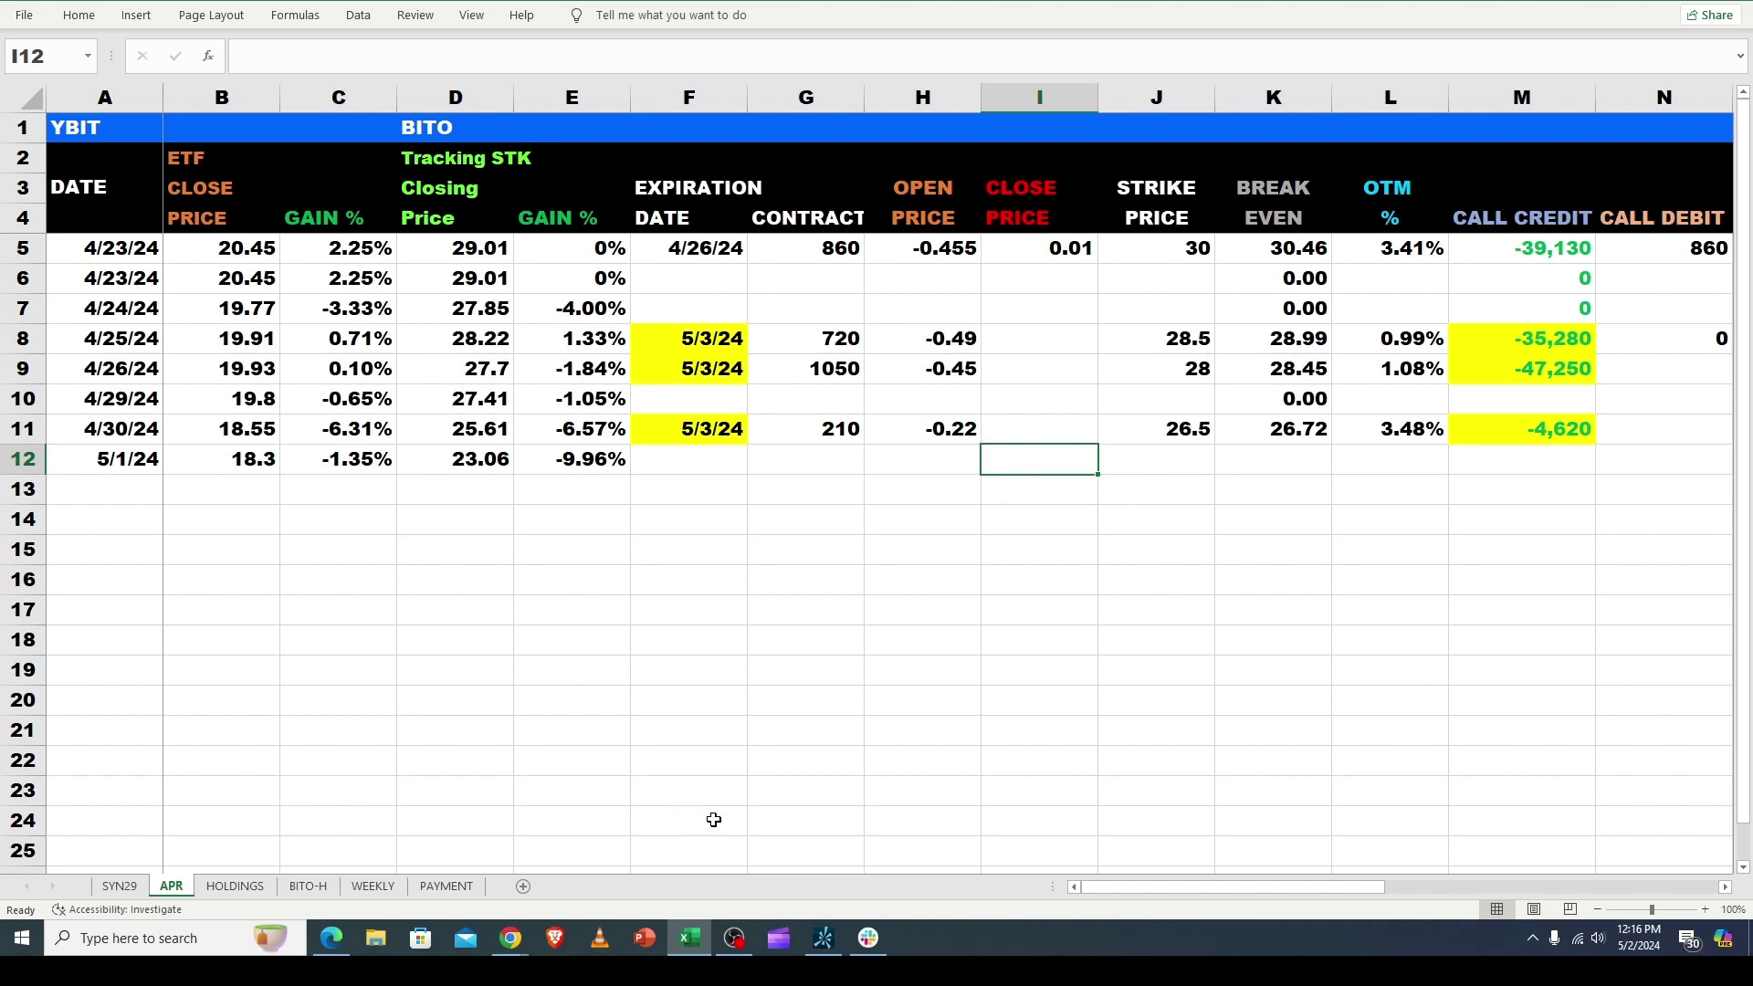
Bring the Bitcoin.com 61-day-streak article over the sheet and scroll down to its BTC chart.
{"action": "left_click", "coordinate": [515, 937]}
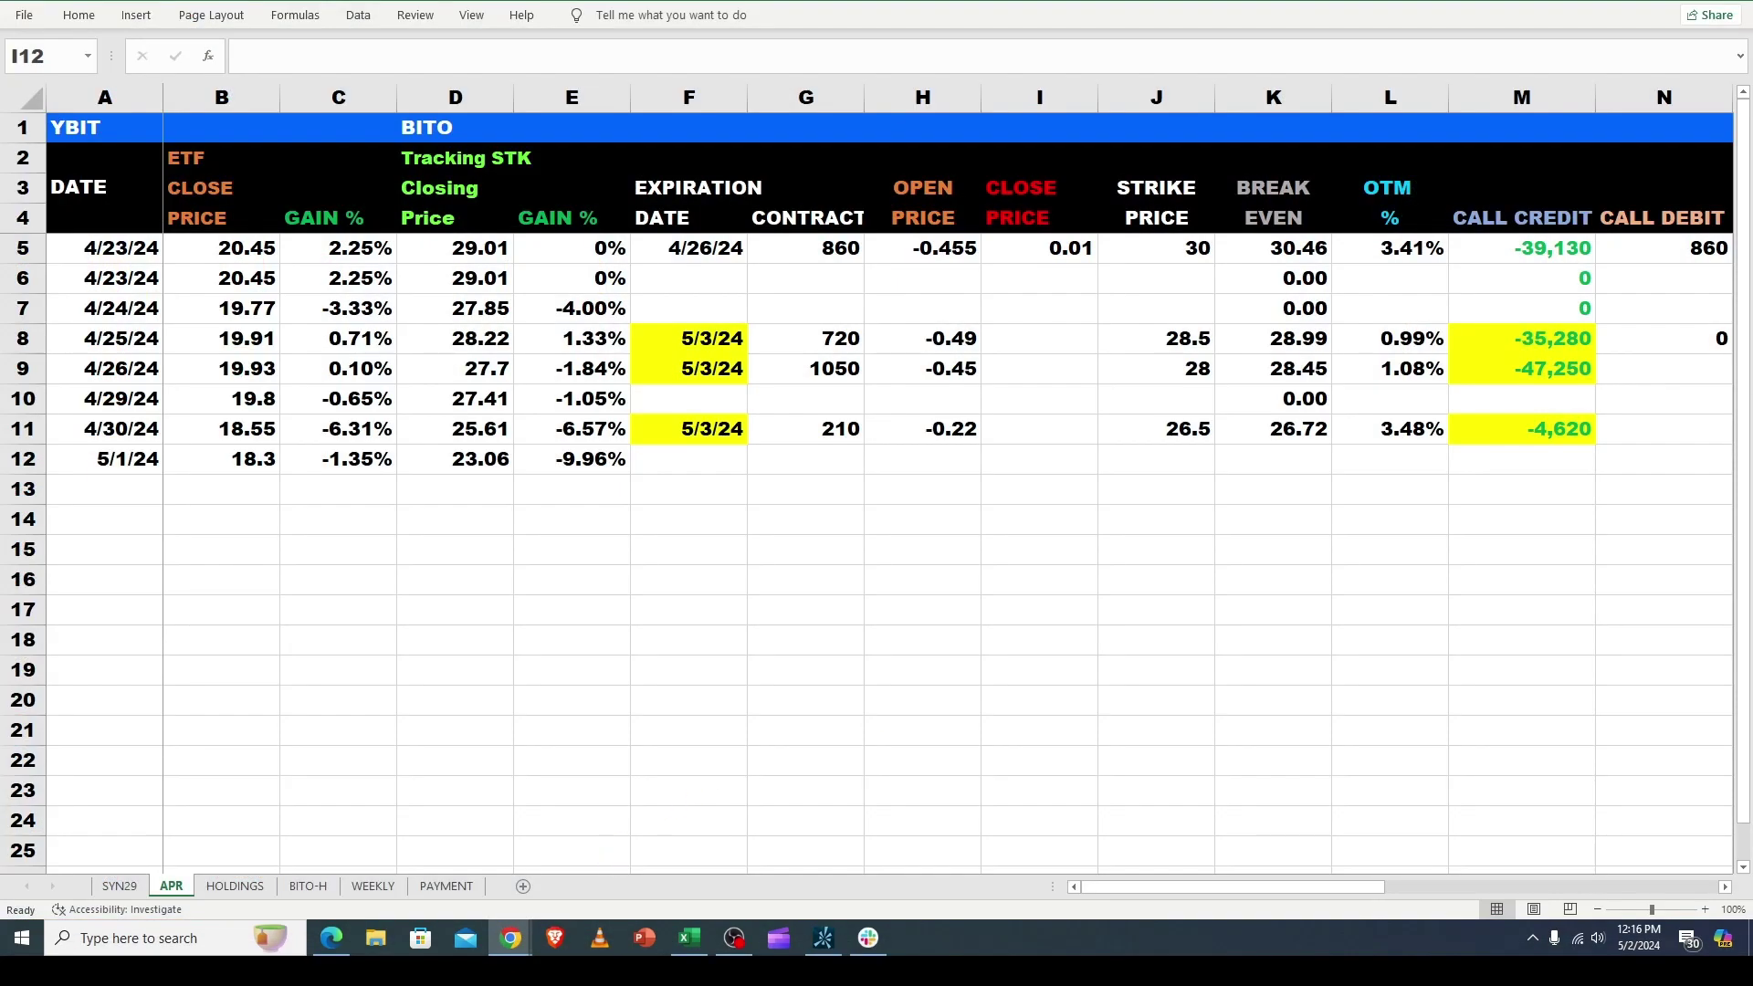
{"action": "left_click_drag", "start_coordinate": [1751, 68], "coordinate": [977, 4]}
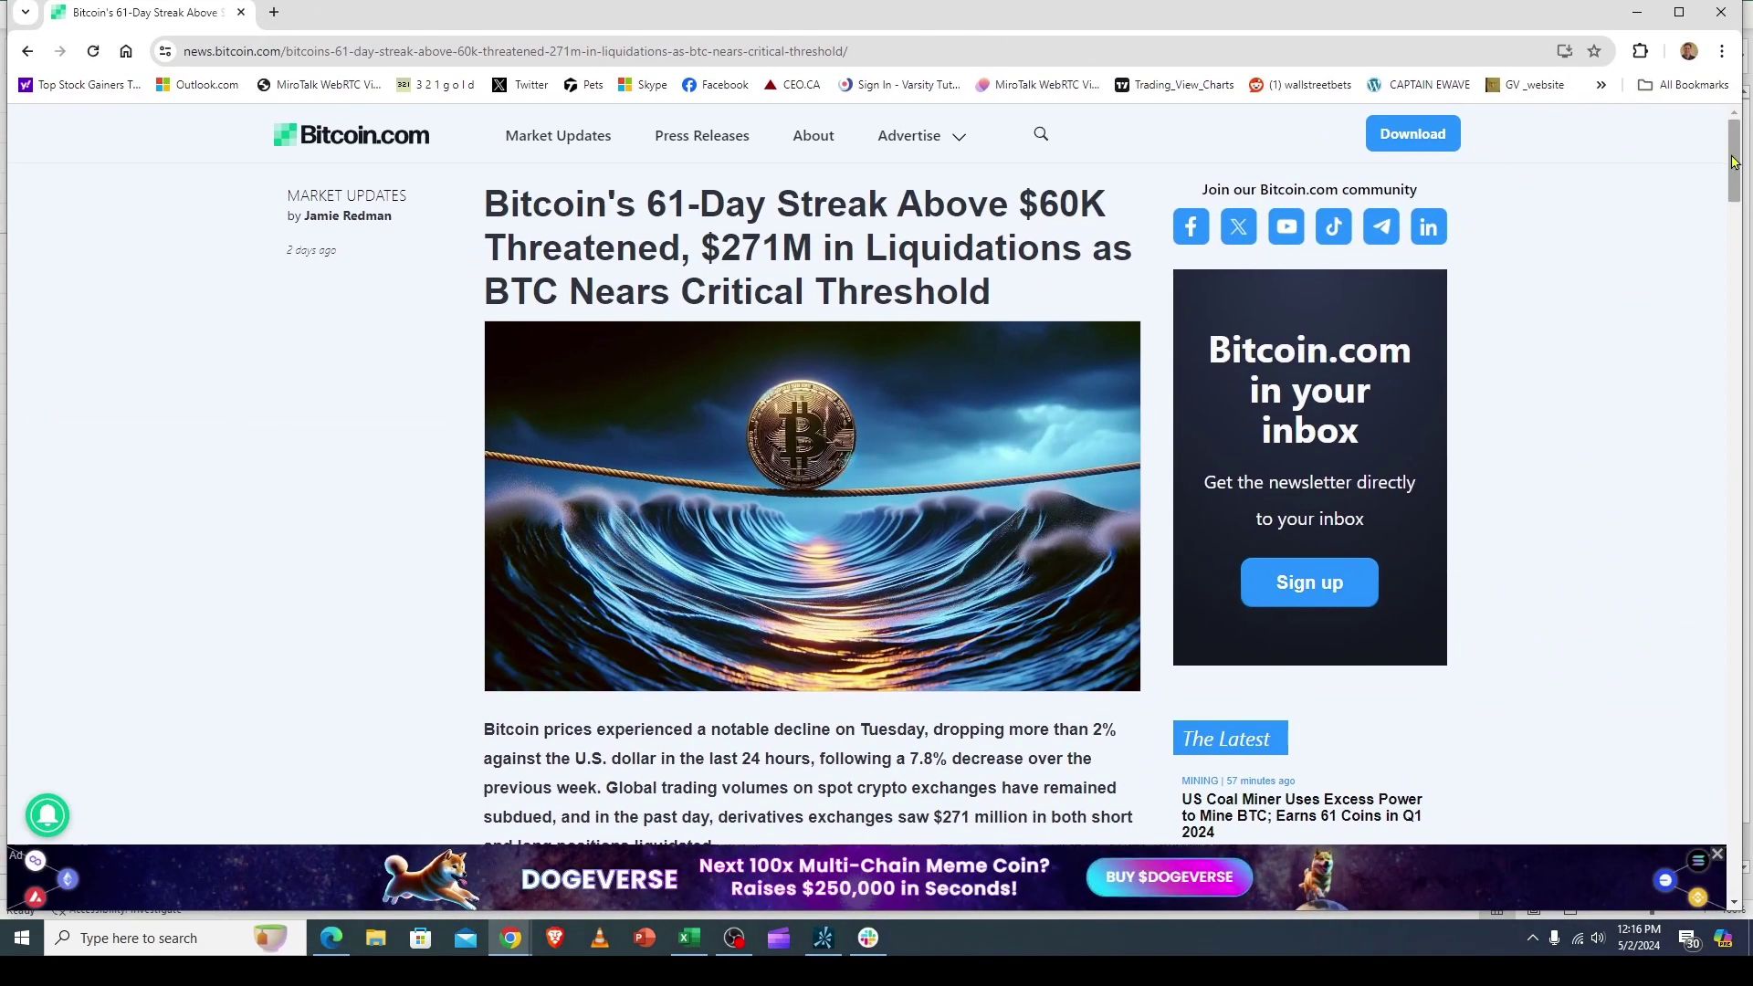
{"action": "left_click_drag", "start_coordinate": [1737, 162], "coordinate": [1738, 253]}
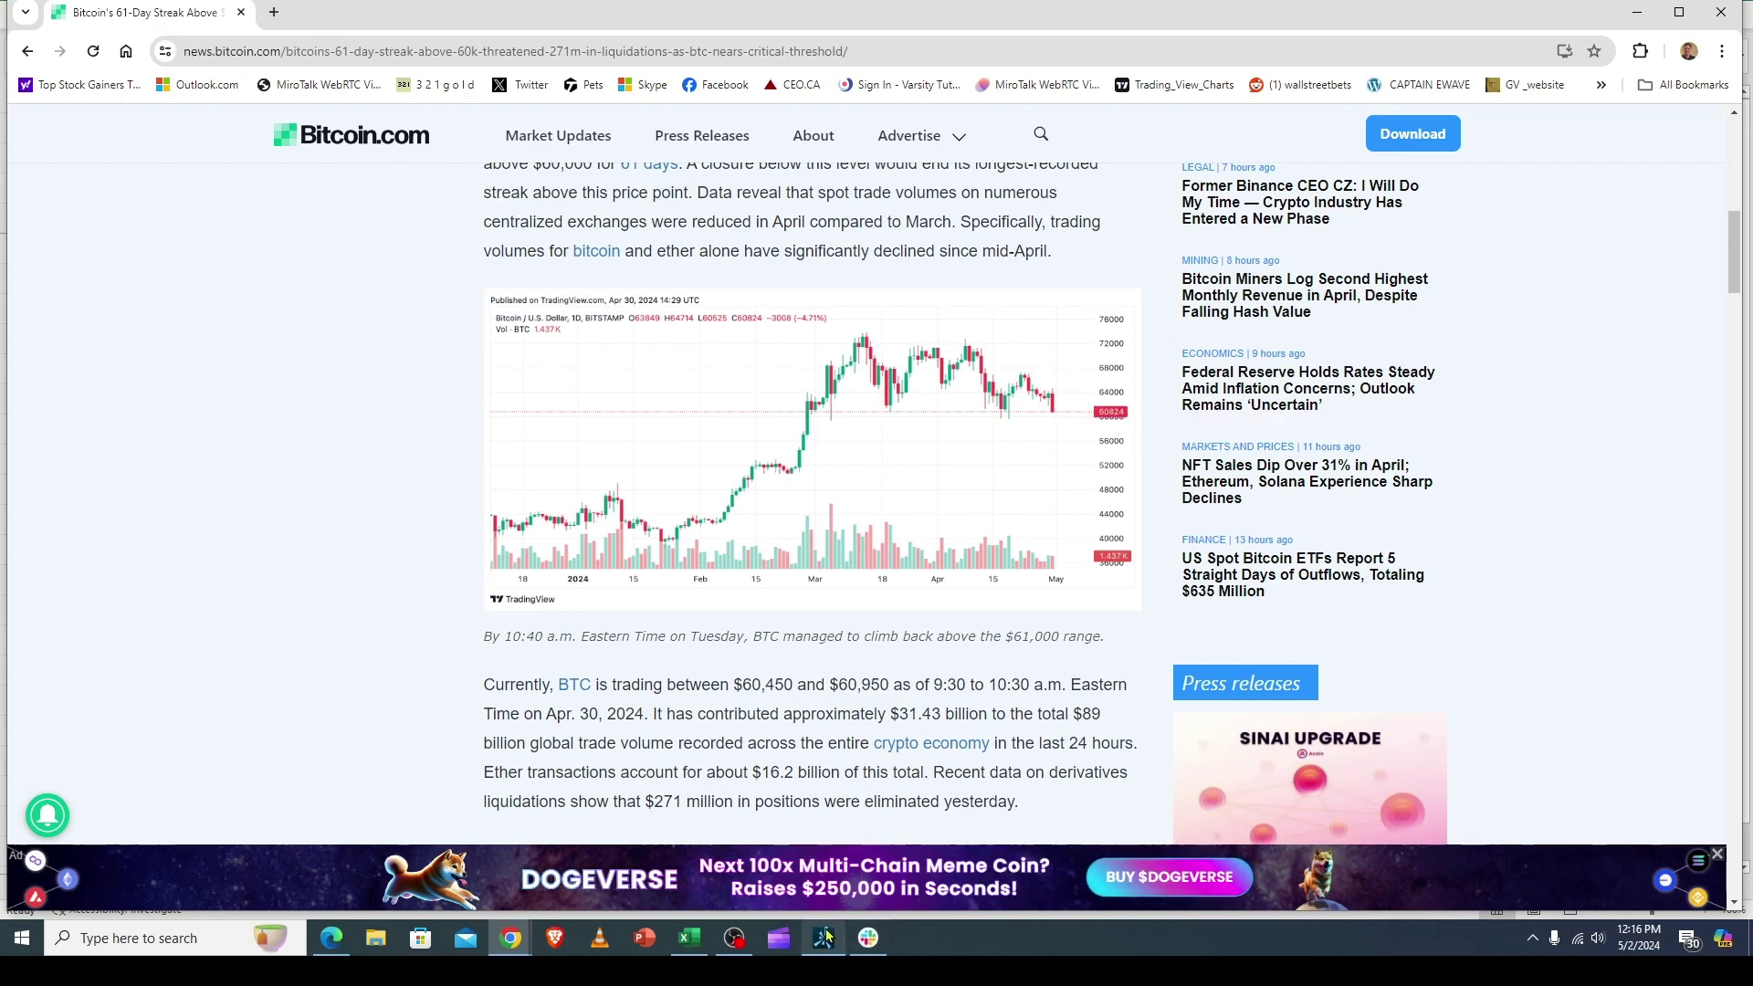
{"action": "mouse_move", "coordinate": [824, 938]}
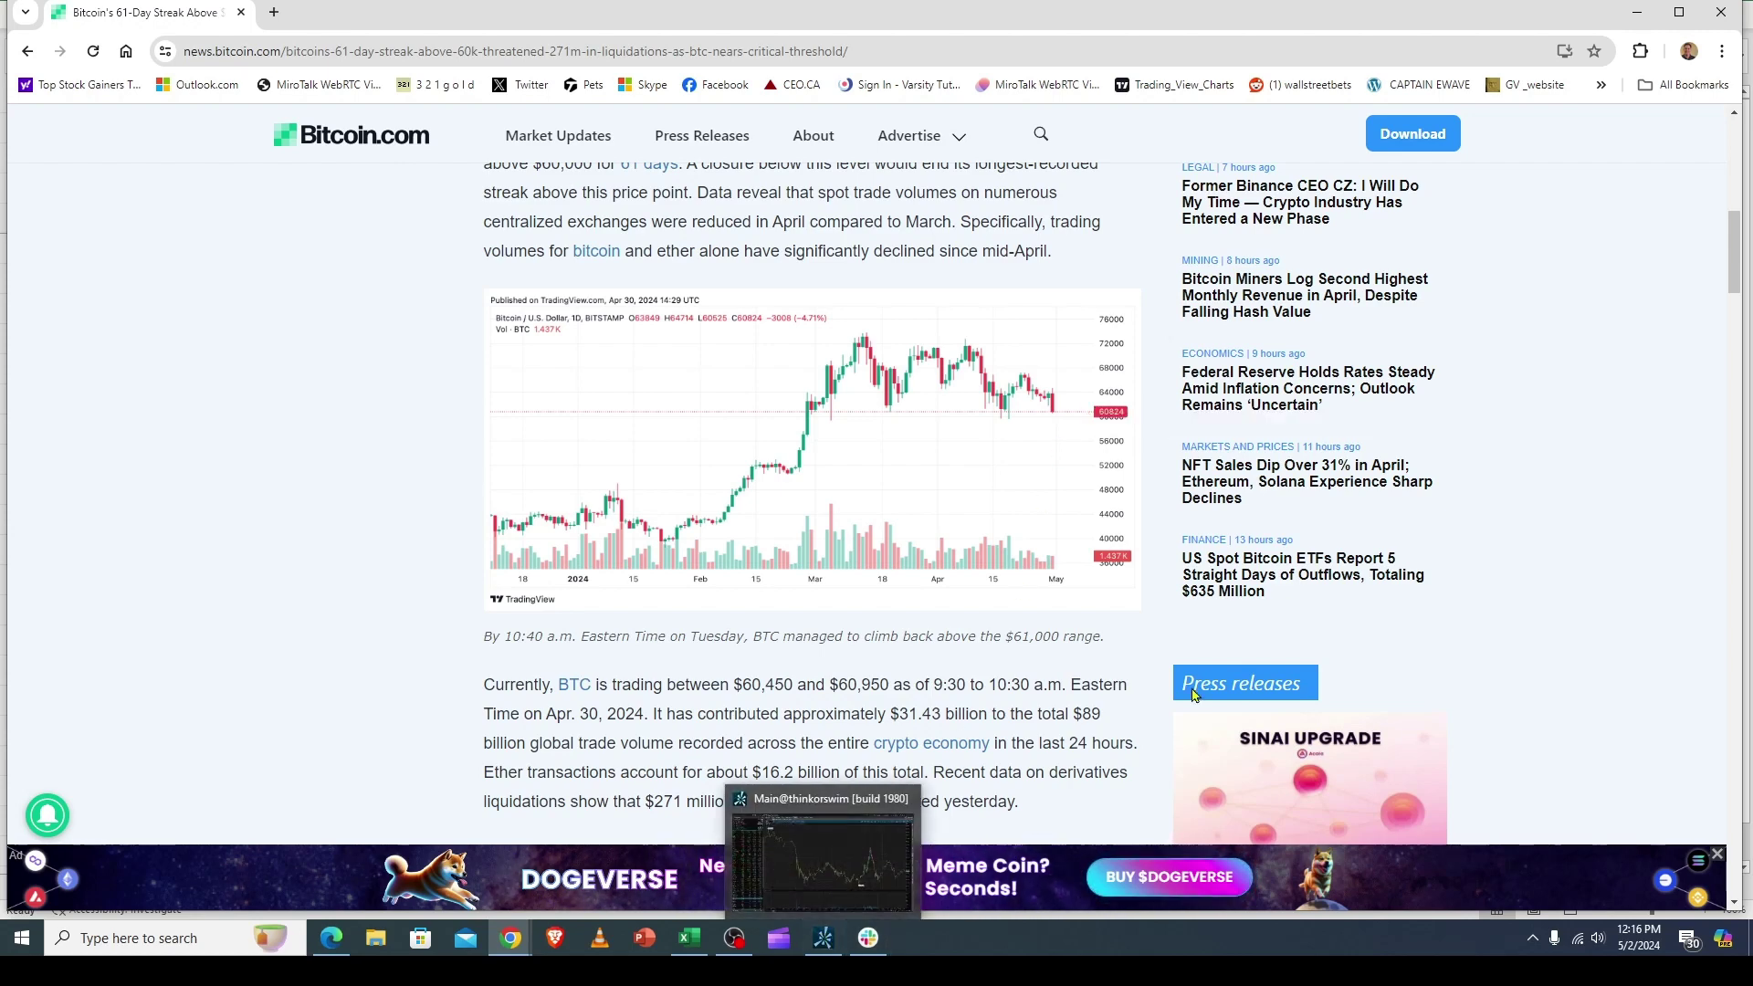
Bring the thinkorswim /BTC one-minute chart forward and open its time-frame list.
{"action": "left_click", "coordinate": [823, 934]}
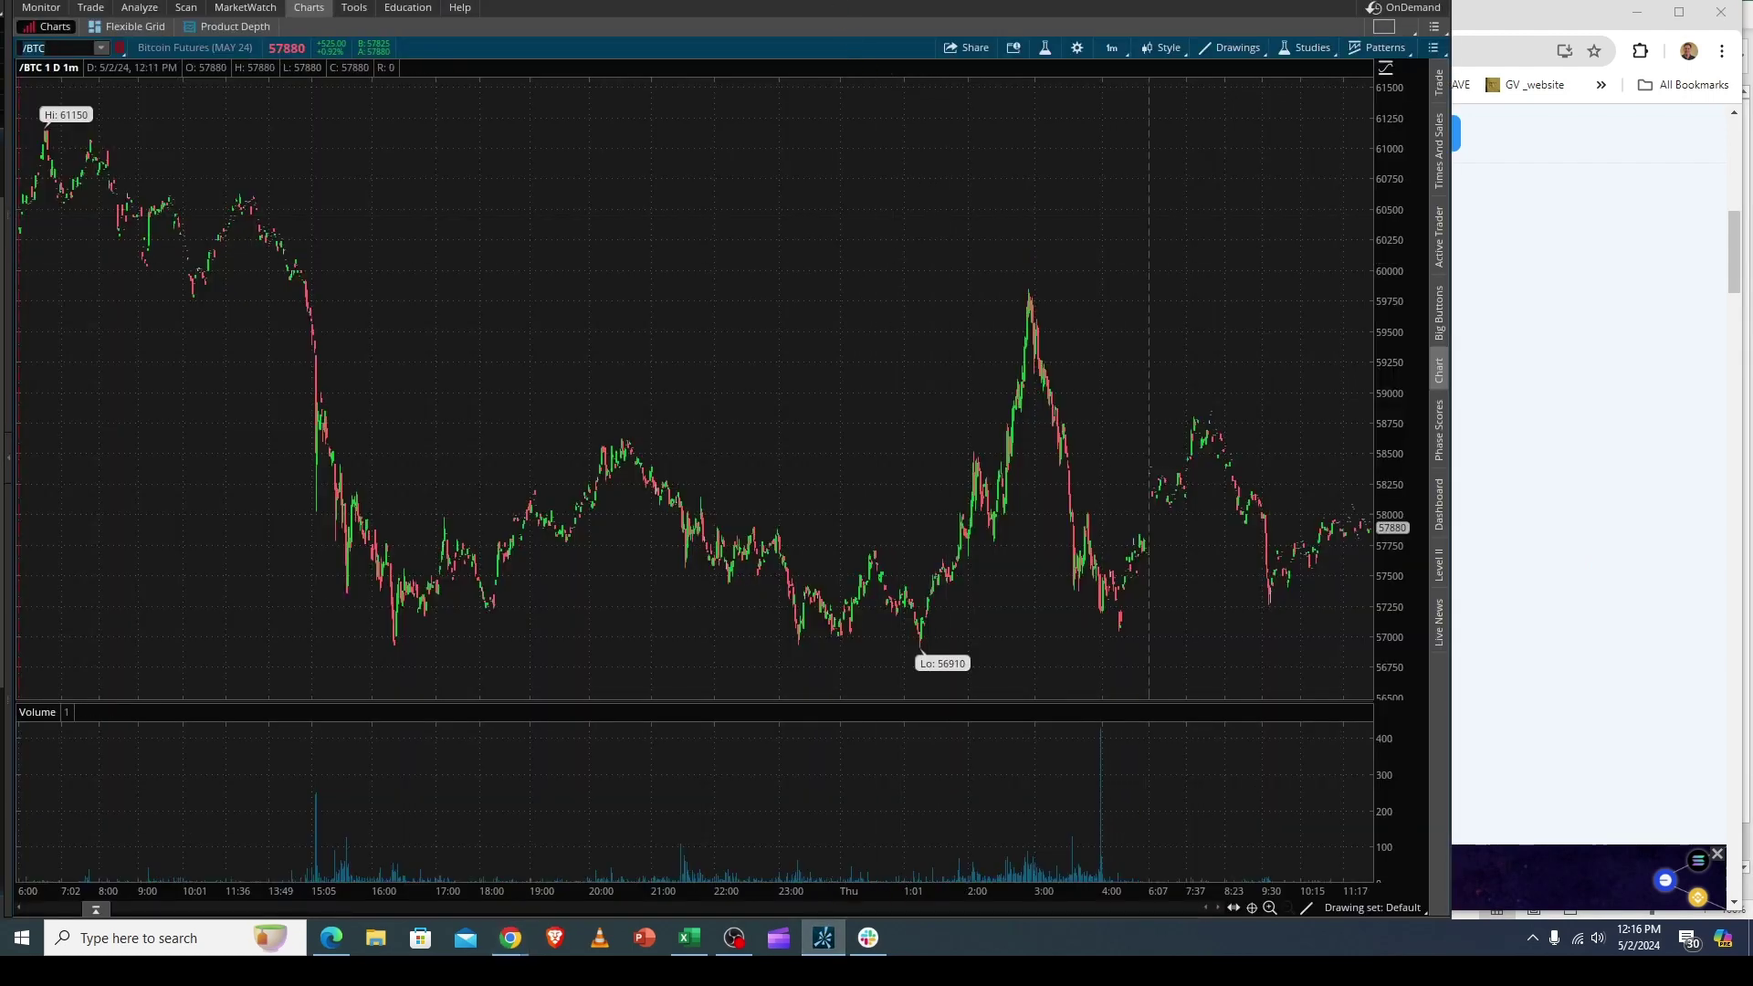
{"action": "left_click_drag", "start_coordinate": [834, 9], "coordinate": [839, 16]}
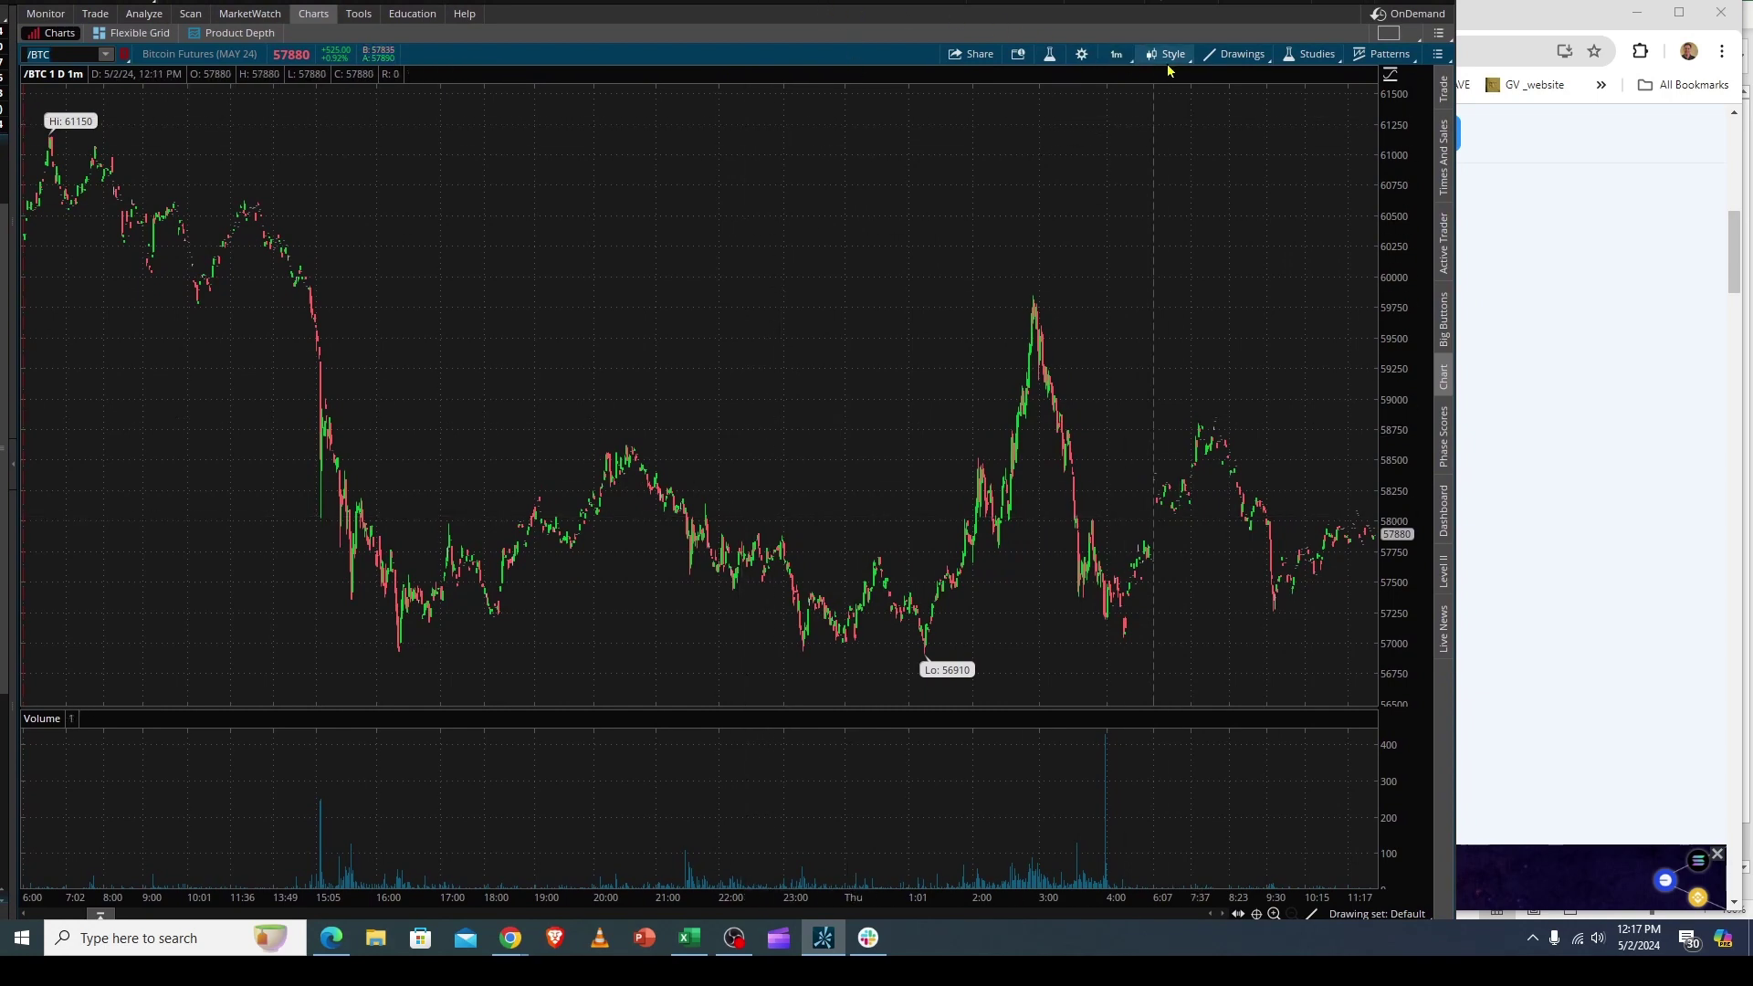
{"action": "left_click", "coordinate": [1117, 54]}
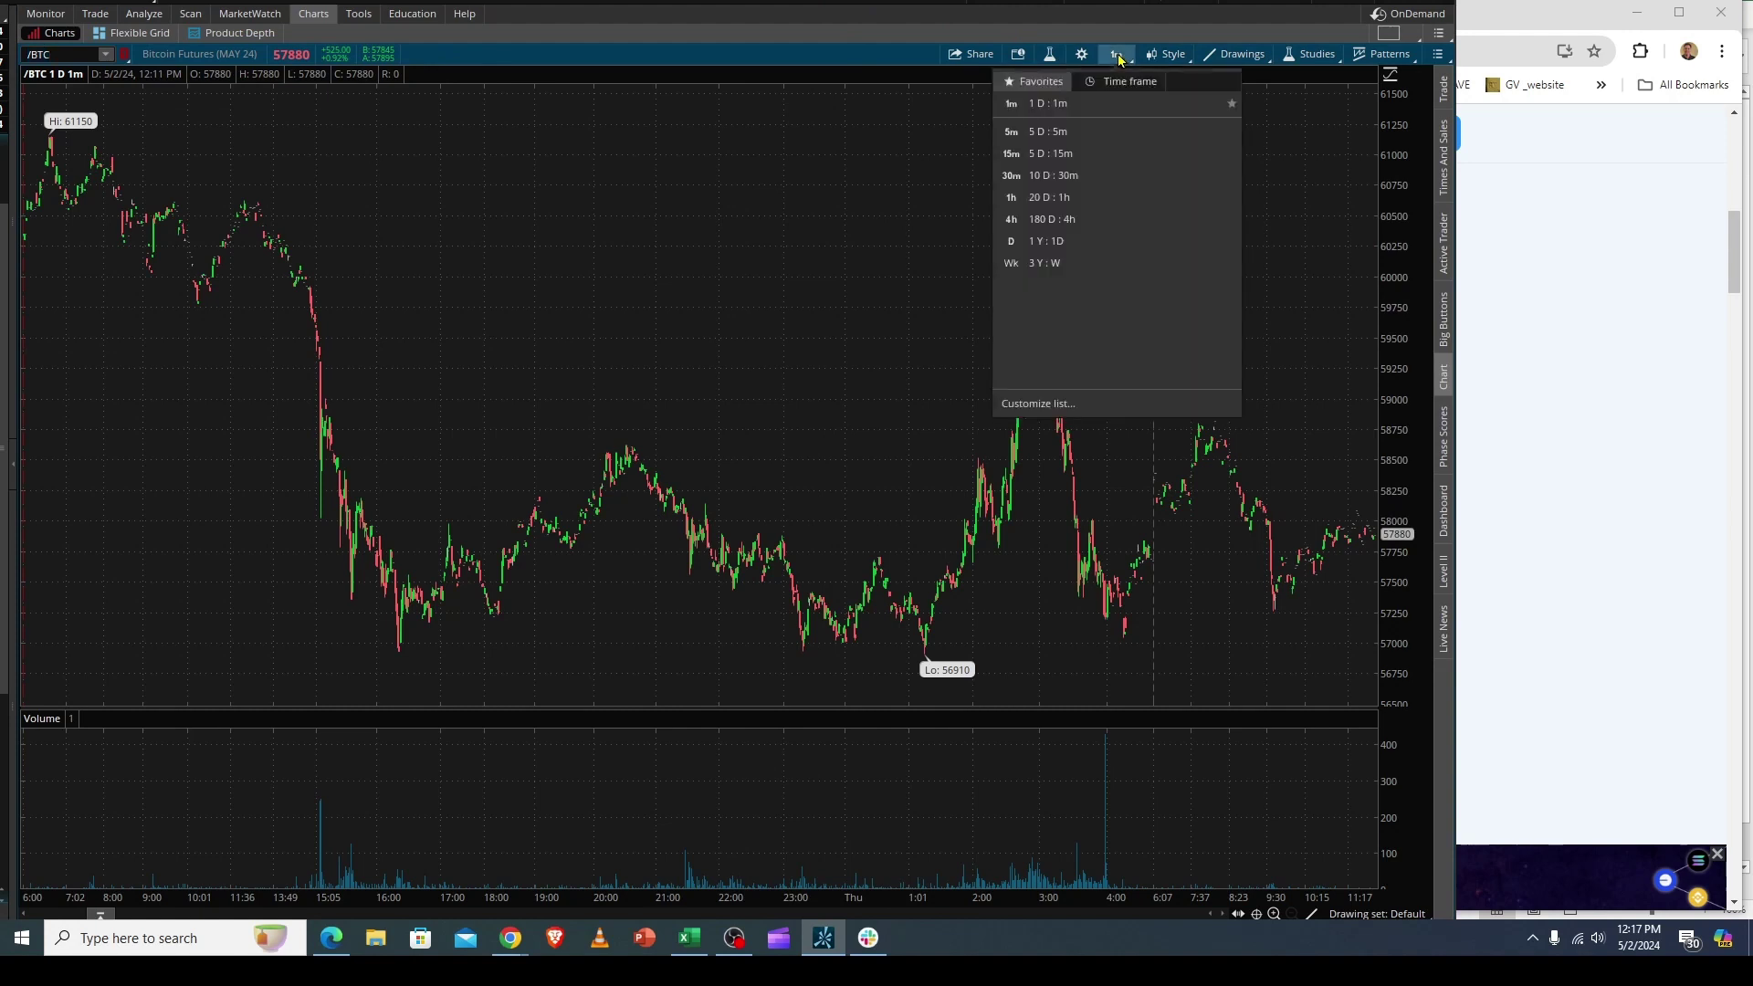
Switch the /BTC chart to 5 D : 15m, review it, and return to the Bitcoin.com article.
{"action": "left_click", "coordinate": [1051, 154]}
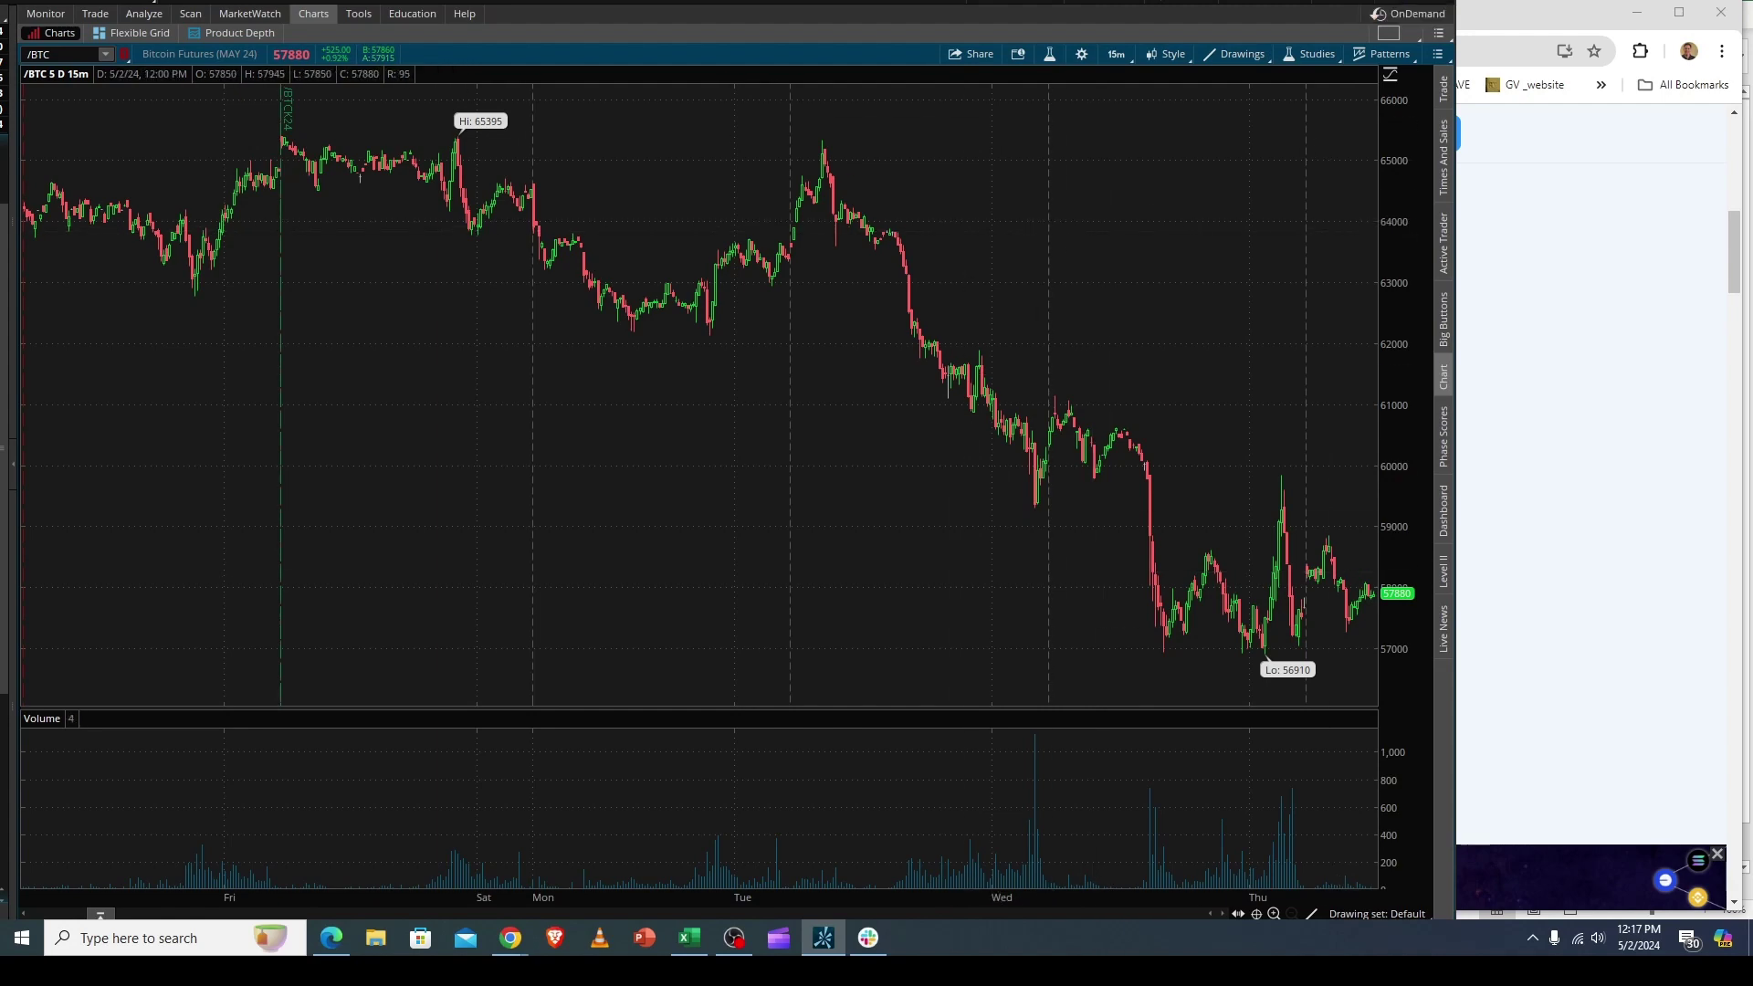
{"action": "key", "text": "alt+Tab"}
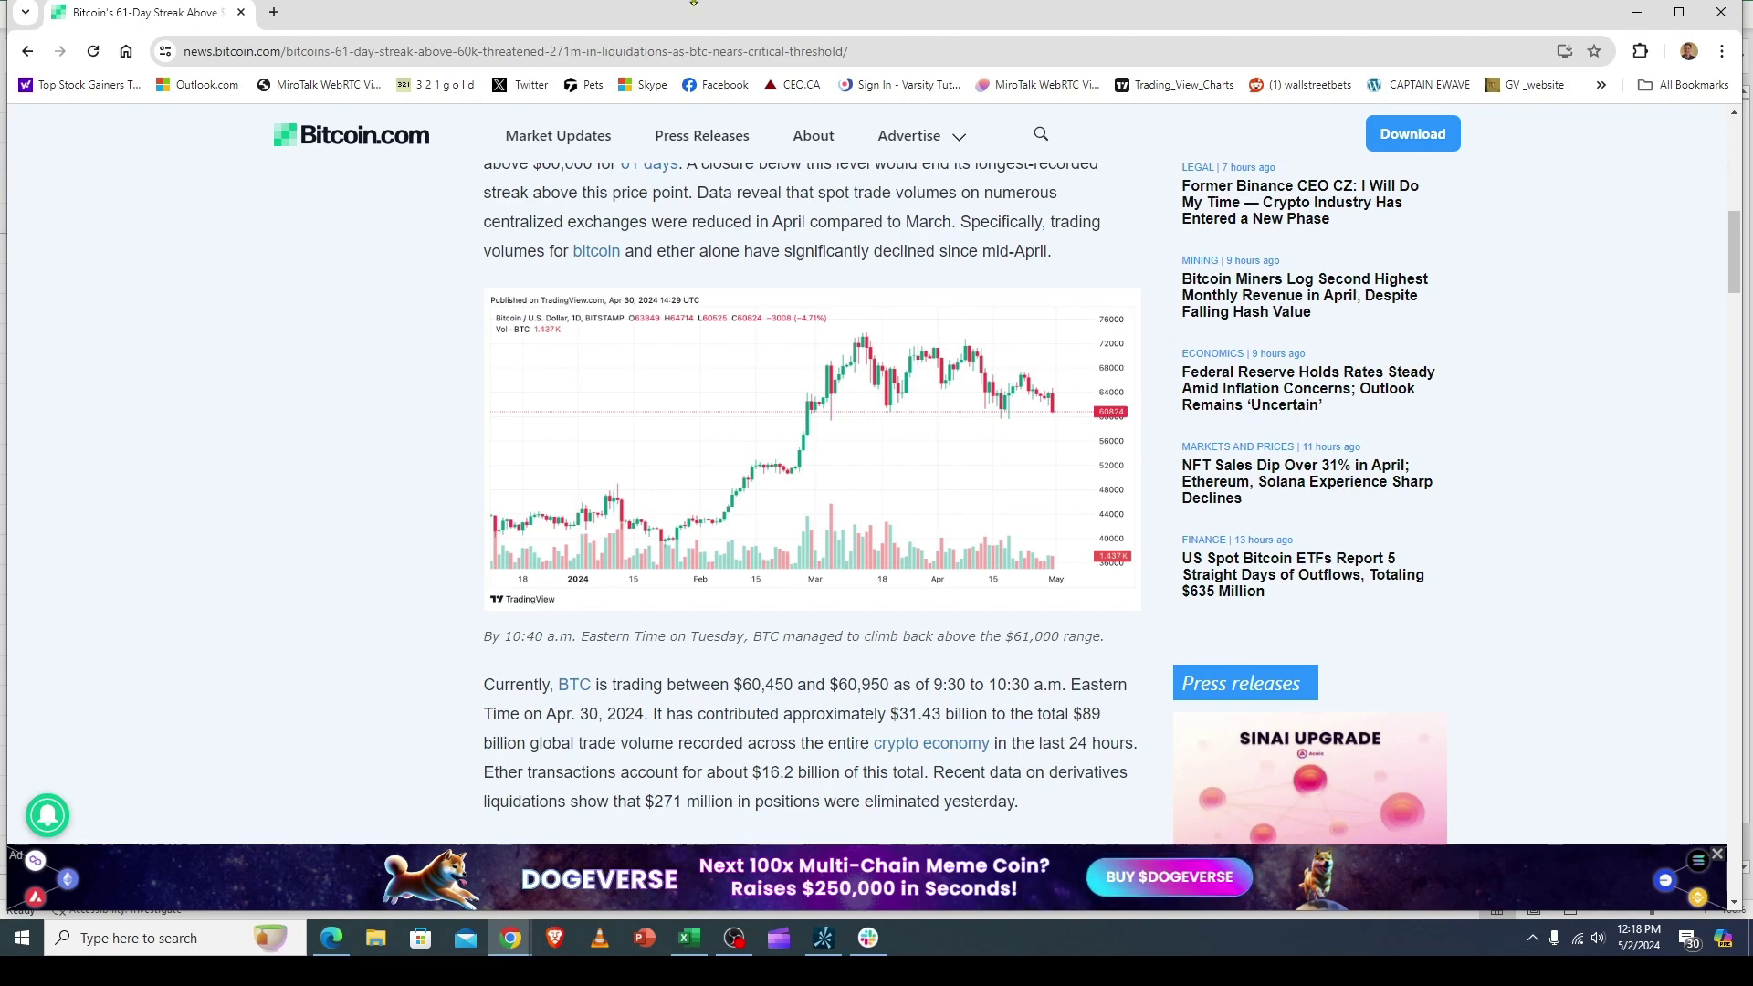
Reveal the APR sheet and inspect D12's 23.06 close alongside the E12 and C12 gain formulas.
{"action": "left_click_drag", "start_coordinate": [1155, 13], "coordinate": [1752, 92]}
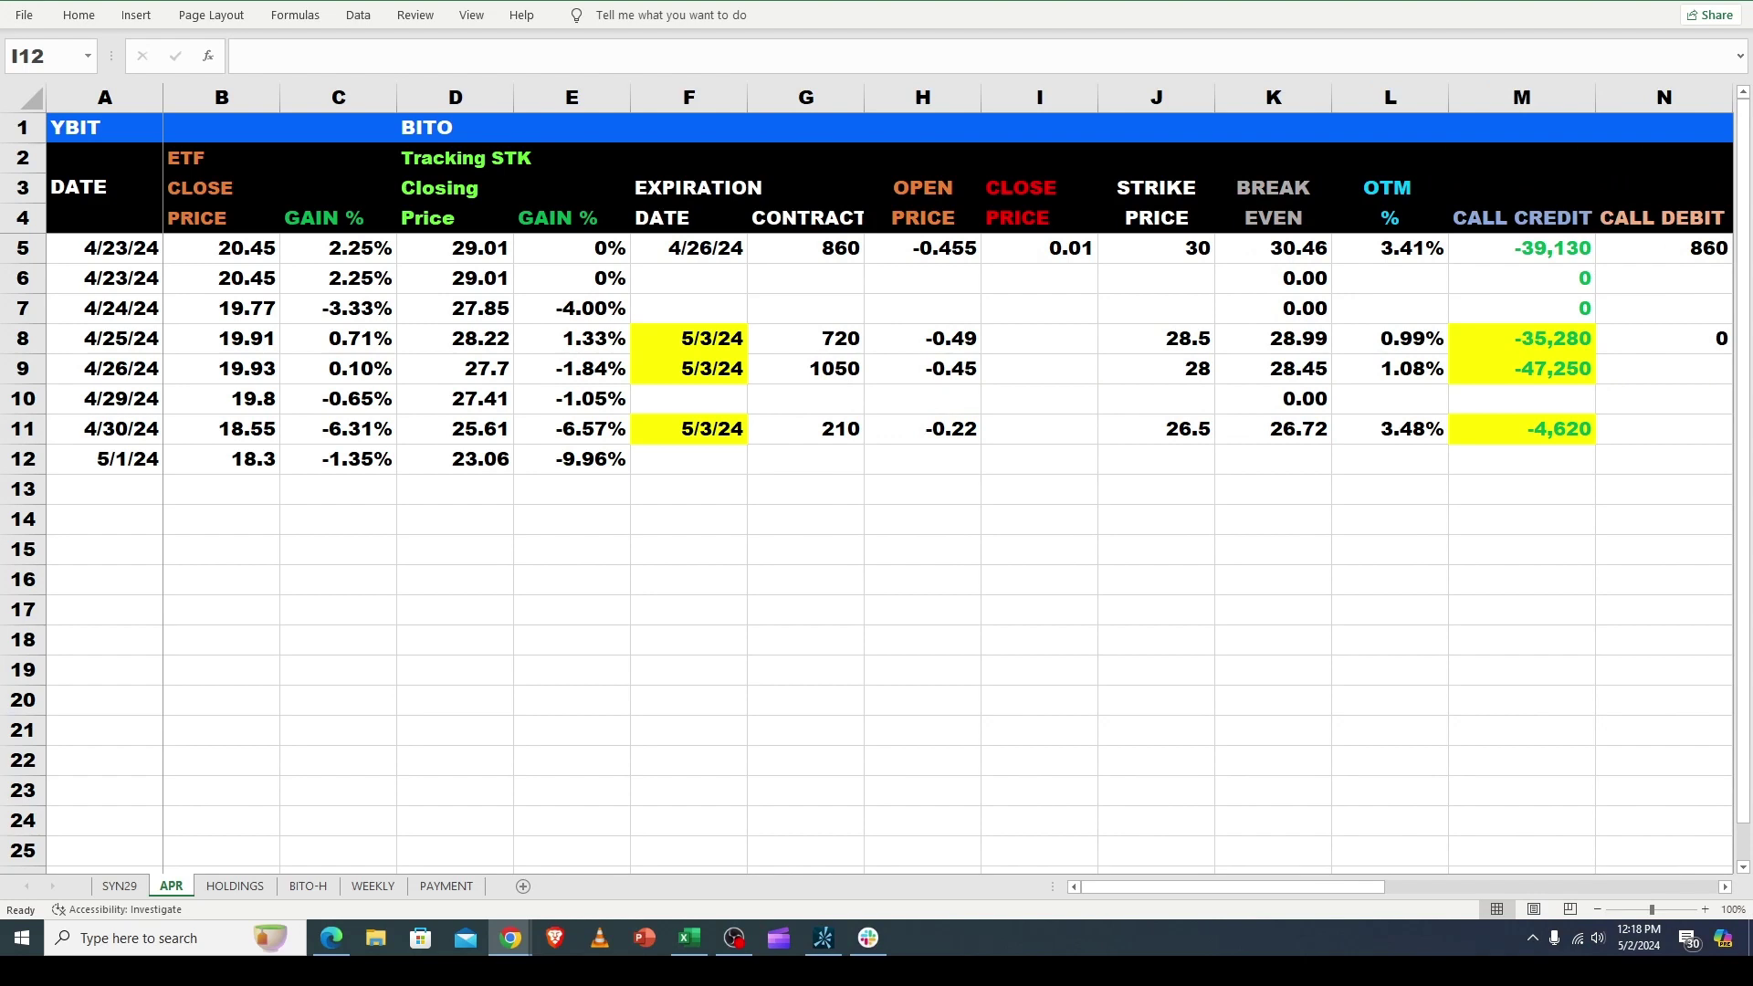
{"action": "left_click", "coordinate": [581, 491]}
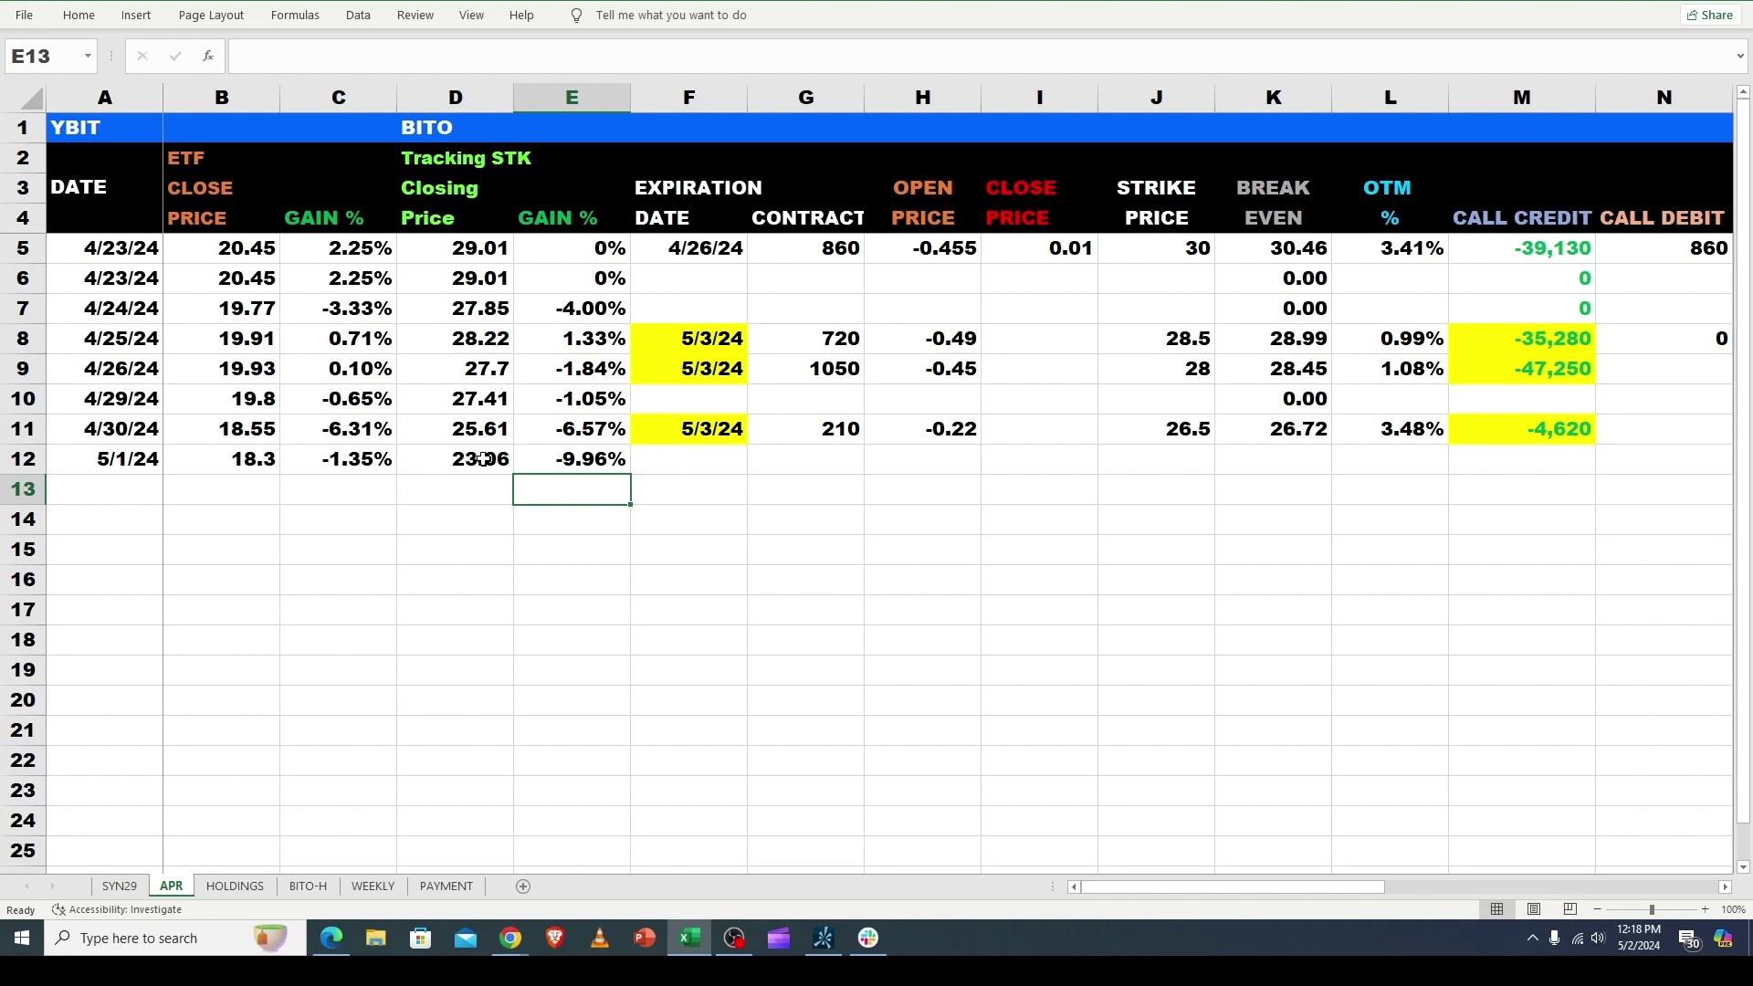
{"action": "left_click", "coordinate": [475, 460]}
{"action": "left_click", "coordinate": [573, 461]}
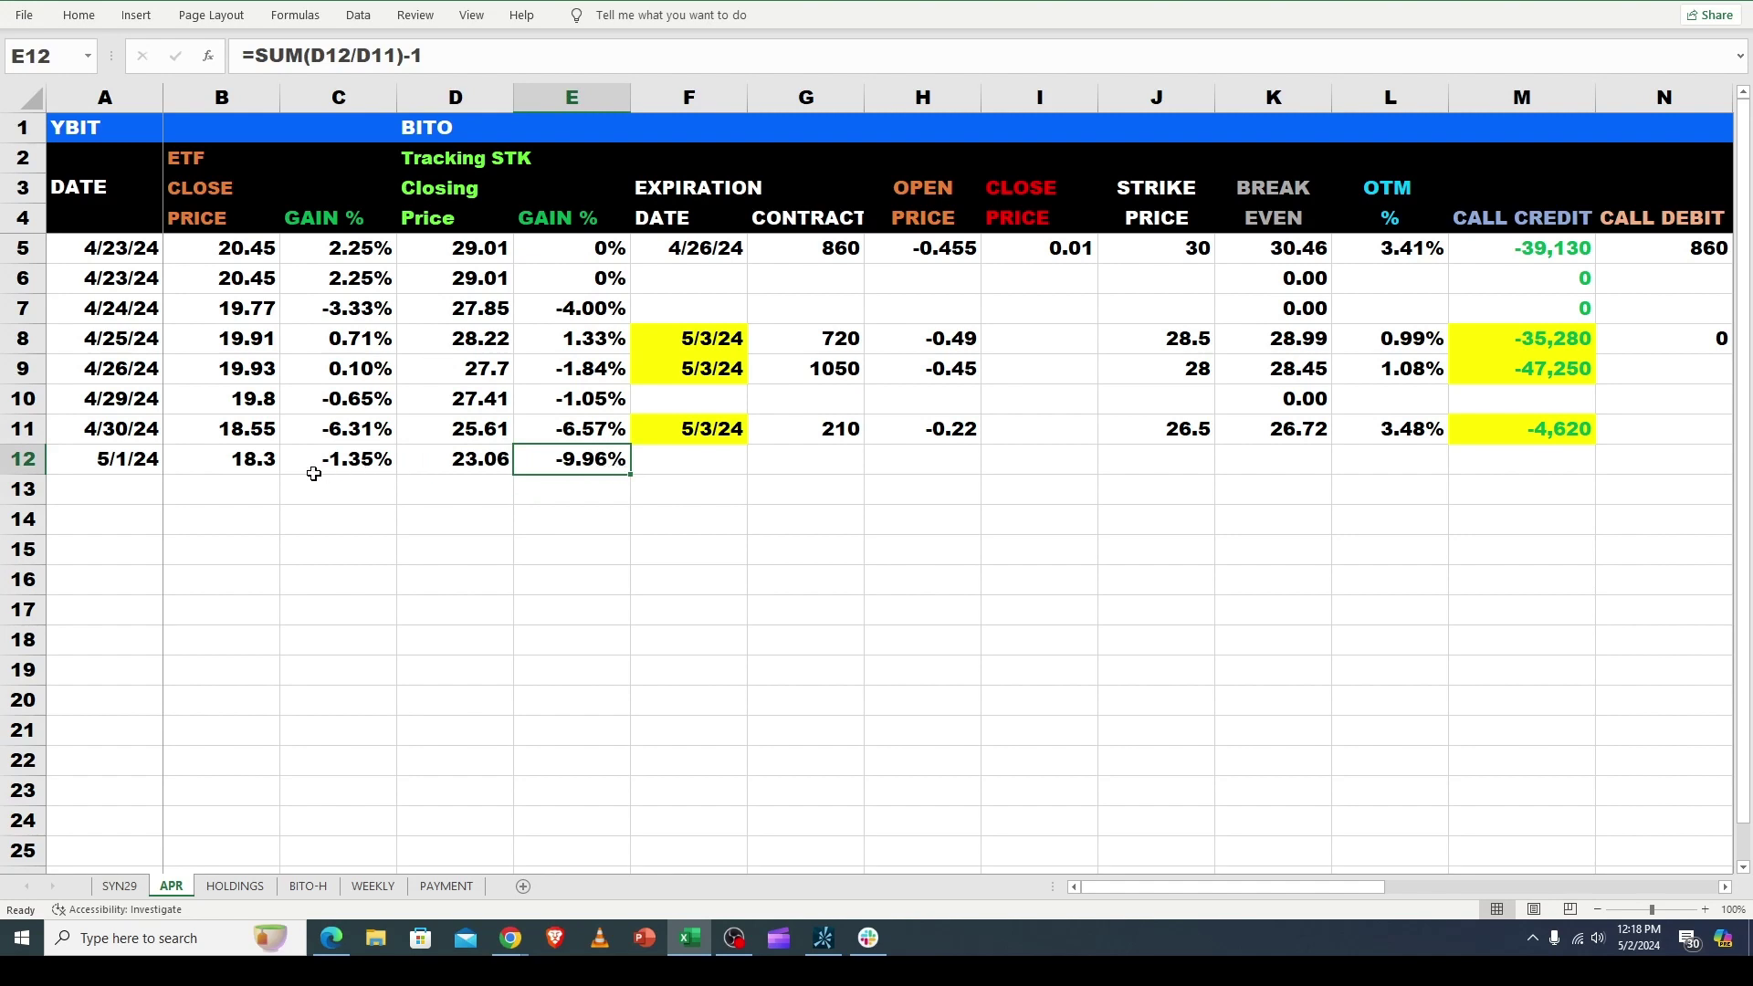
{"action": "left_click", "coordinate": [364, 464]}
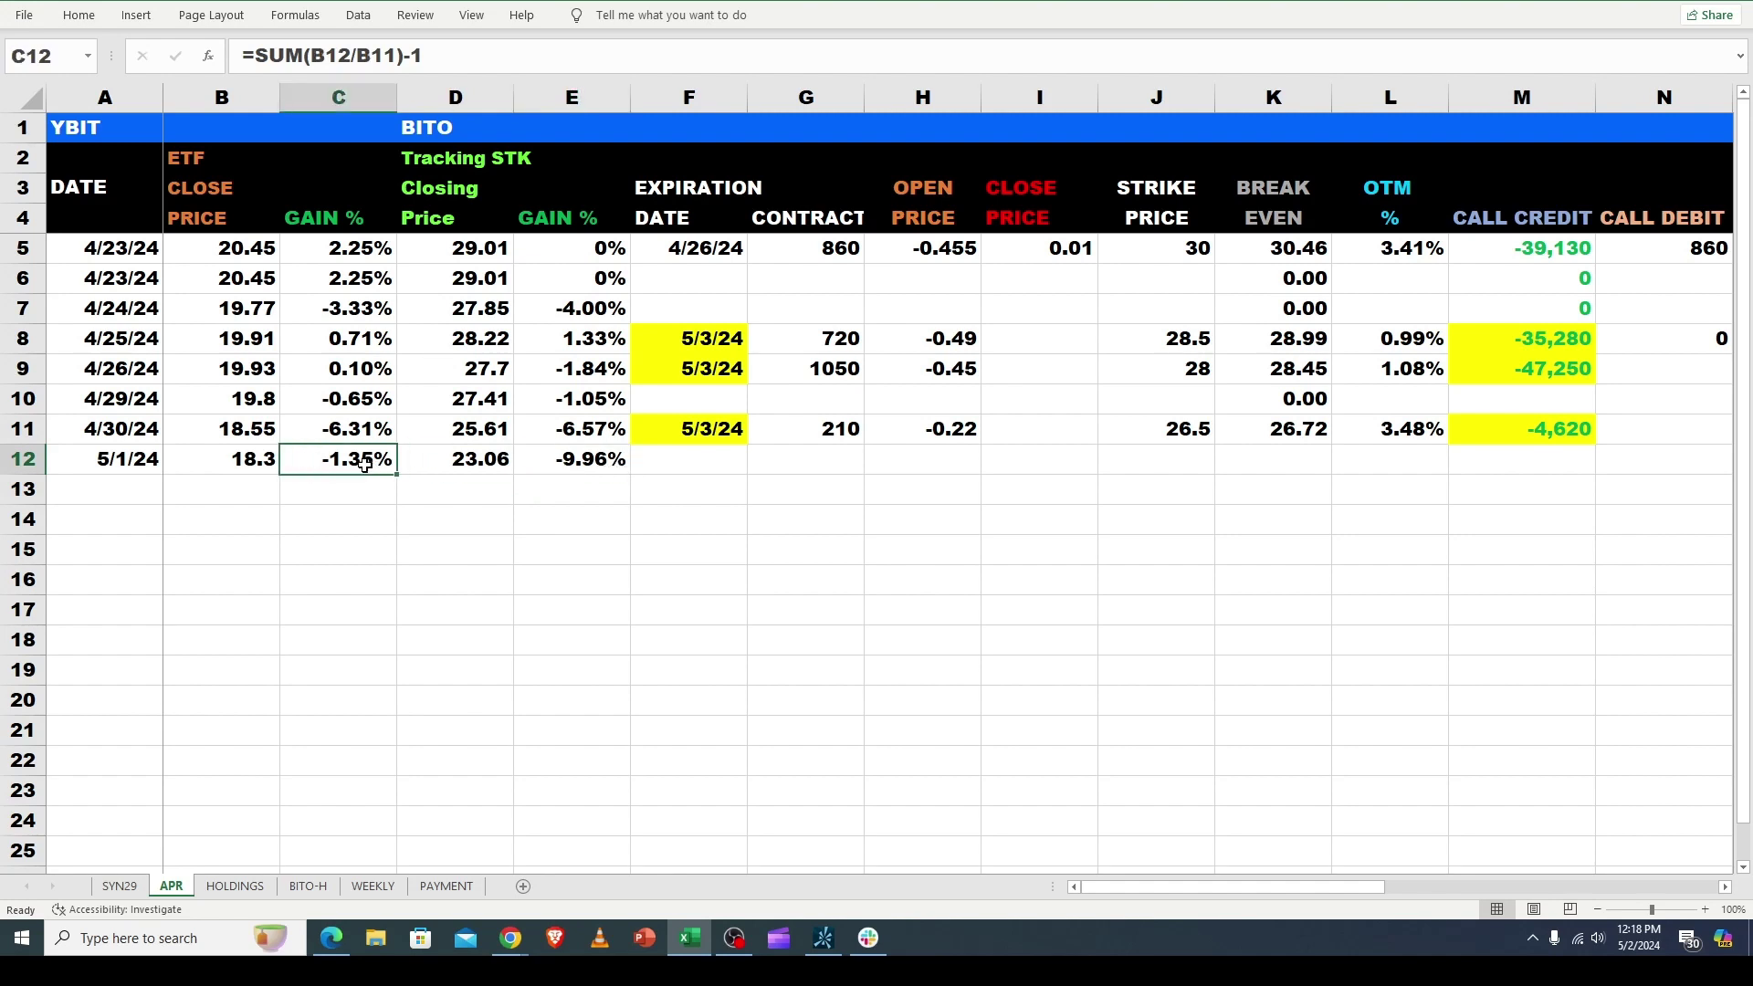
{"action": "left_click", "coordinate": [584, 452]}
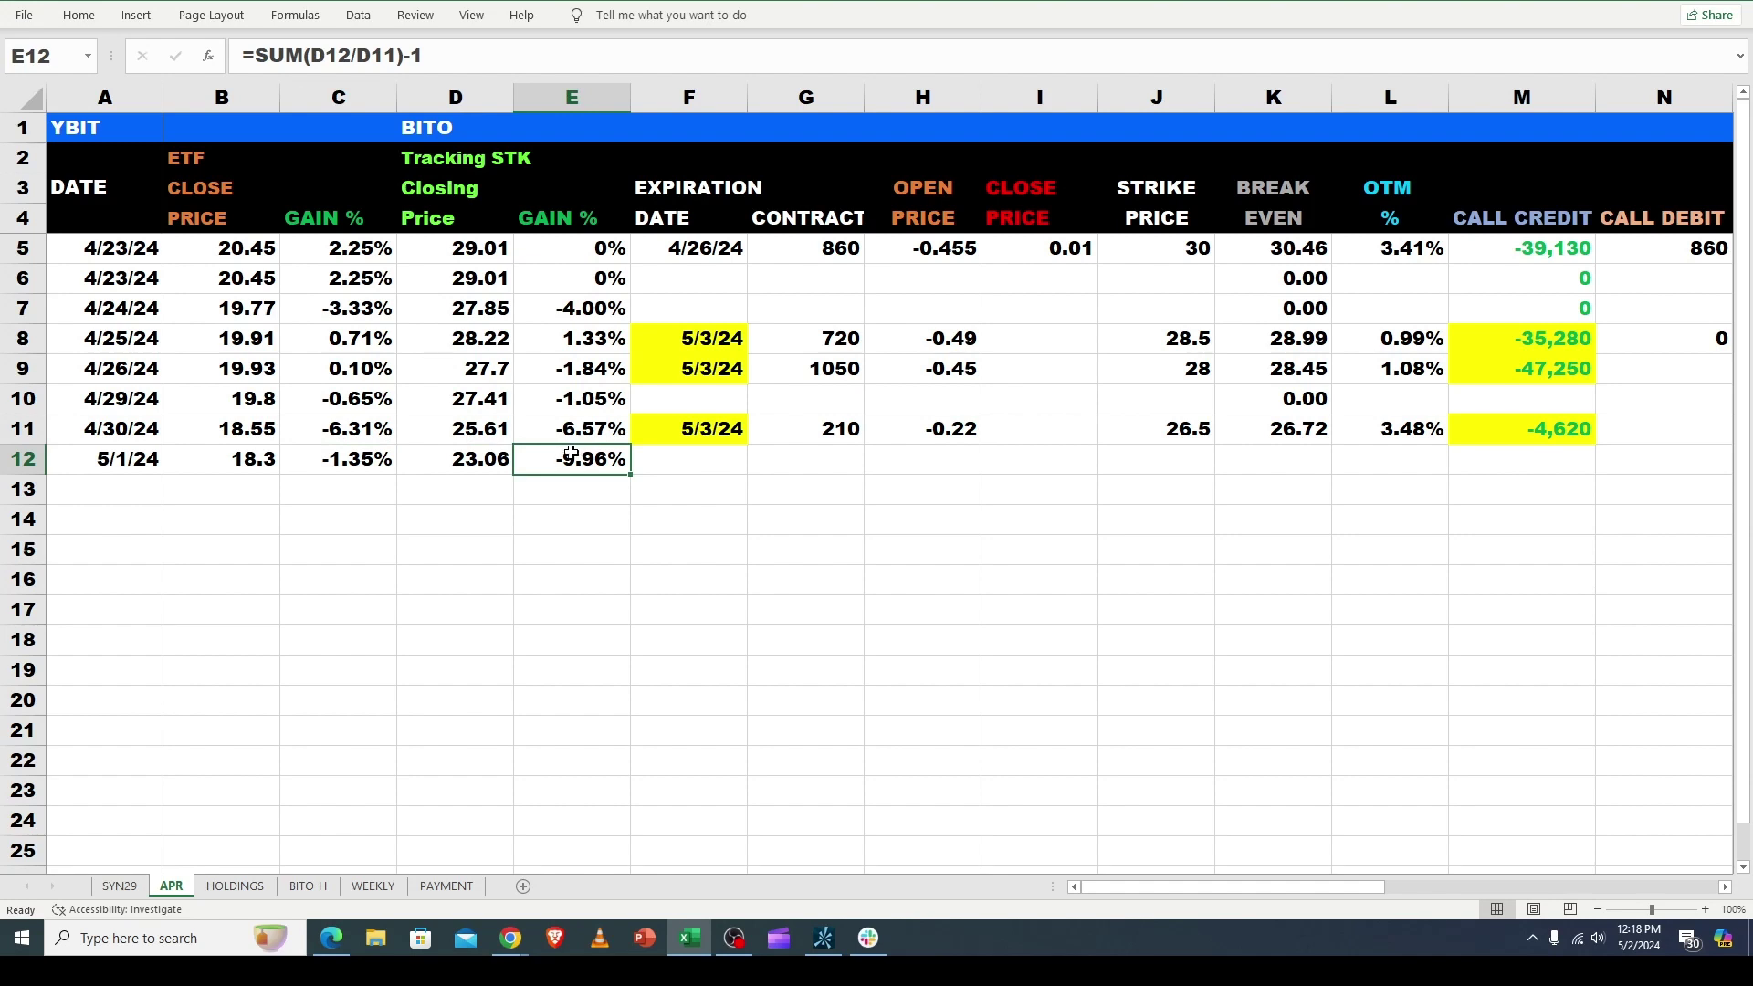
{"action": "left_click", "coordinate": [474, 454]}
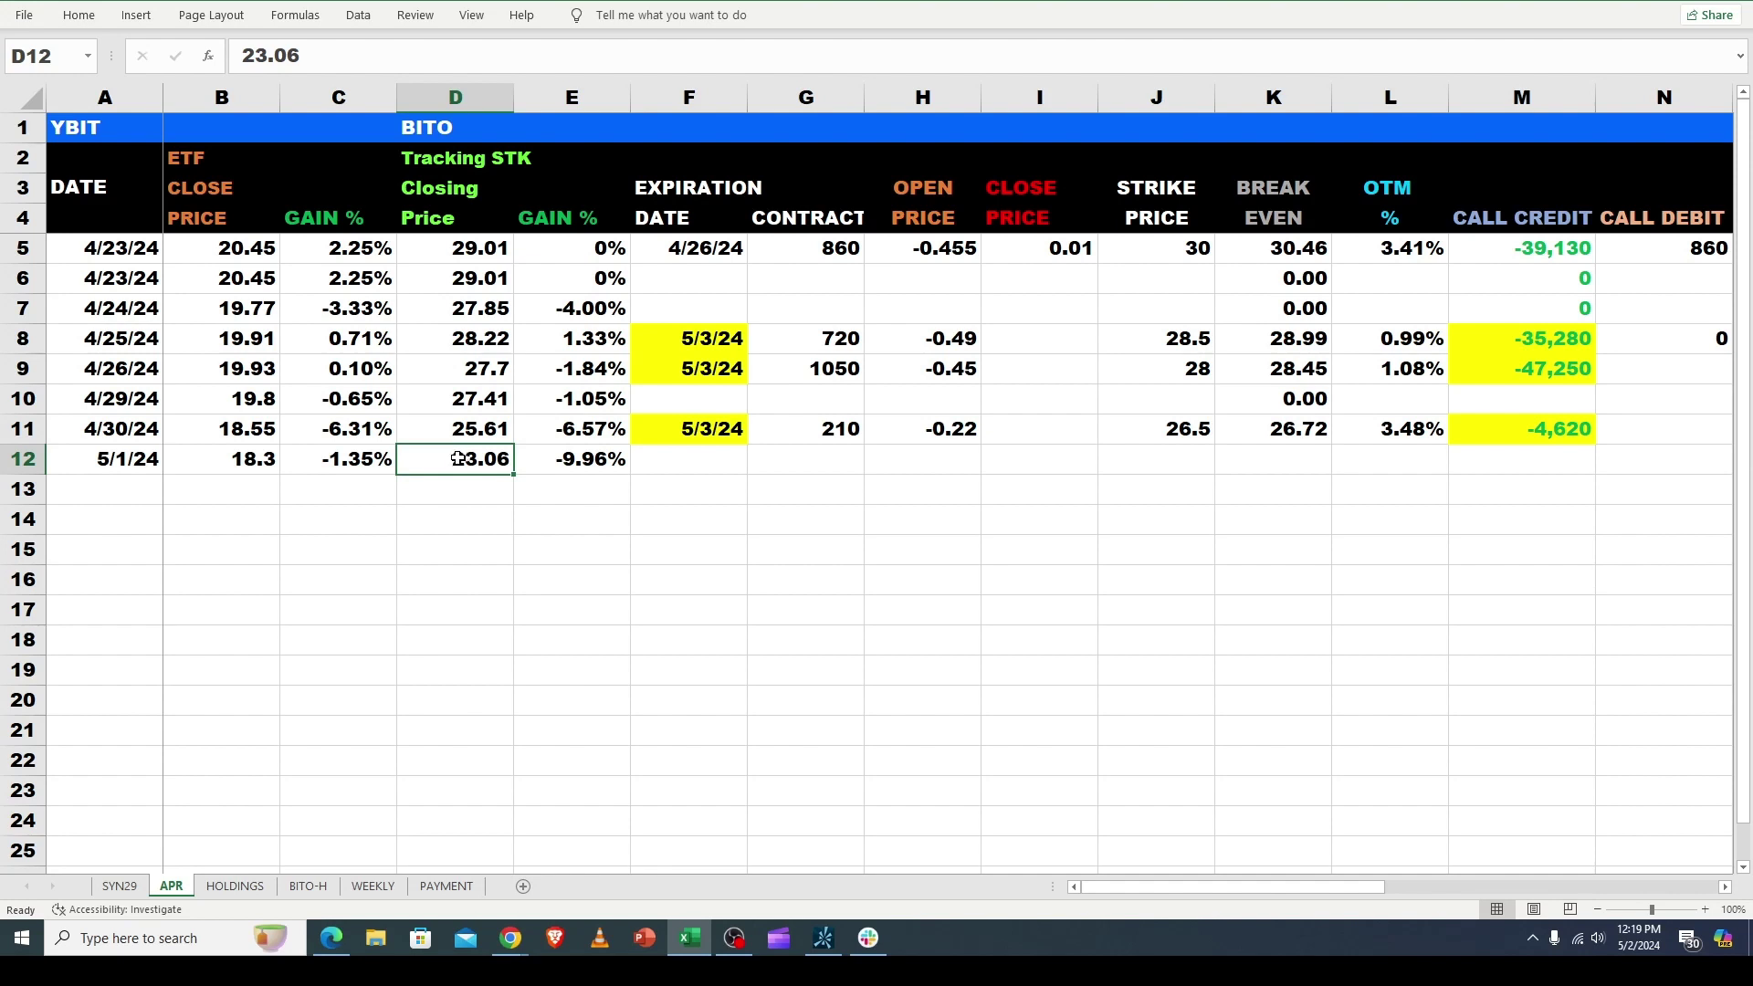
{"action": "left_click", "coordinate": [585, 459]}
{"action": "key", "text": "Left"}
{"action": "left_click", "coordinate": [581, 461]}
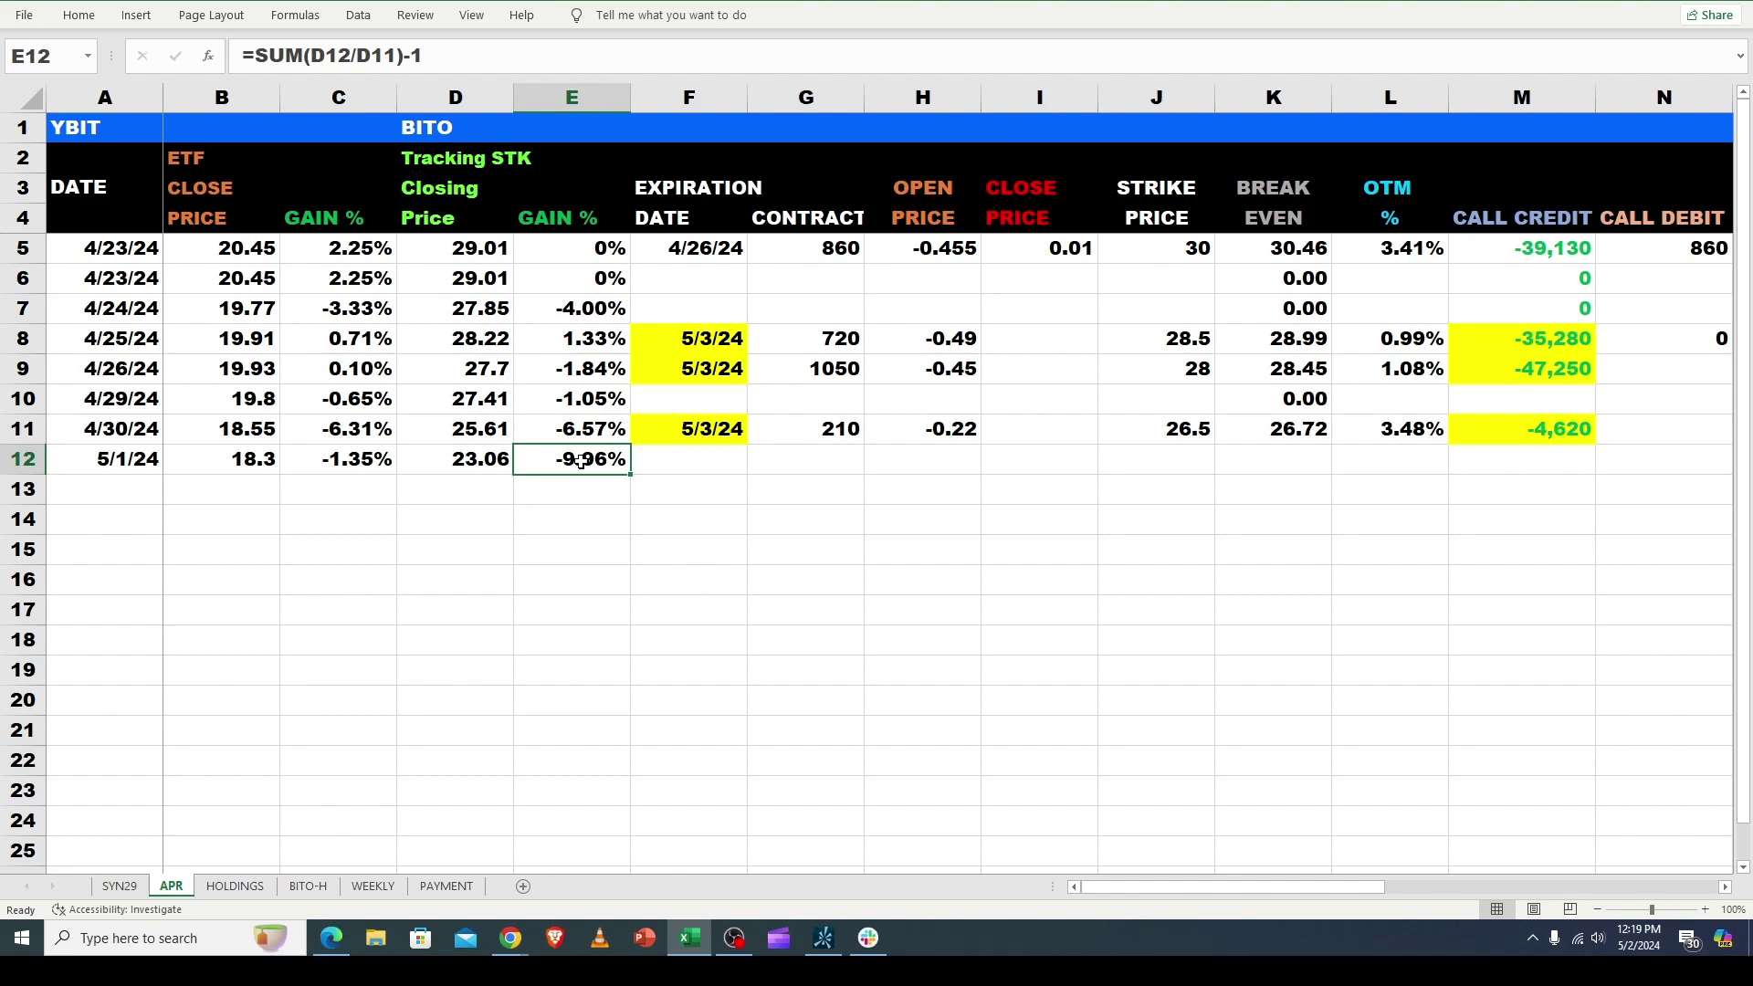
{"action": "left_click", "coordinate": [482, 459]}
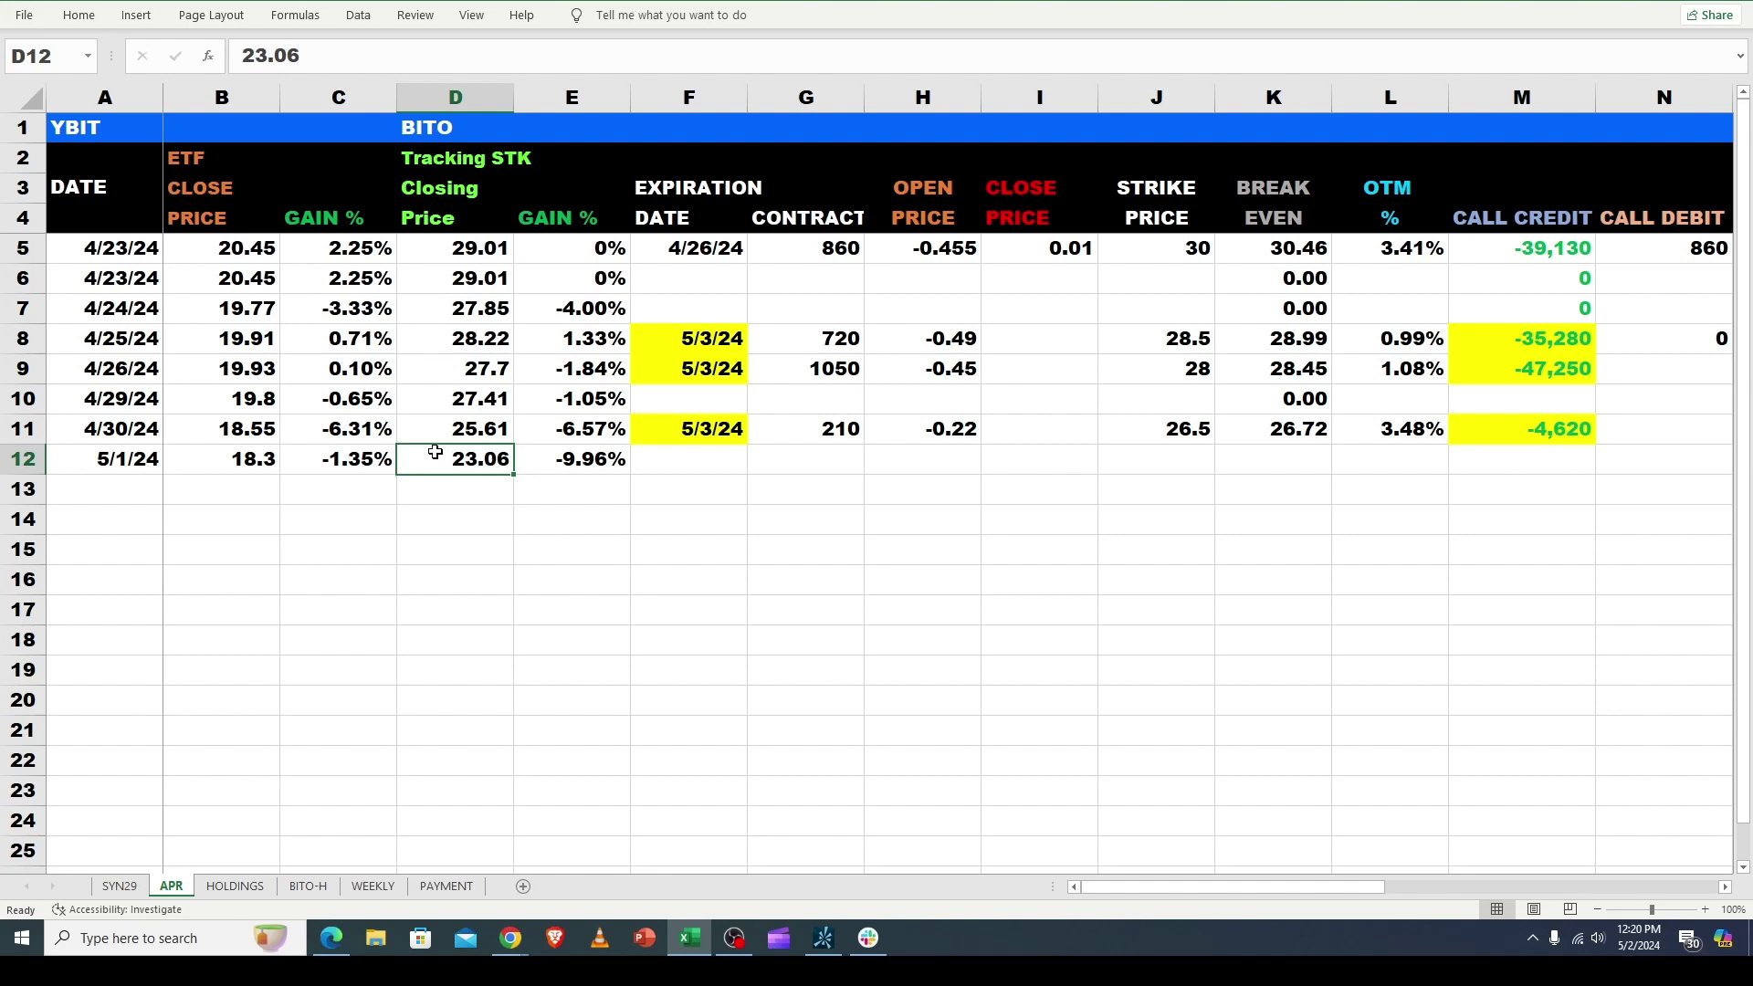
{"action": "left_click", "coordinate": [484, 436]}
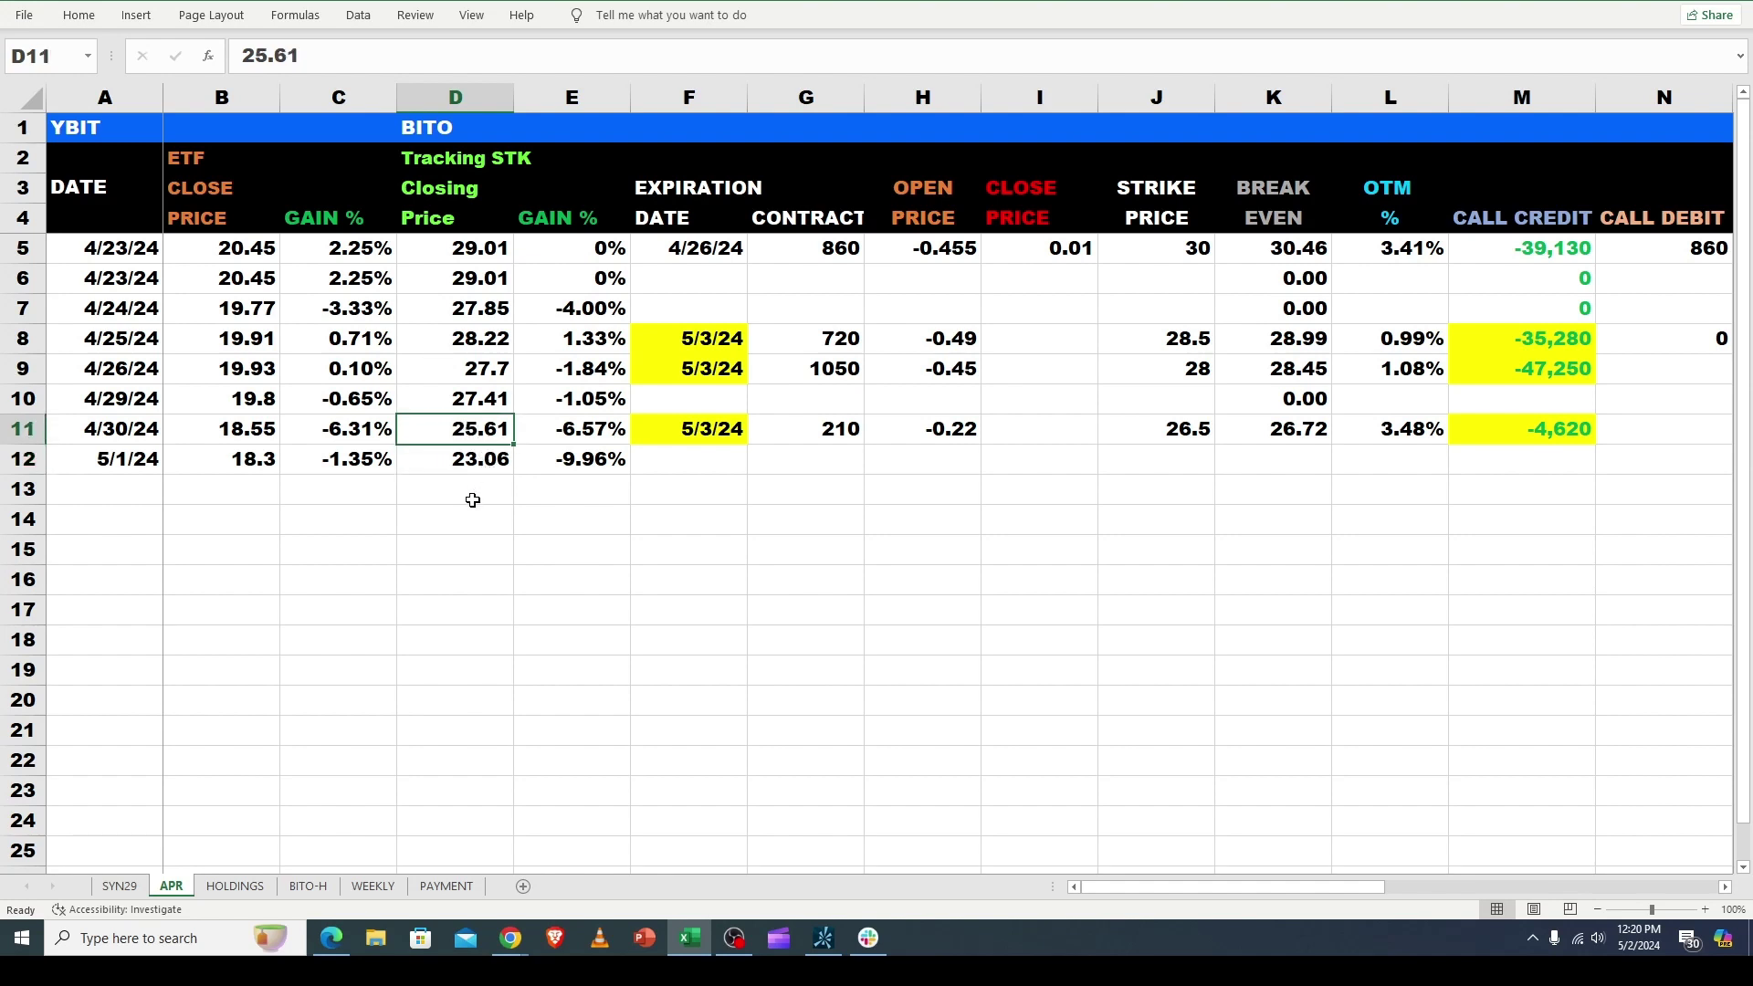
Enter 25.51 and -1.68 in D15:D16 and AutoSum them in D17, giving 23.83.
{"action": "left_click", "coordinate": [455, 545]}
{"action": "type", "text": "2"}
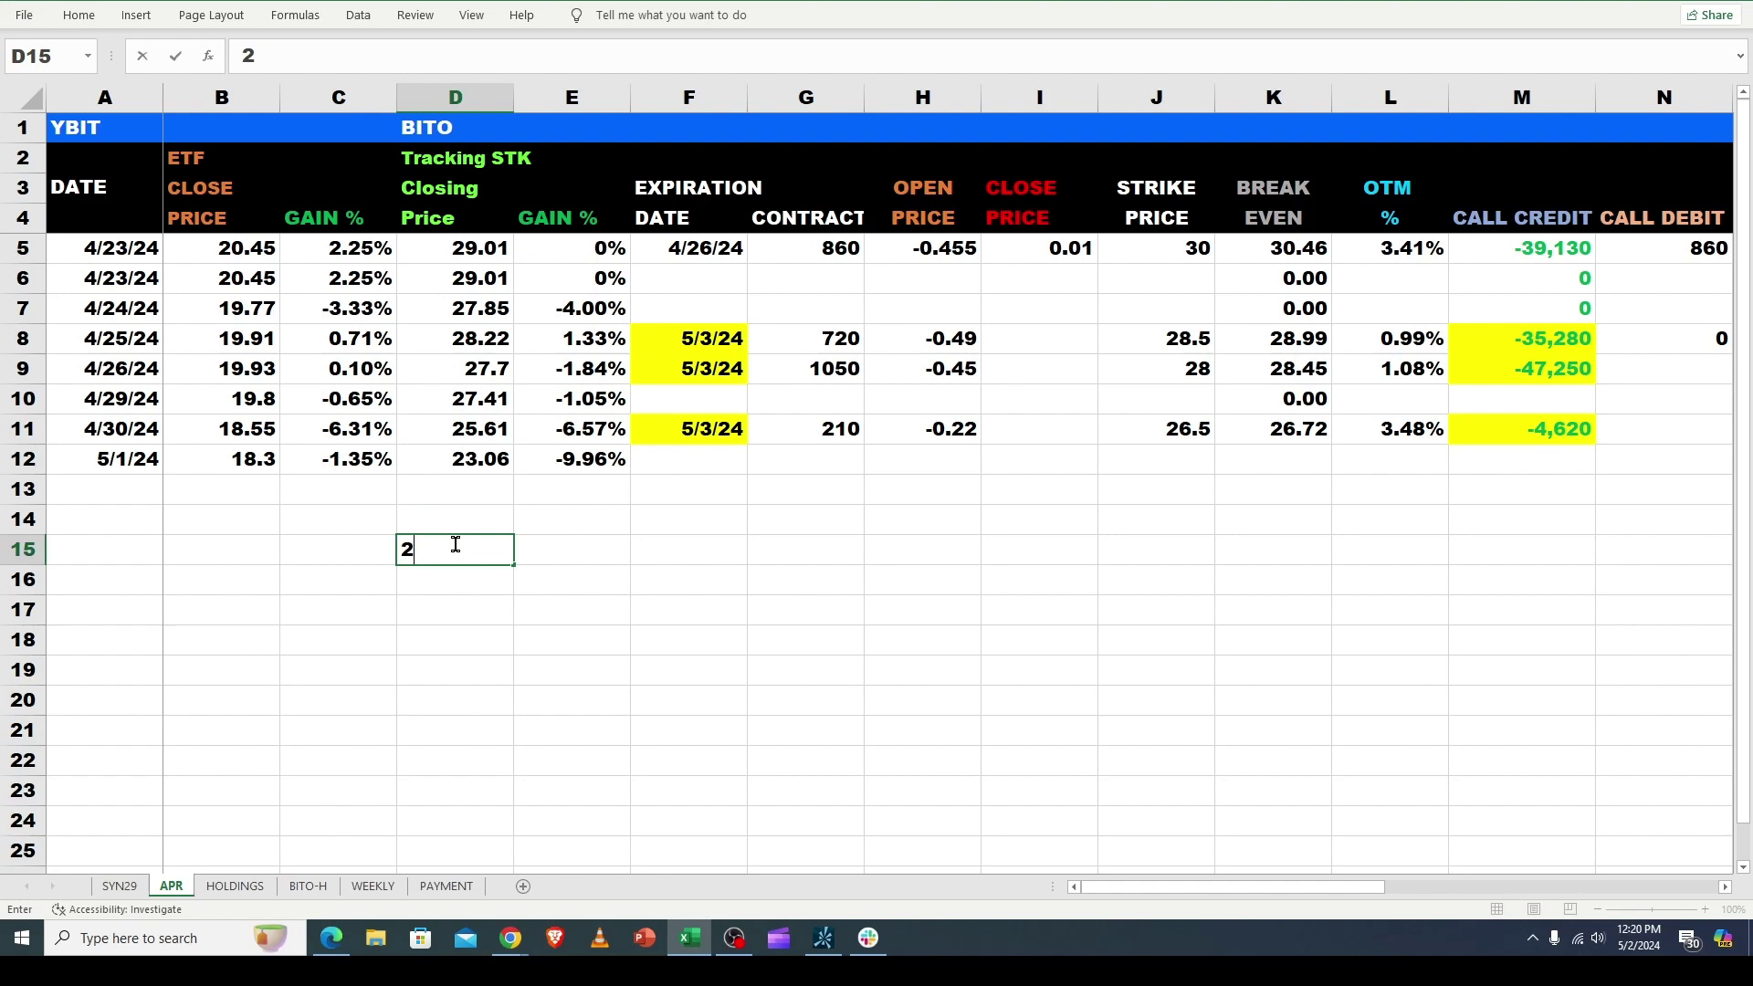
{"action": "type", "text": "5.51"}
{"action": "key", "text": "Return"}
{"action": "type", "text": "-"}
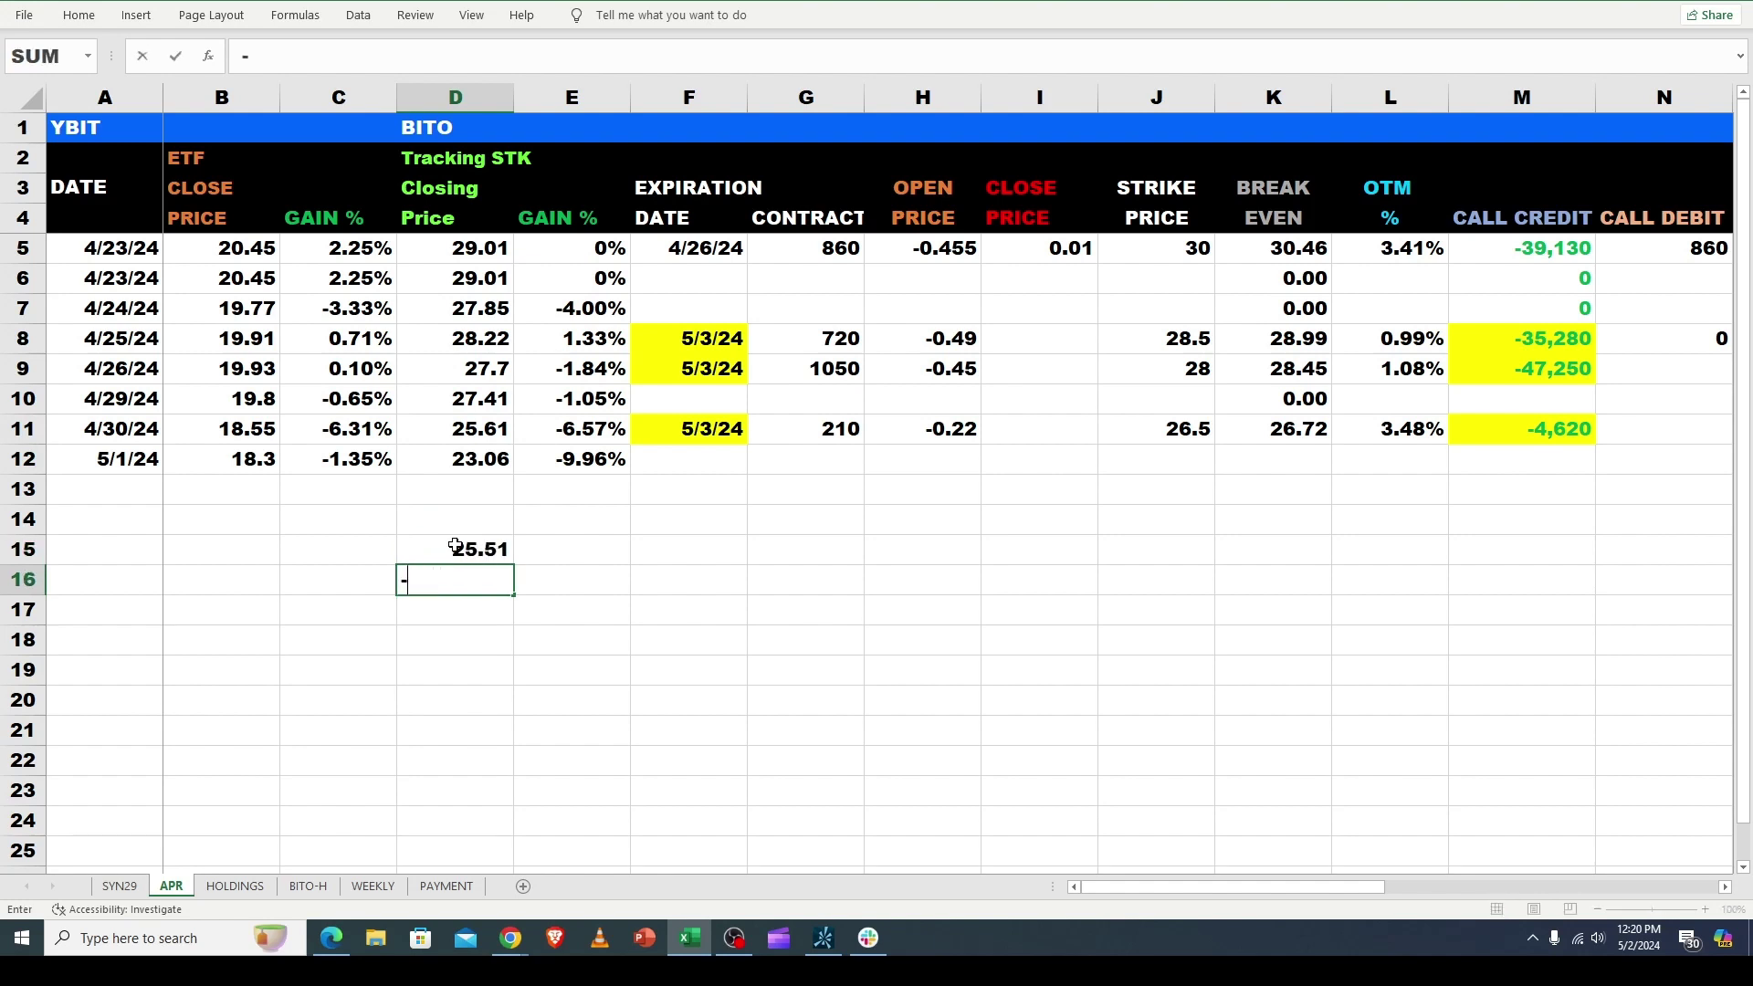
{"action": "type", "text": "1.68"}
{"action": "key", "text": "Return"}
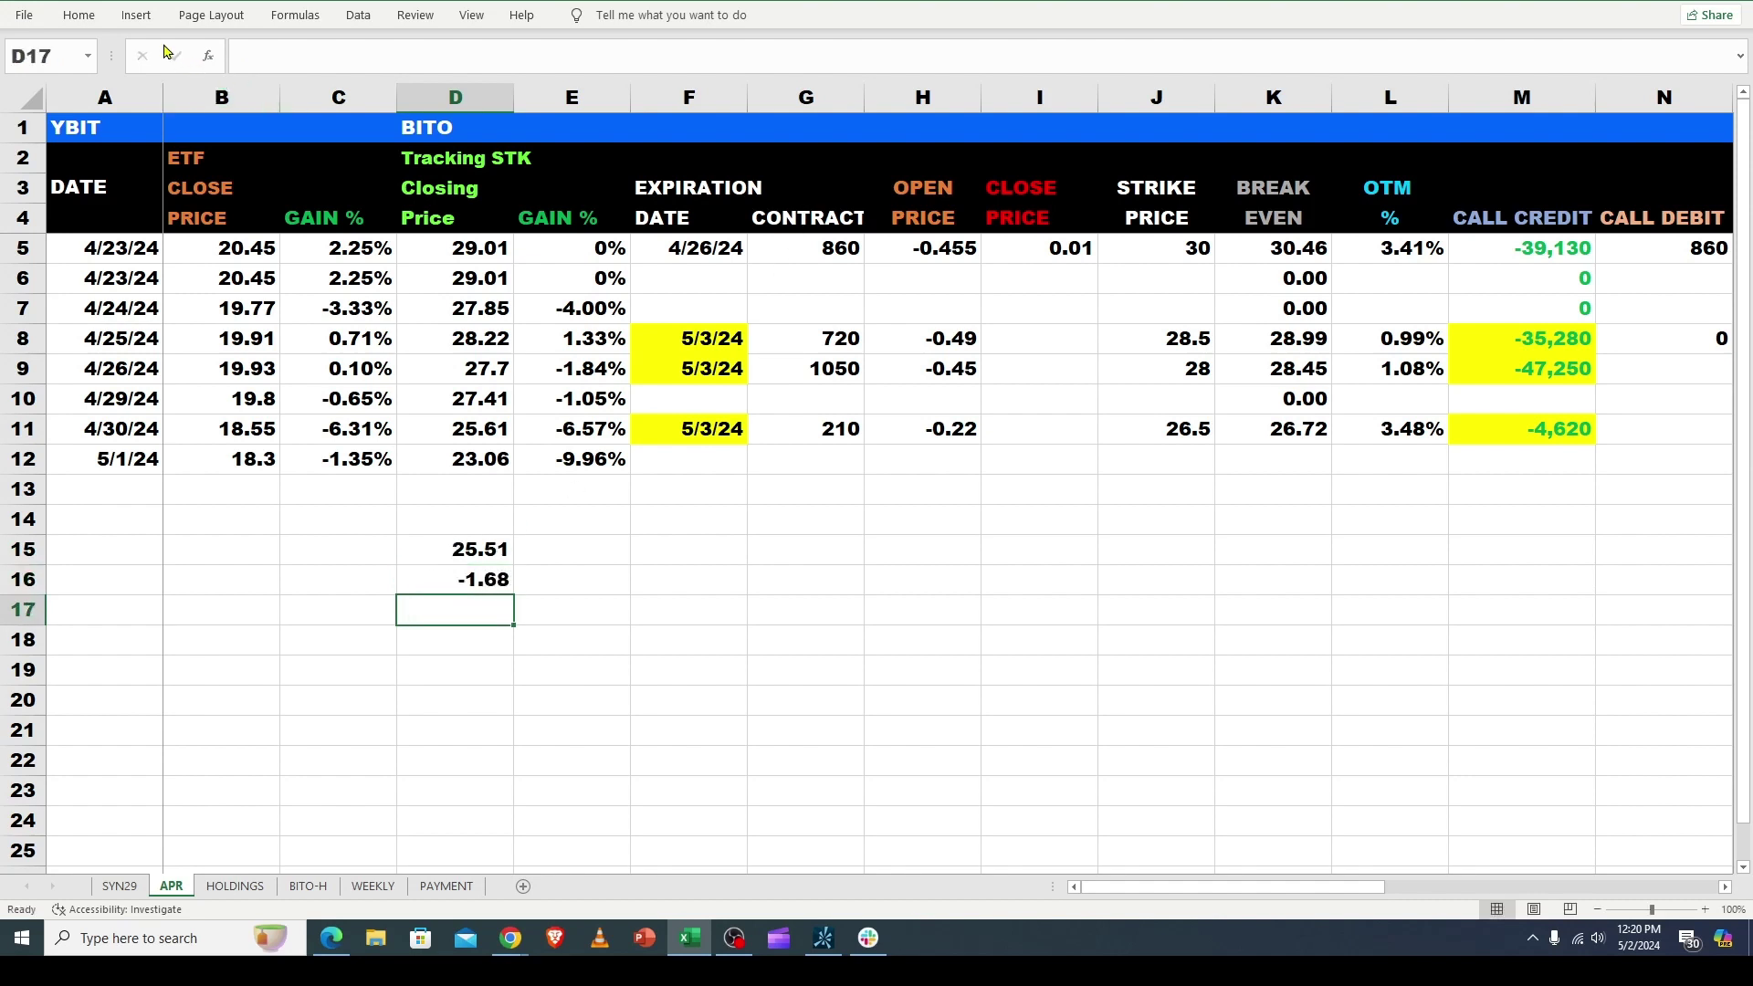
{"action": "left_click", "coordinate": [78, 16]}
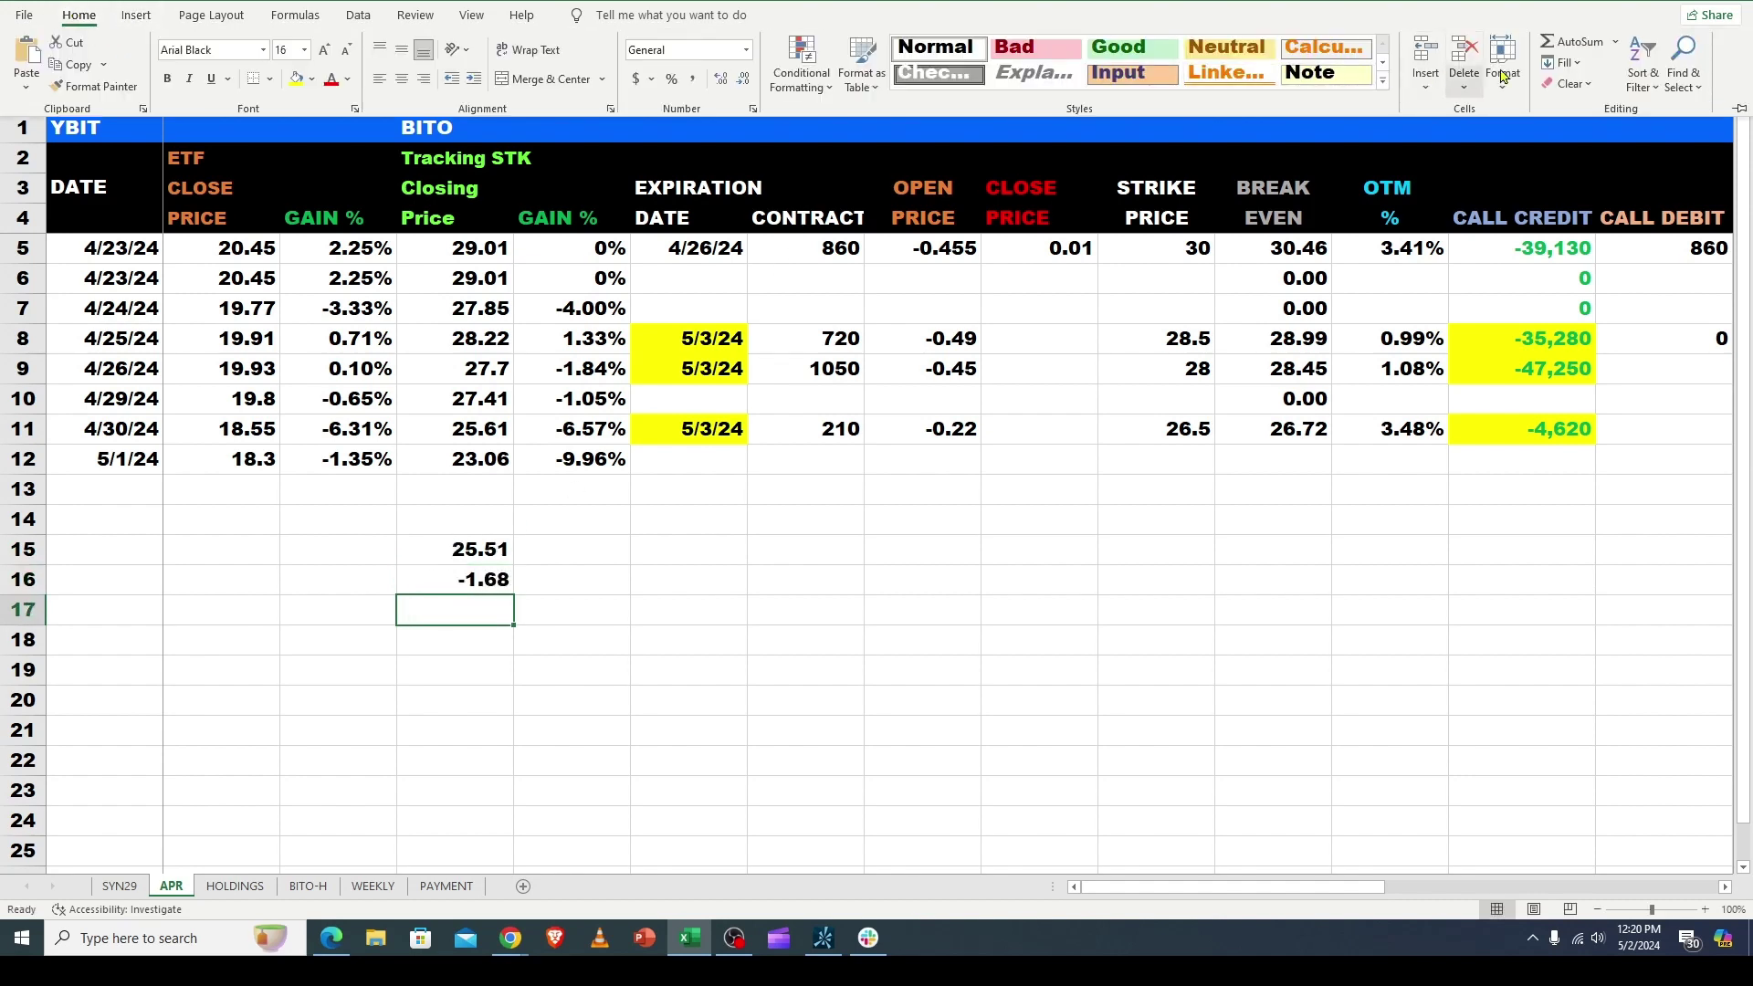
{"action": "left_click", "coordinate": [1585, 43]}
{"action": "key", "text": "Return"}
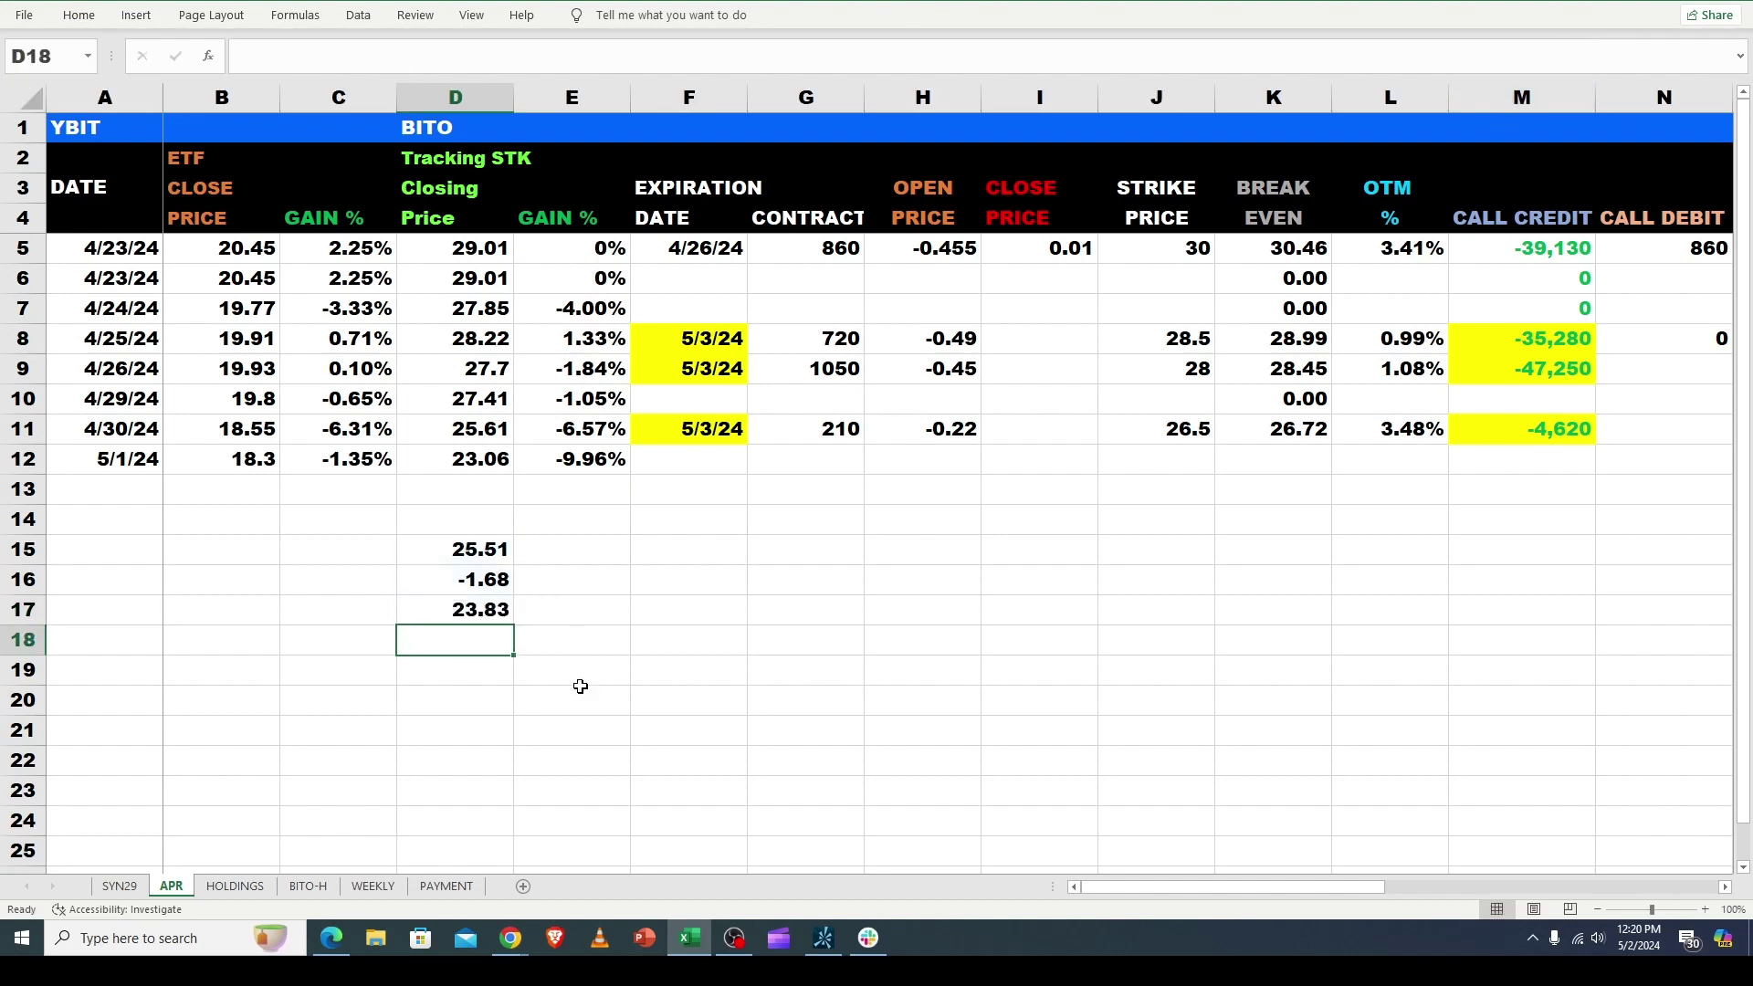
Correct D15 to 25.61 and compare D17's 23.93 sum with D12's 23.06 close.
{"action": "left_click", "coordinate": [470, 549]}
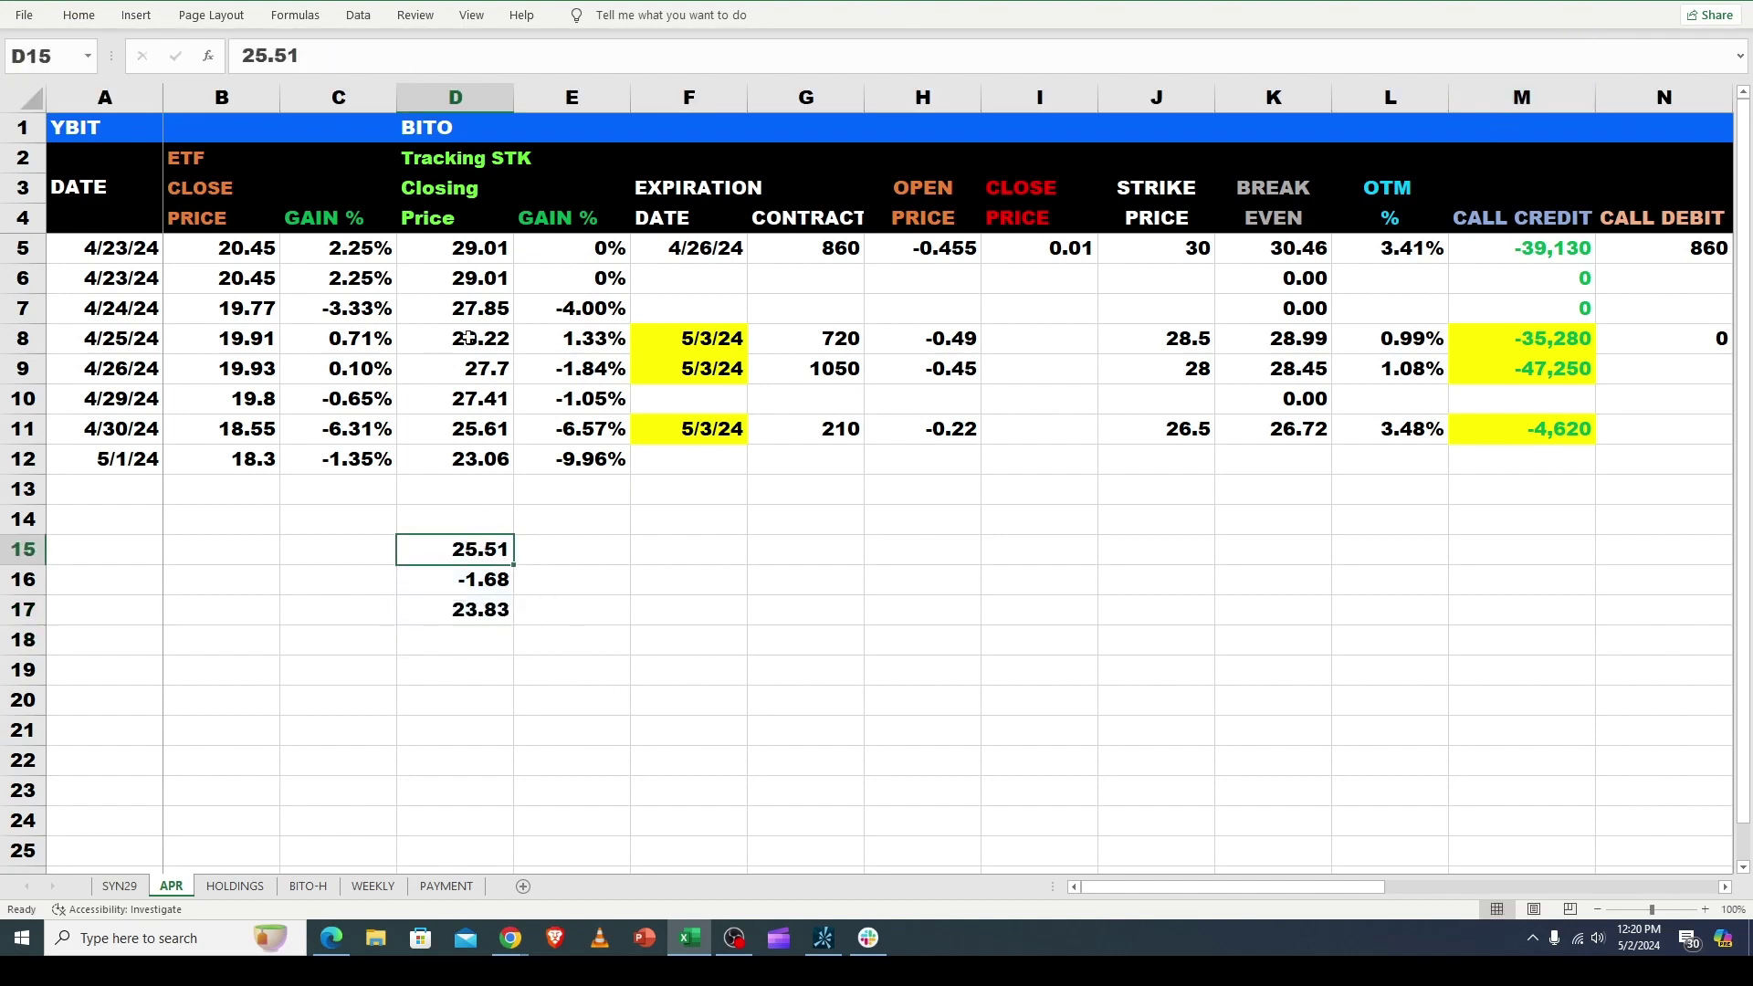
{"action": "left_click_drag", "start_coordinate": [279, 53], "coordinate": [300, 55]}
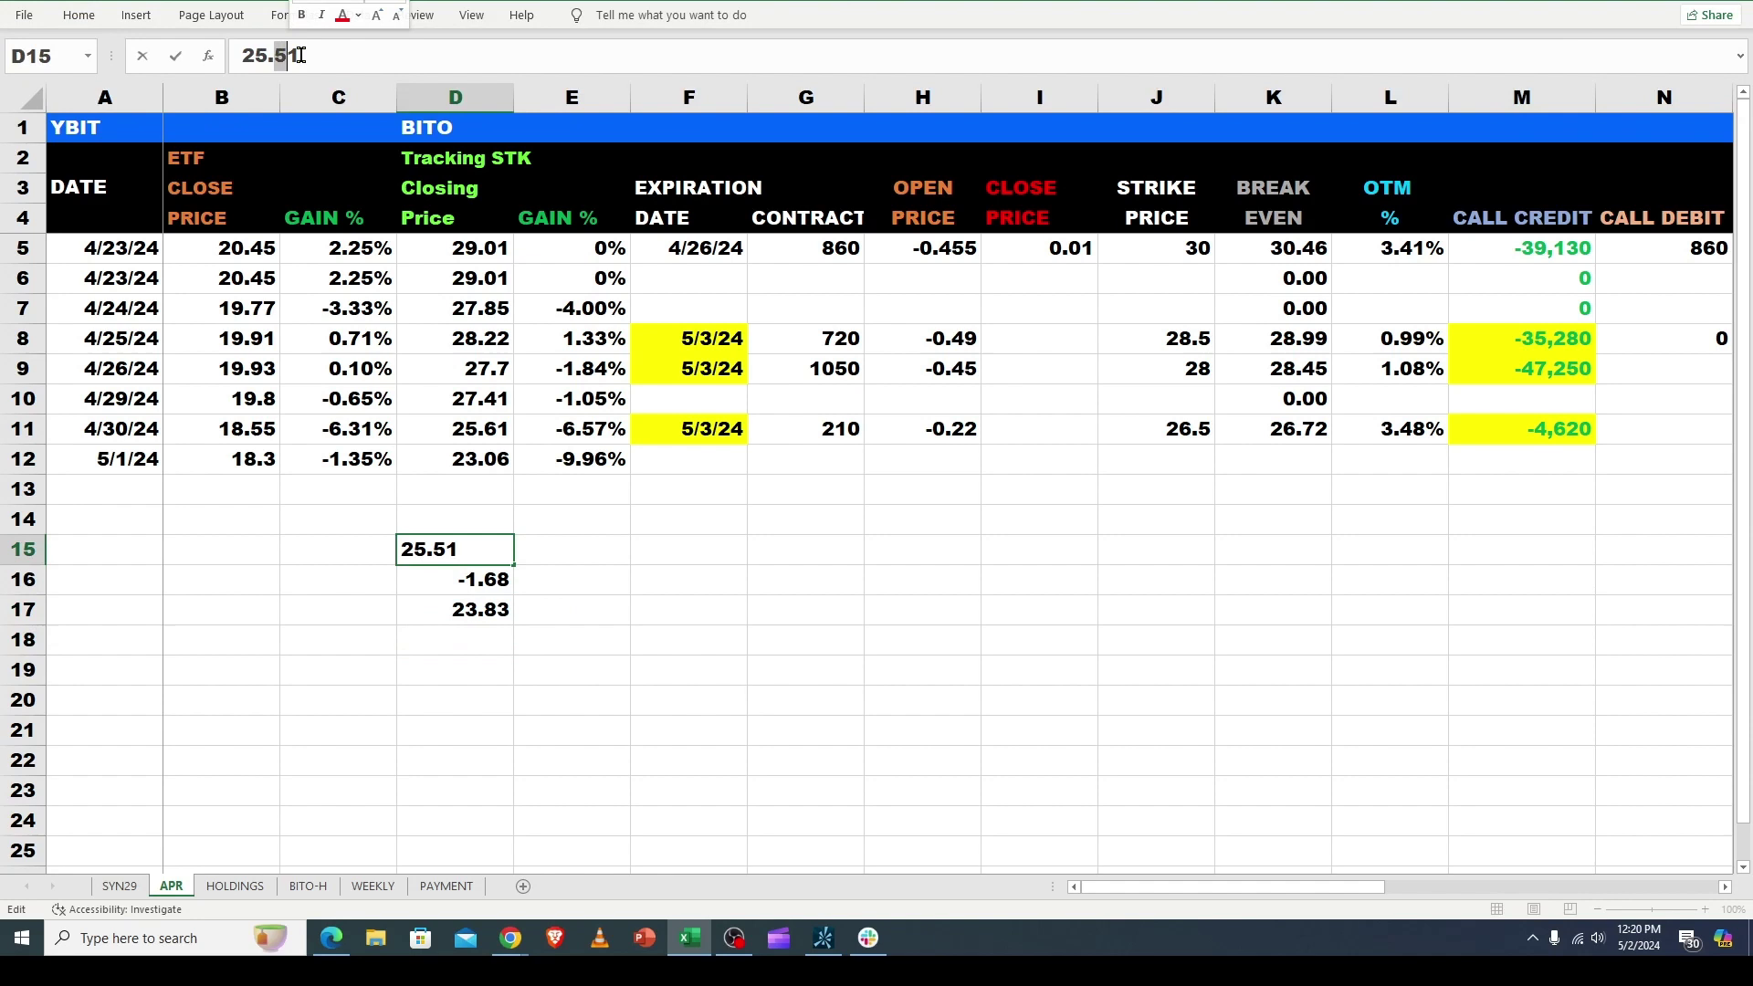
{"action": "type", "text": "6"}
{"action": "key", "text": "Return"}
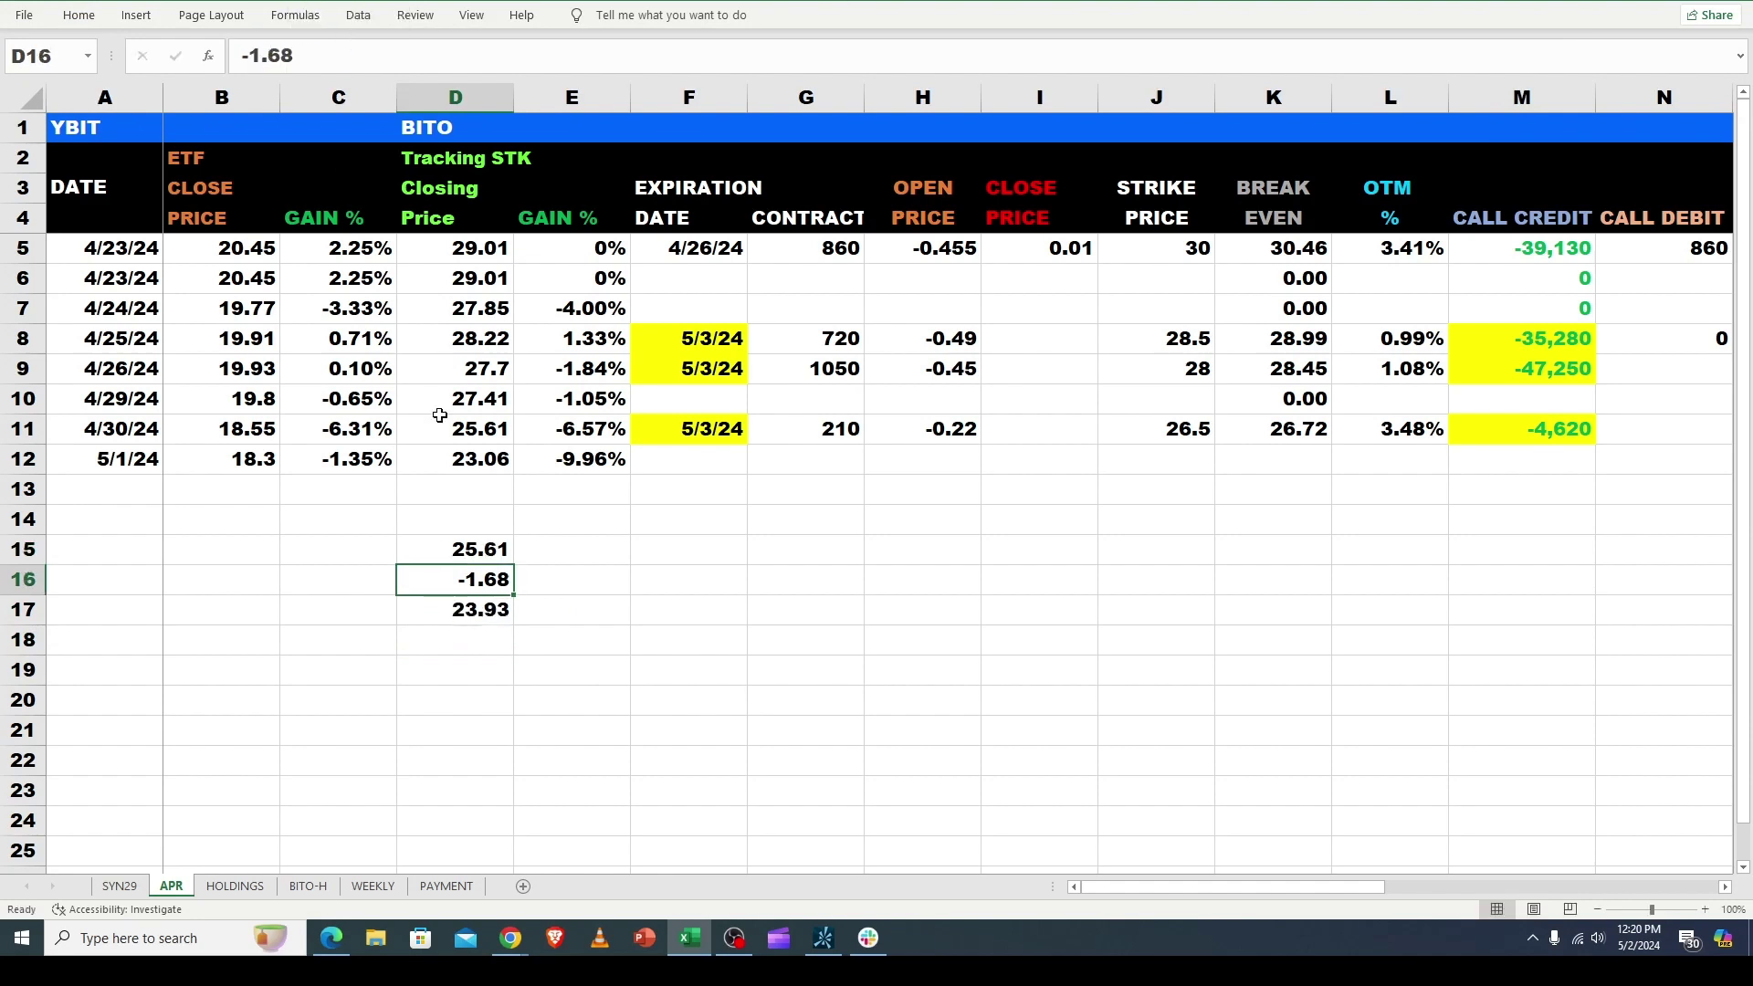
{"action": "left_click", "coordinate": [480, 617]}
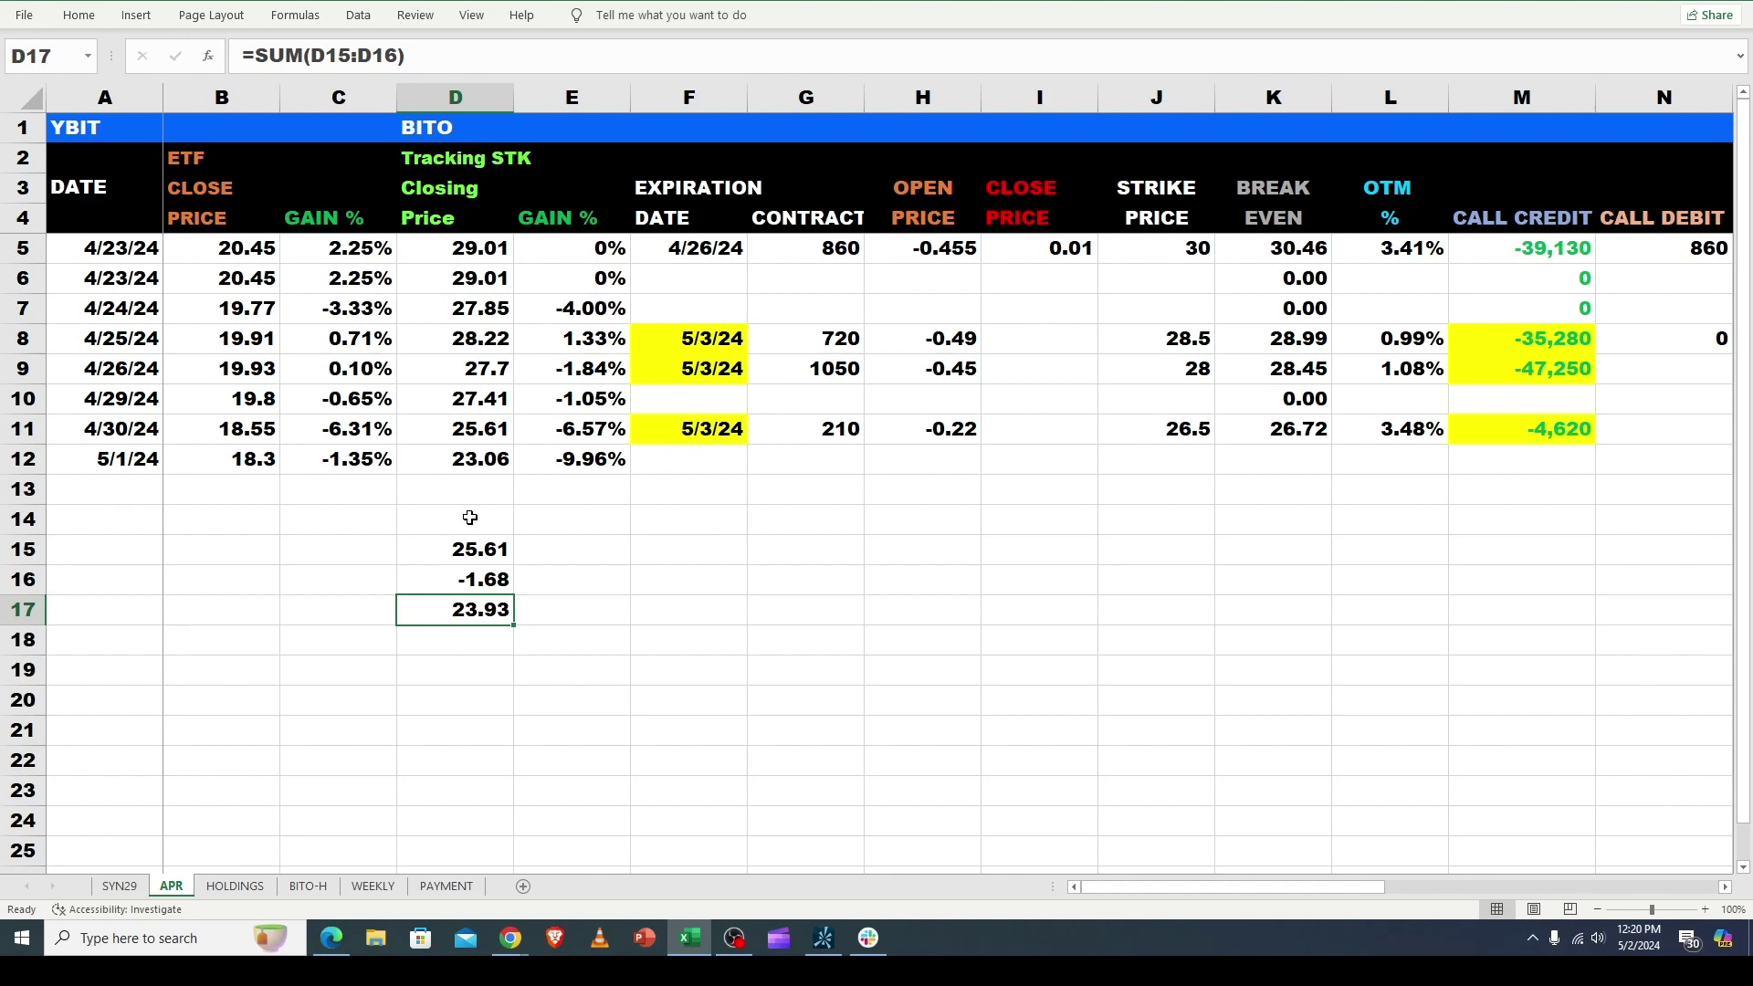
{"action": "left_click", "coordinate": [470, 464]}
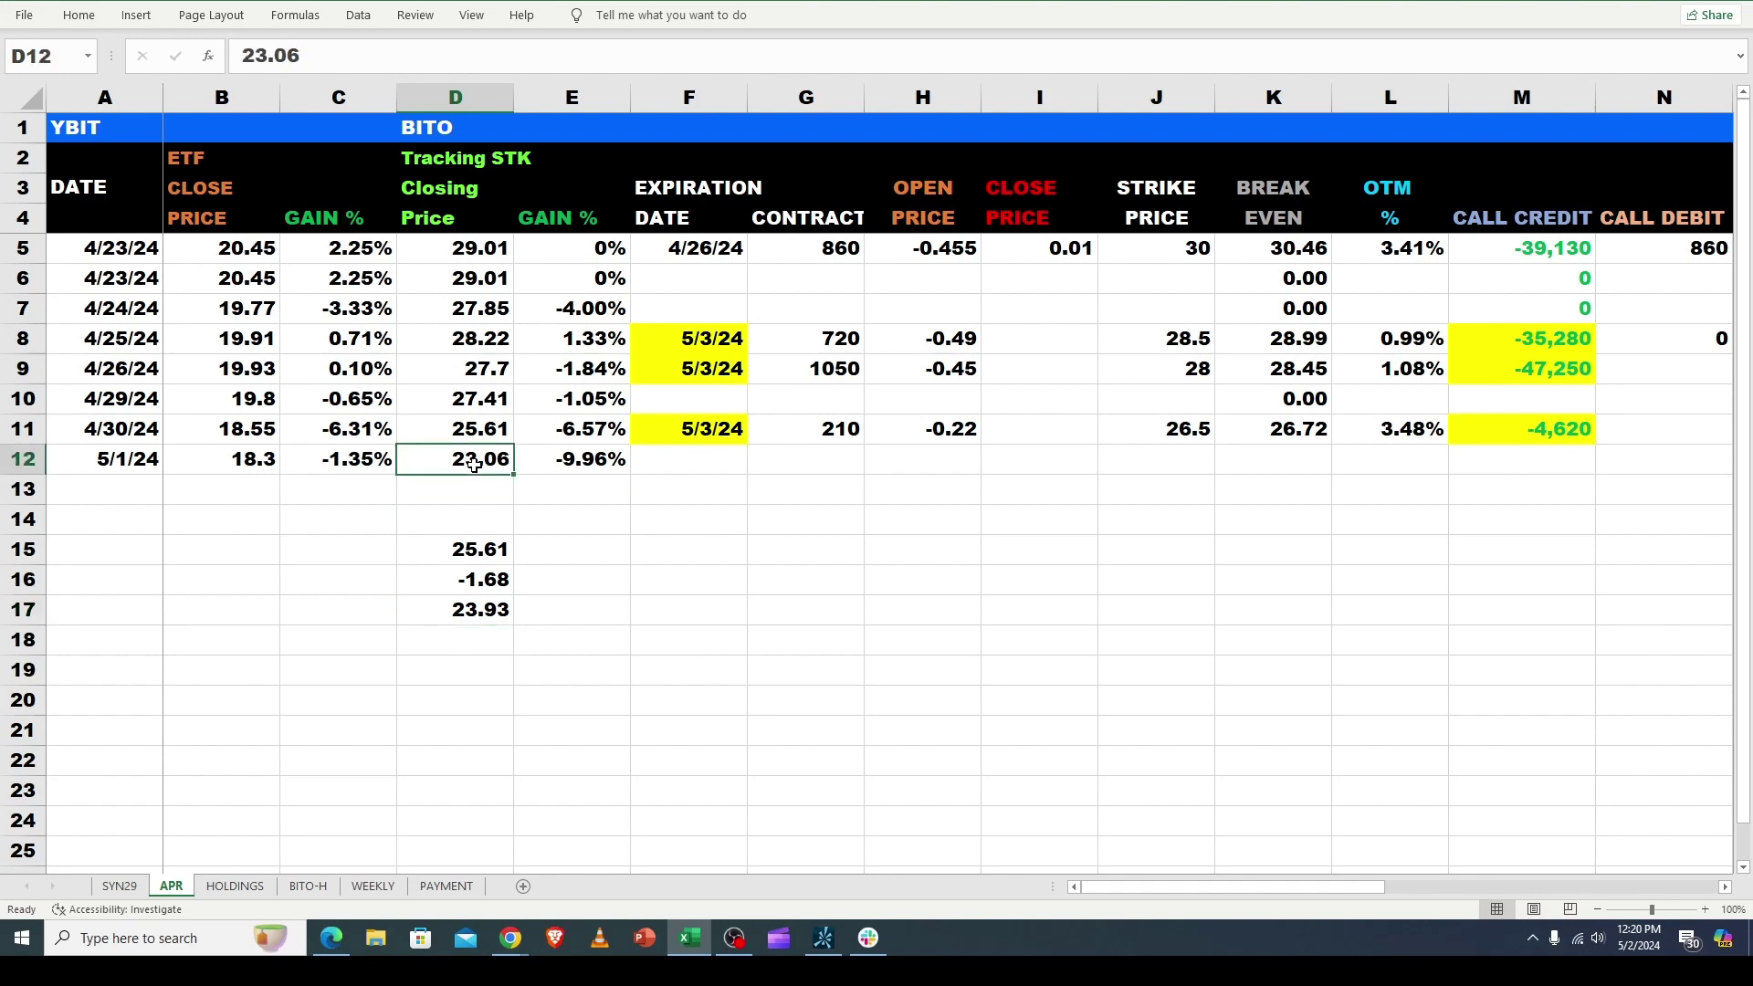
{"action": "left_click", "coordinate": [458, 614]}
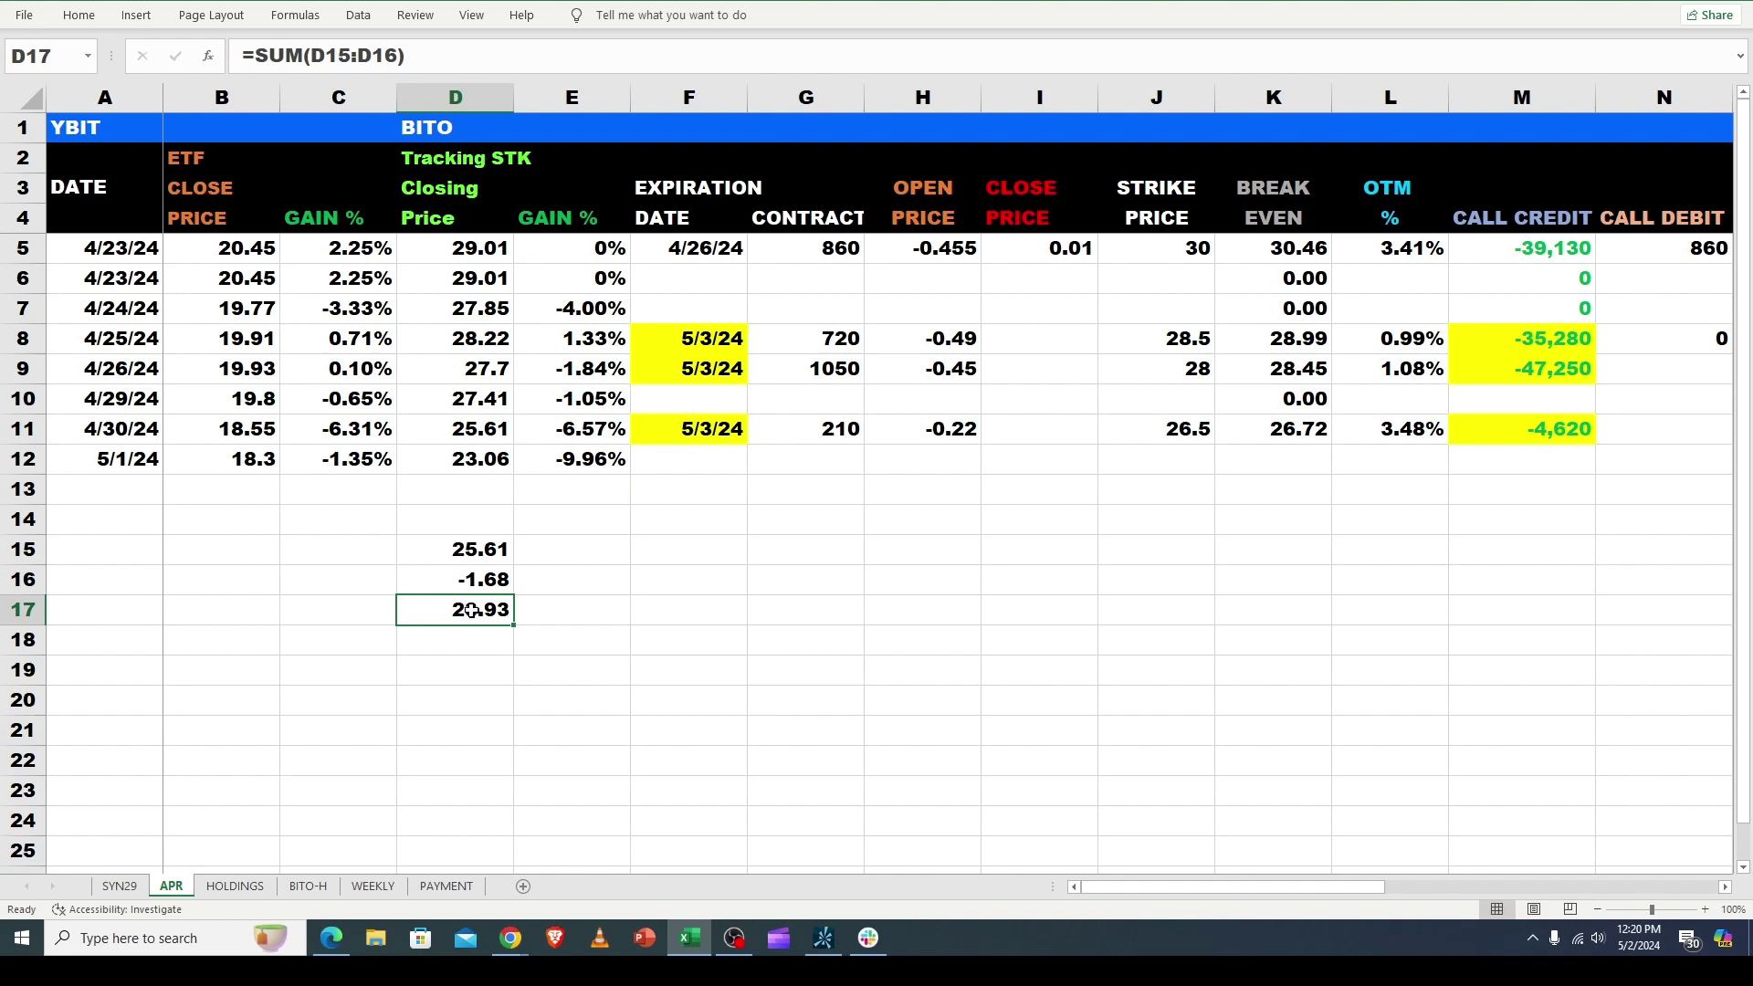
{"action": "left_click", "coordinate": [475, 460]}
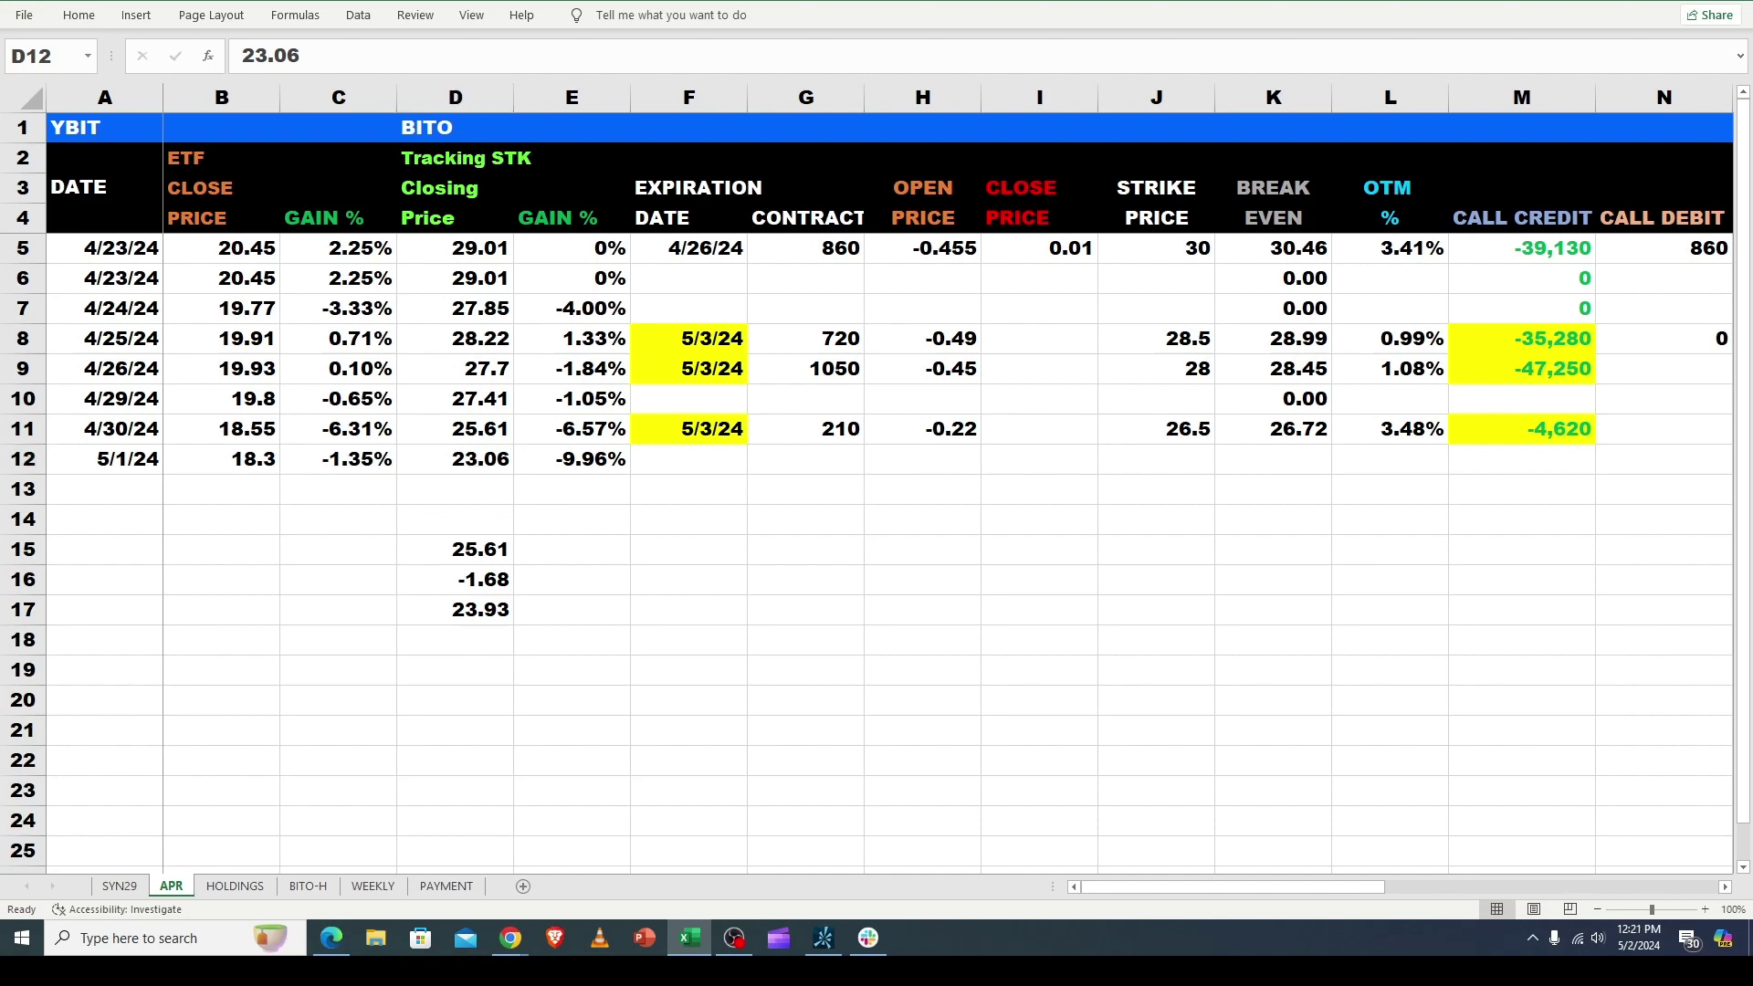
Load BITO in place of /BTC on the thinkorswim chart, review its 22.94 low, and return to Excel.
{"action": "key", "text": "alt+Tab"}
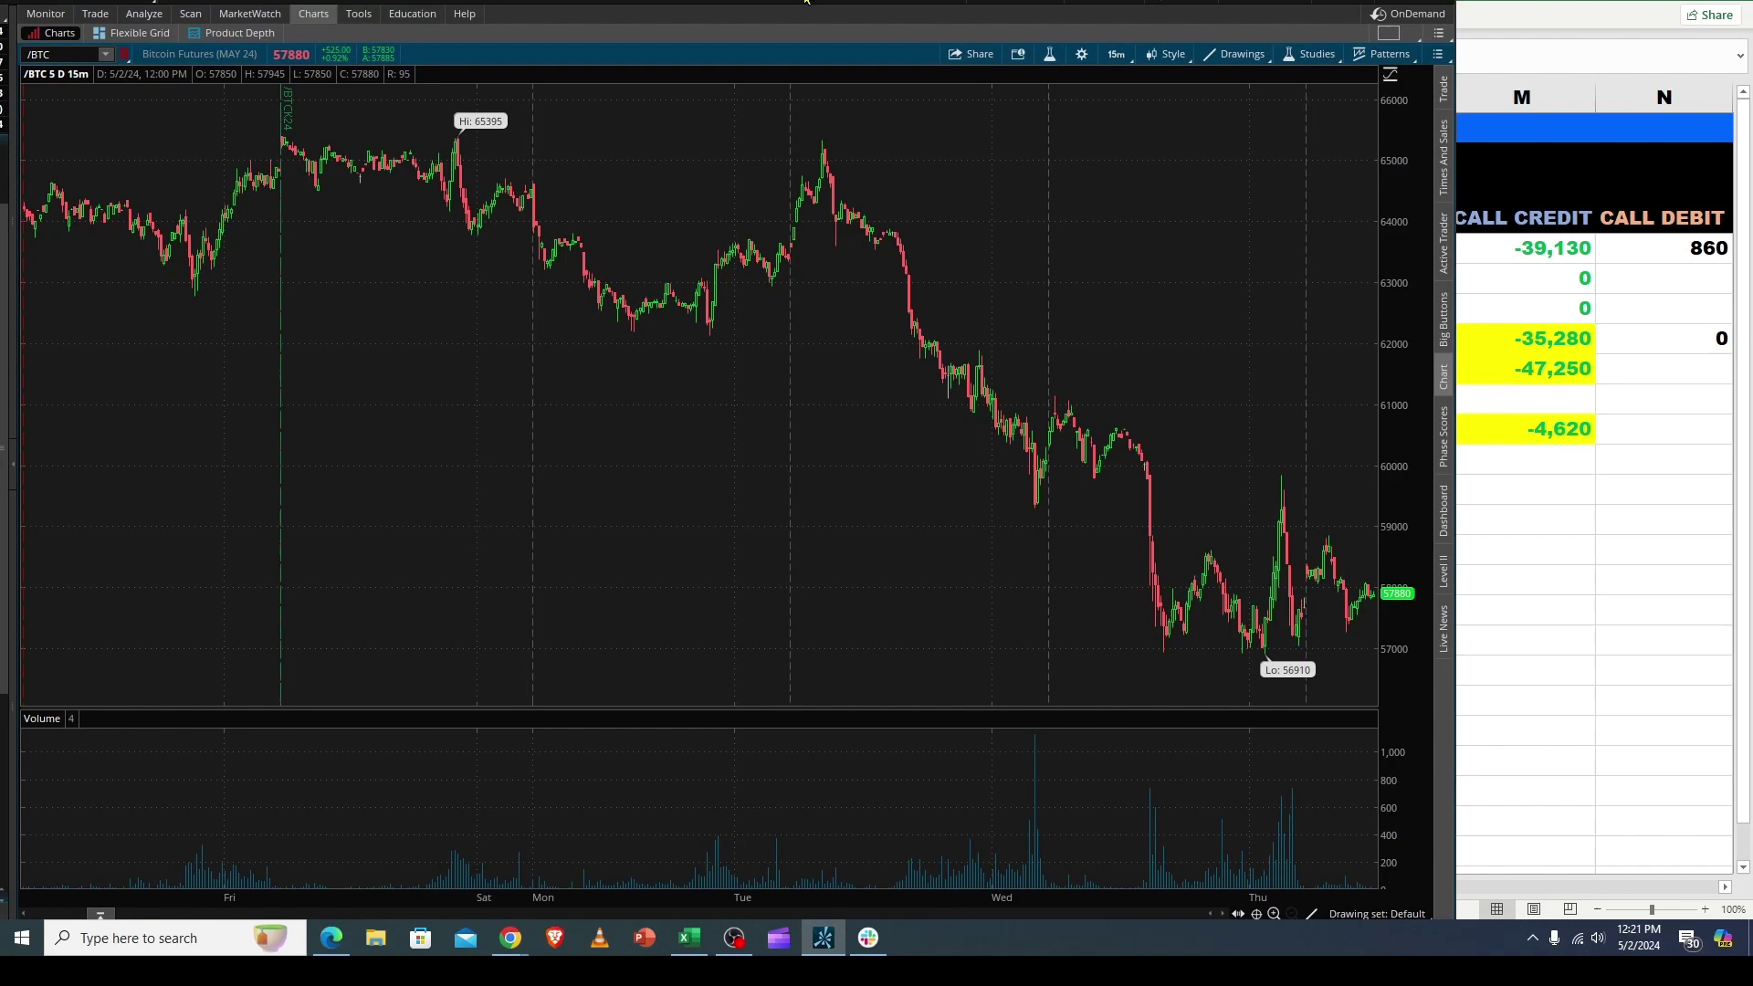
{"action": "left_click", "coordinate": [55, 53]}
{"action": "key", "text": "BackSpace"}
{"action": "key", "text": "BackSpace"}
{"action": "key", "text": "BackSpace"}
{"action": "key", "text": "BackSpace"}
{"action": "type", "text": "BITO"}
{"action": "key", "text": "Return"}
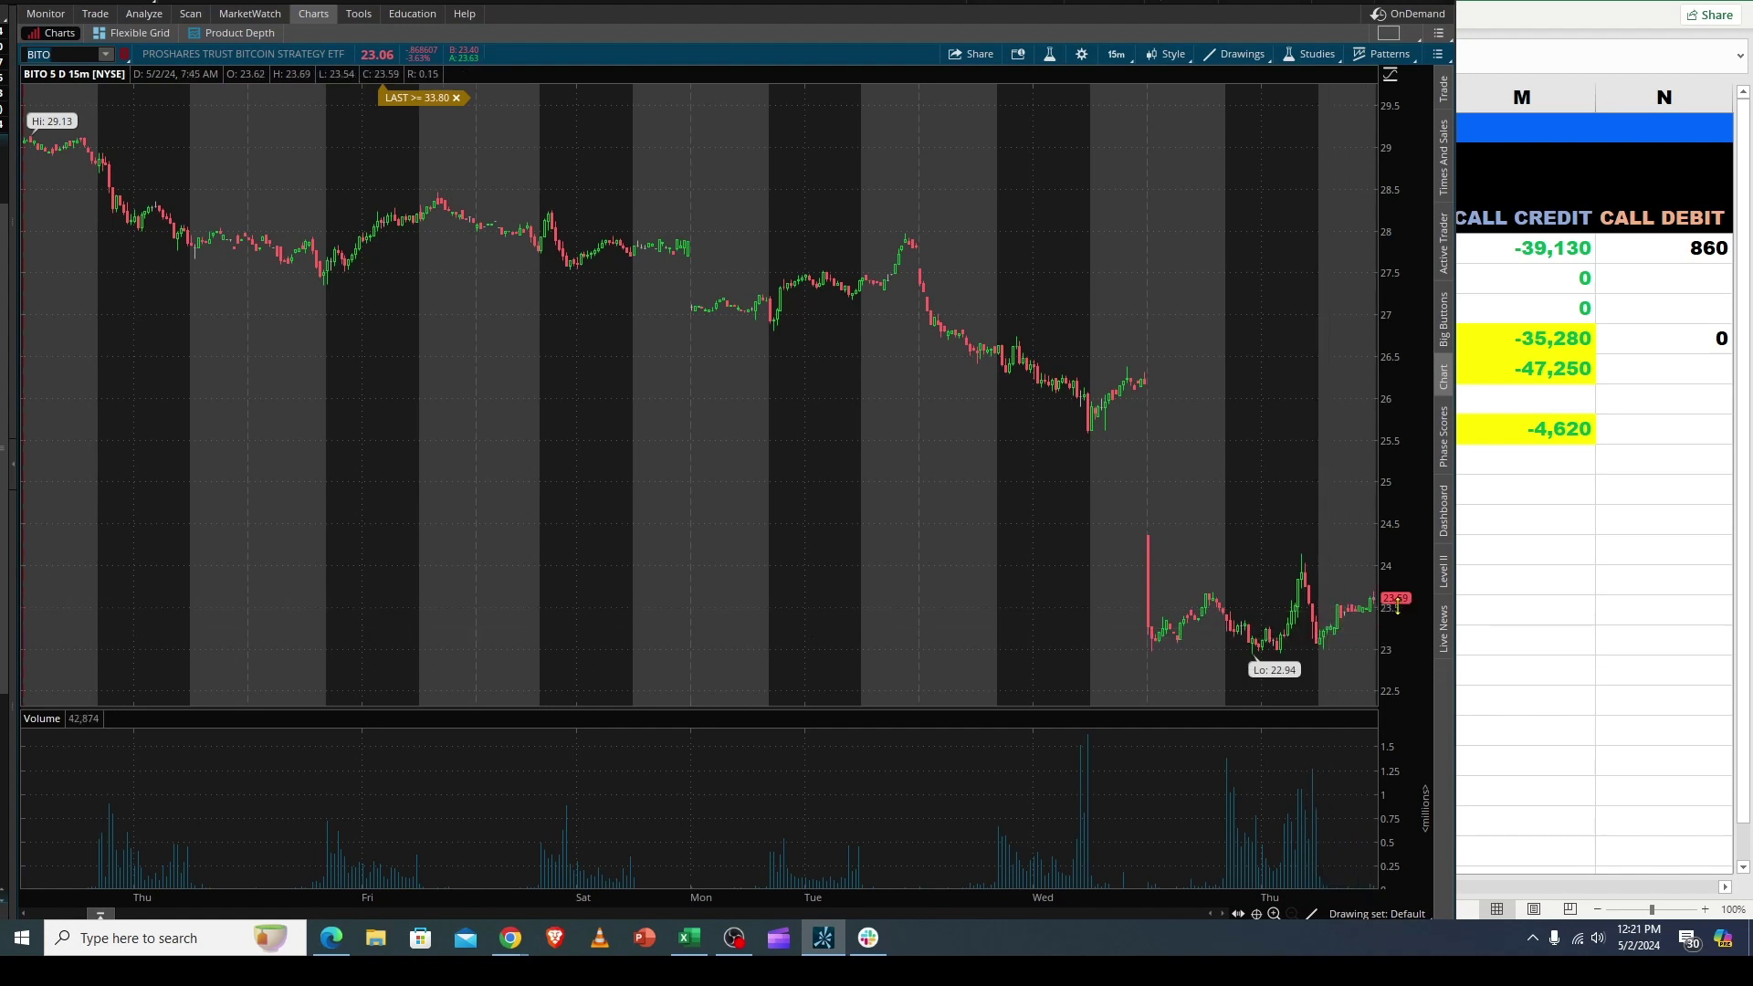
{"action": "left_click", "coordinate": [52, 55]}
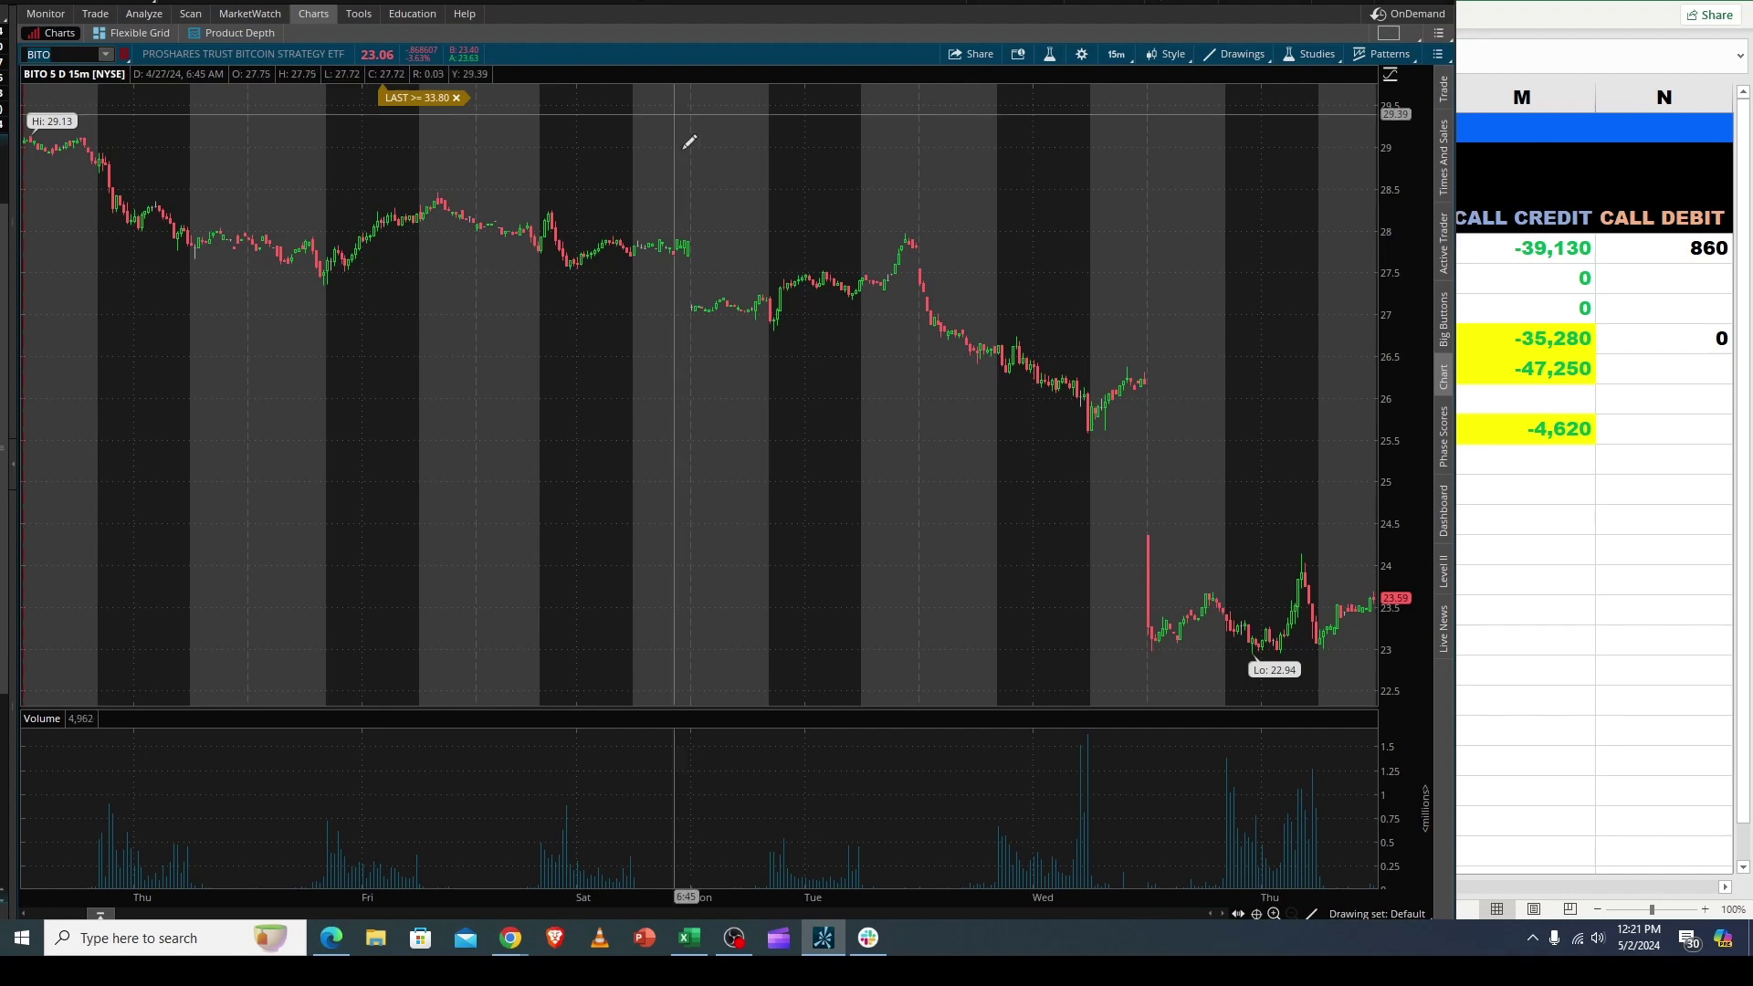
{"action": "key", "text": "alt+Tab"}
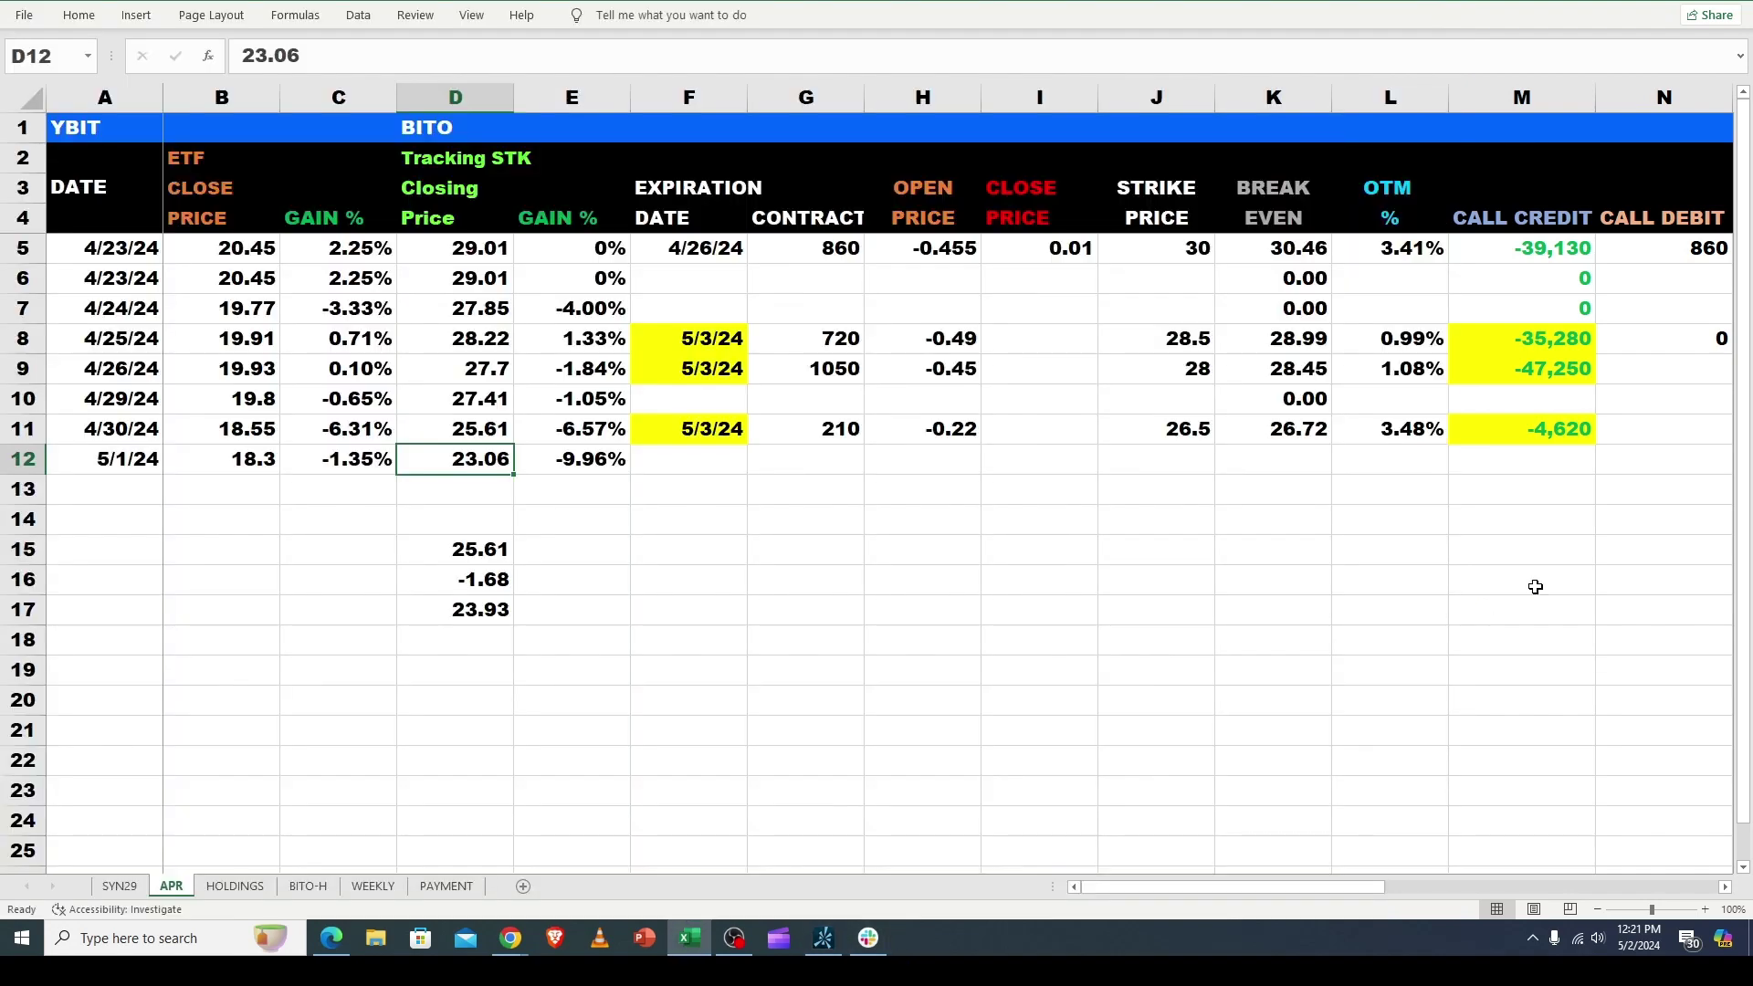
Recheck the E12 and C12 gain formulas, then delete the scratch values in D15, D16 and D17.
{"action": "left_click", "coordinate": [566, 457]}
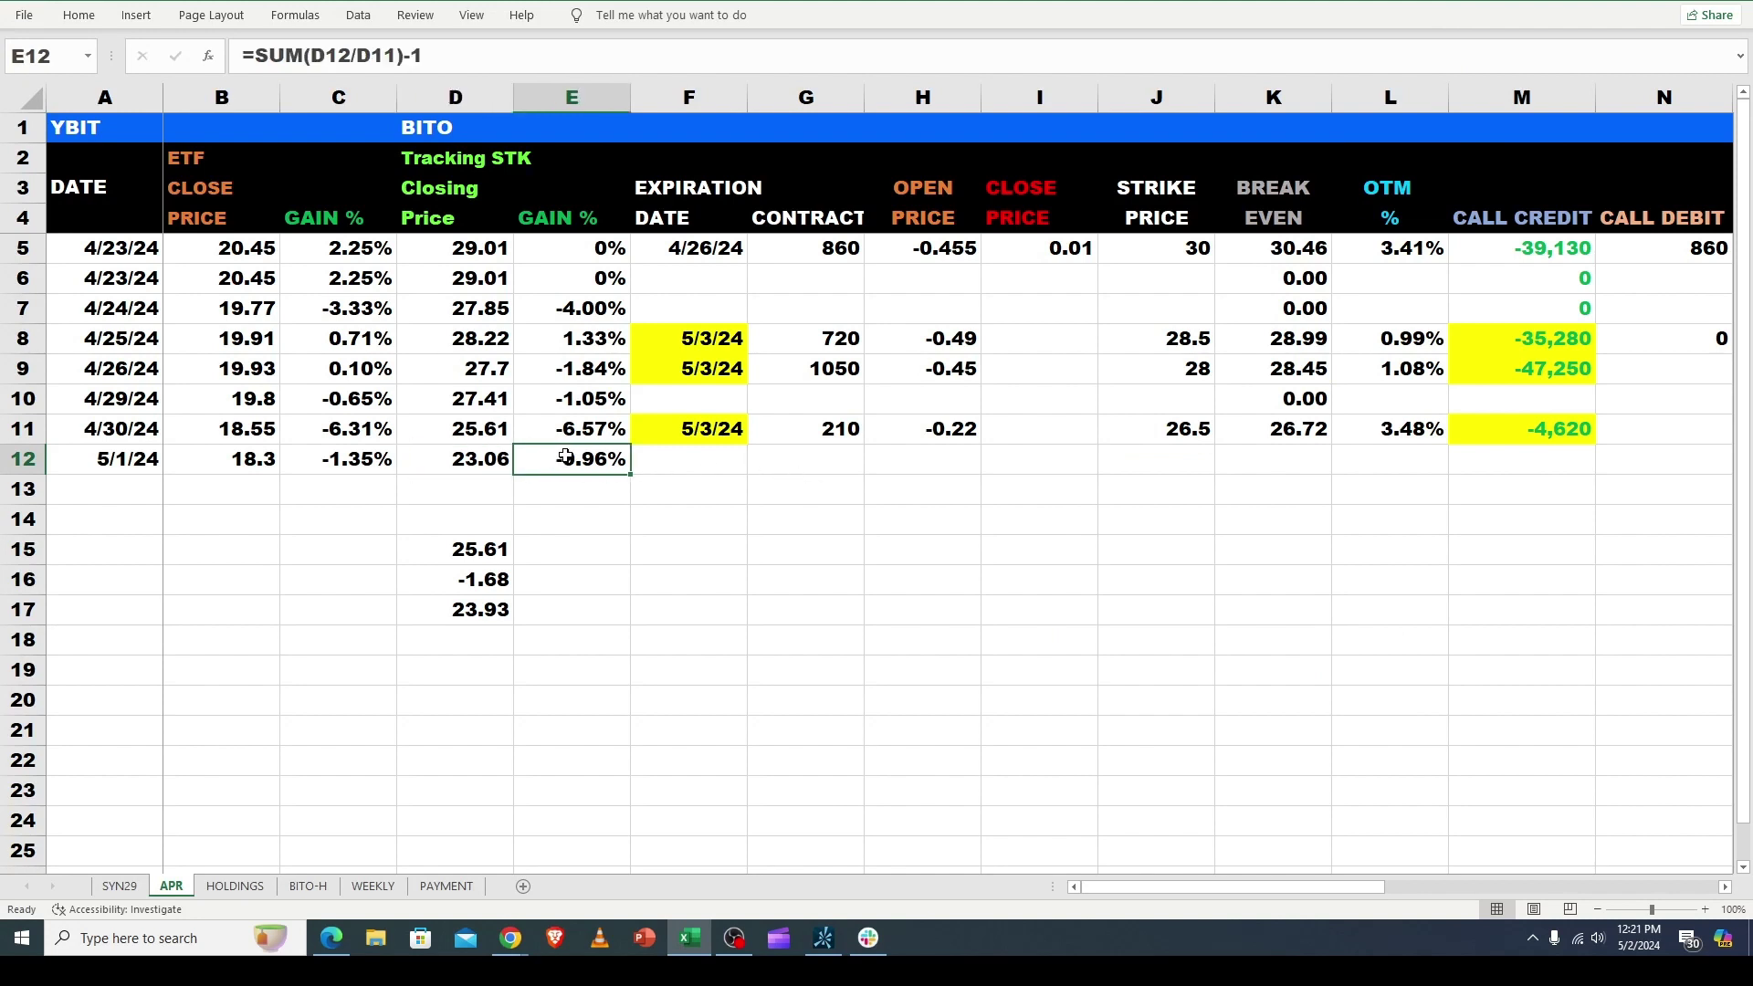
{"action": "left_click", "coordinate": [336, 451]}
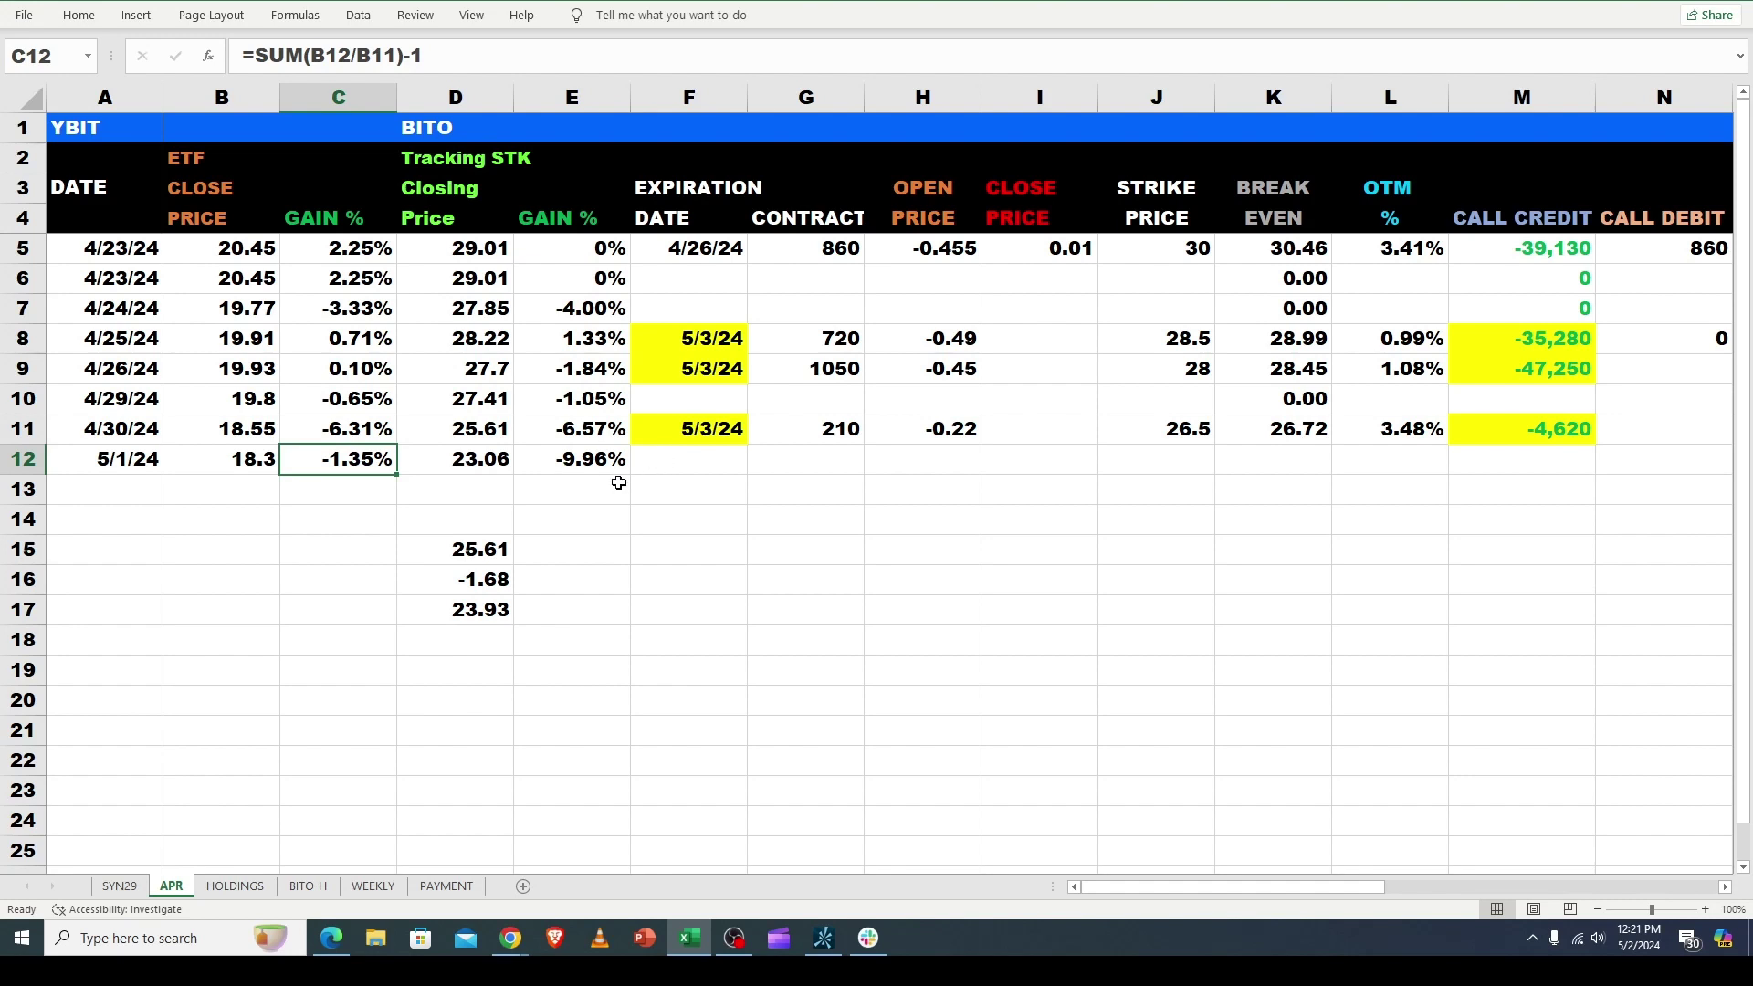
{"action": "left_click", "coordinate": [473, 547]}
{"action": "key", "text": "BackSpace"}
{"action": "key", "text": "Return"}
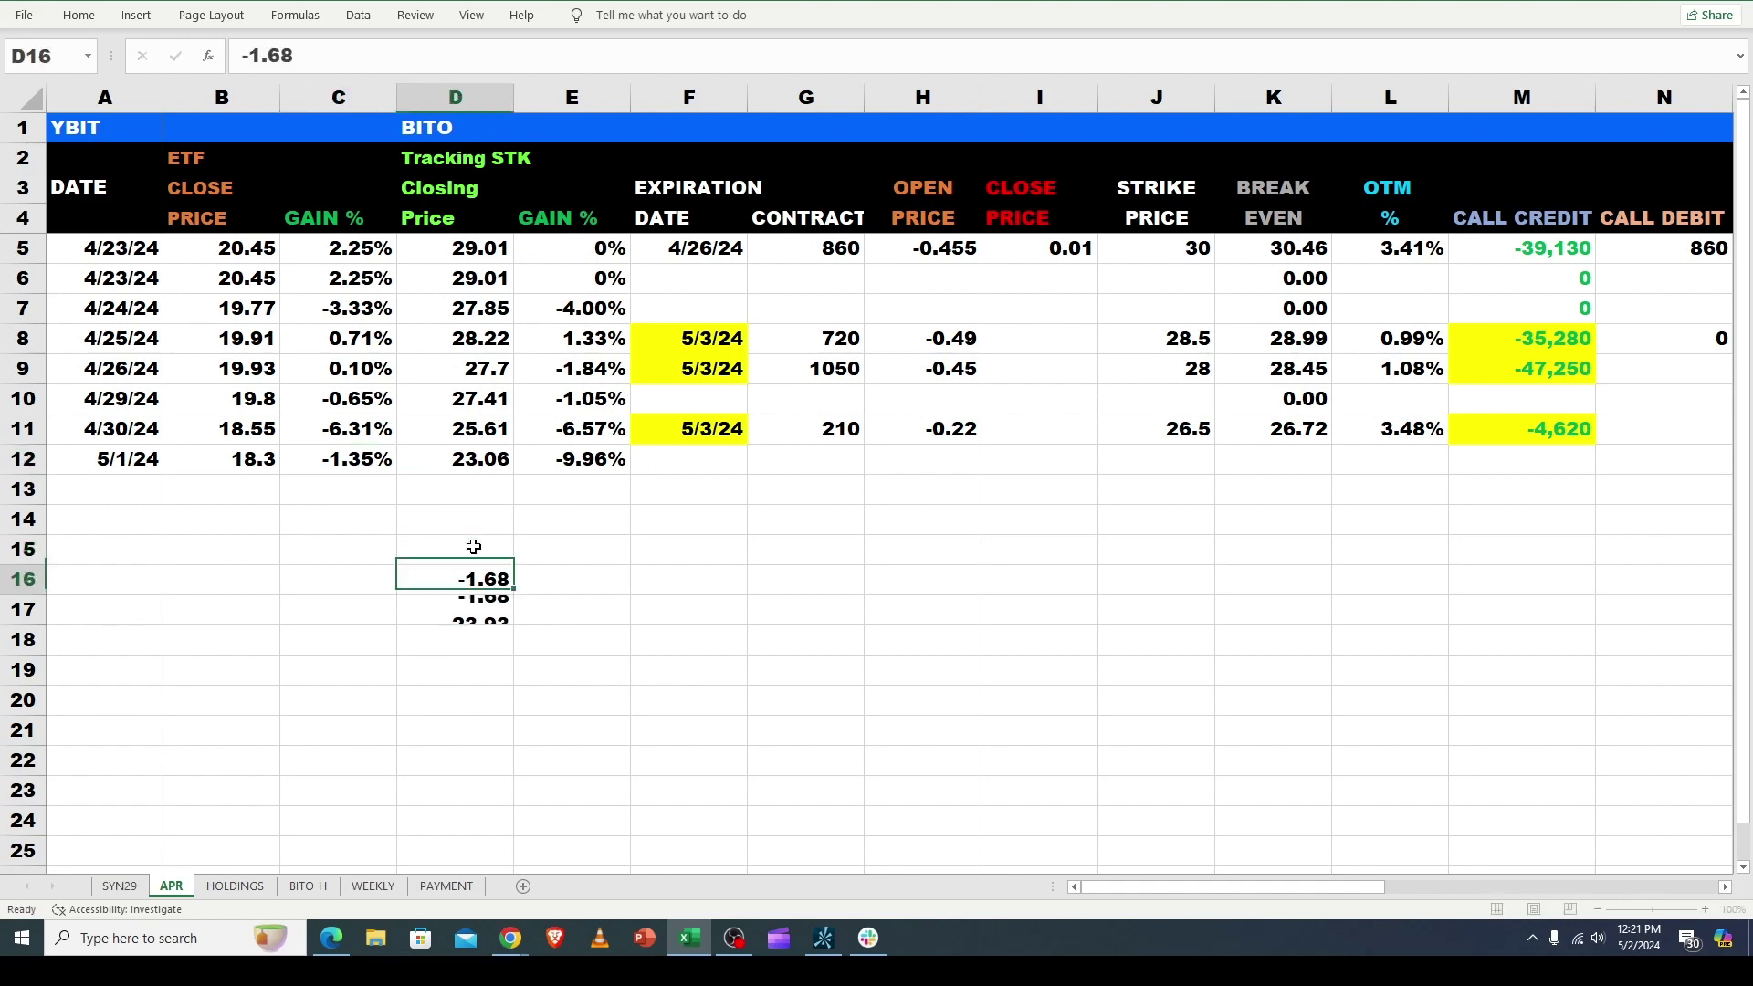
{"action": "key", "text": "BackSpace"}
{"action": "key", "text": "Return"}
{"action": "key", "text": "BackSpace"}
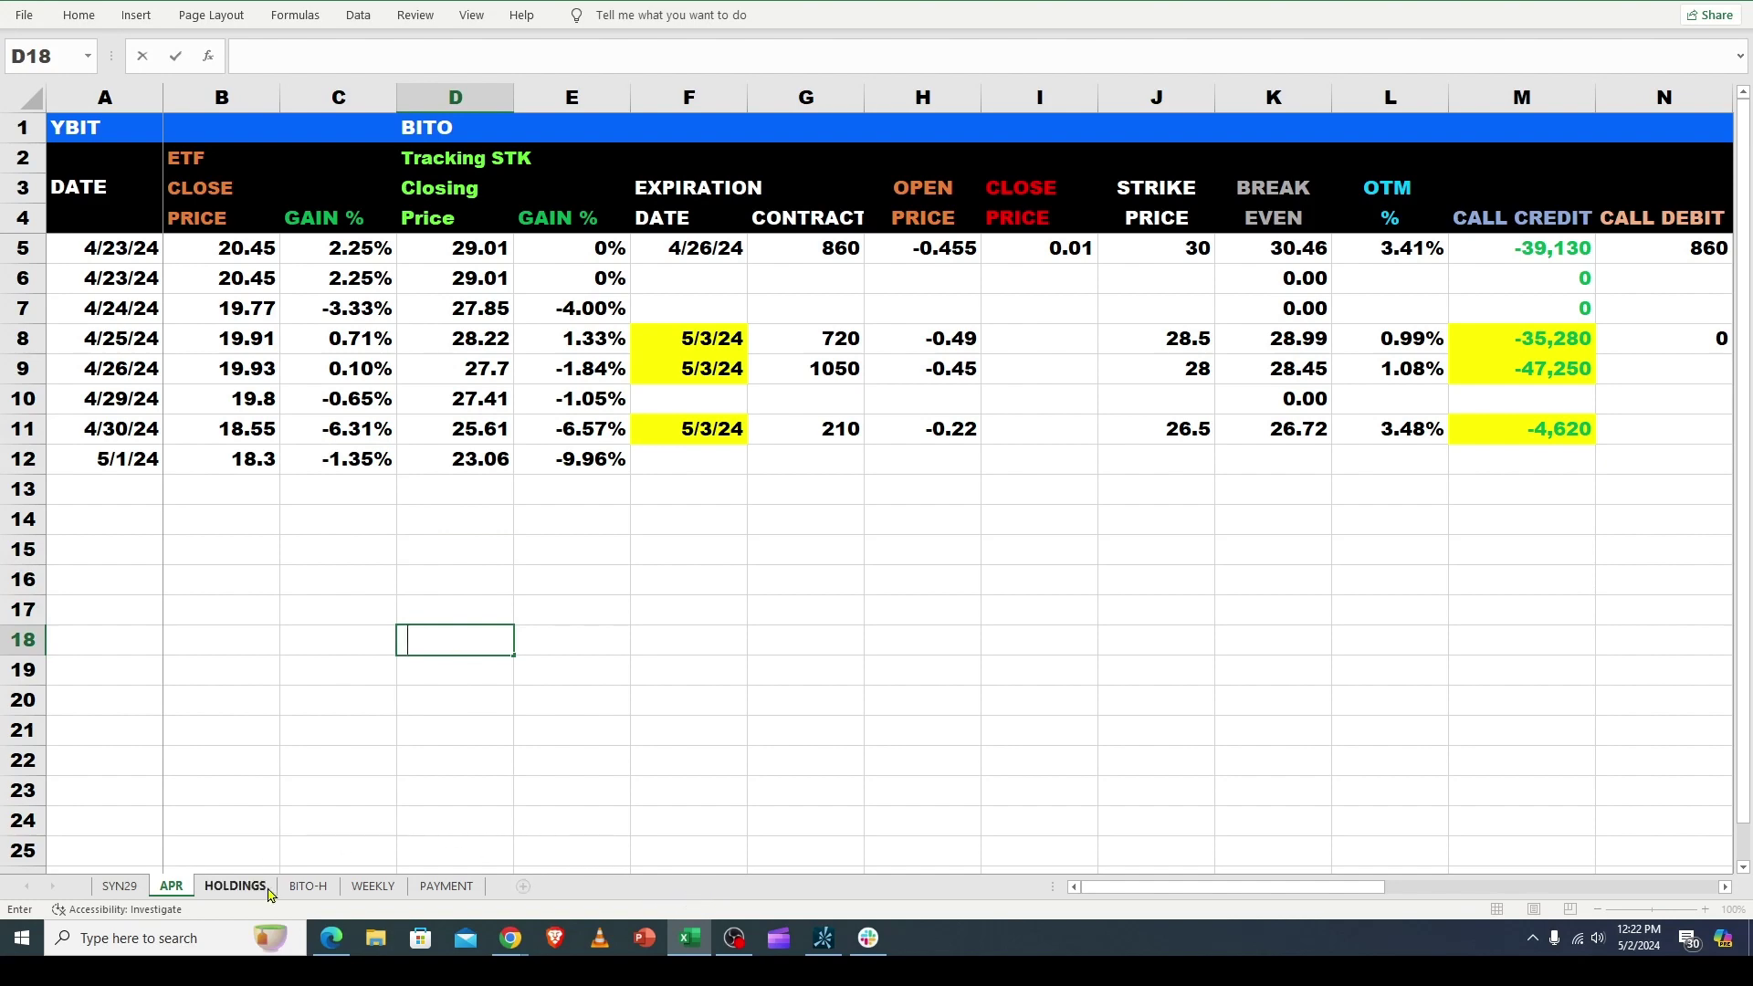
{"action": "left_click", "coordinate": [305, 887]}
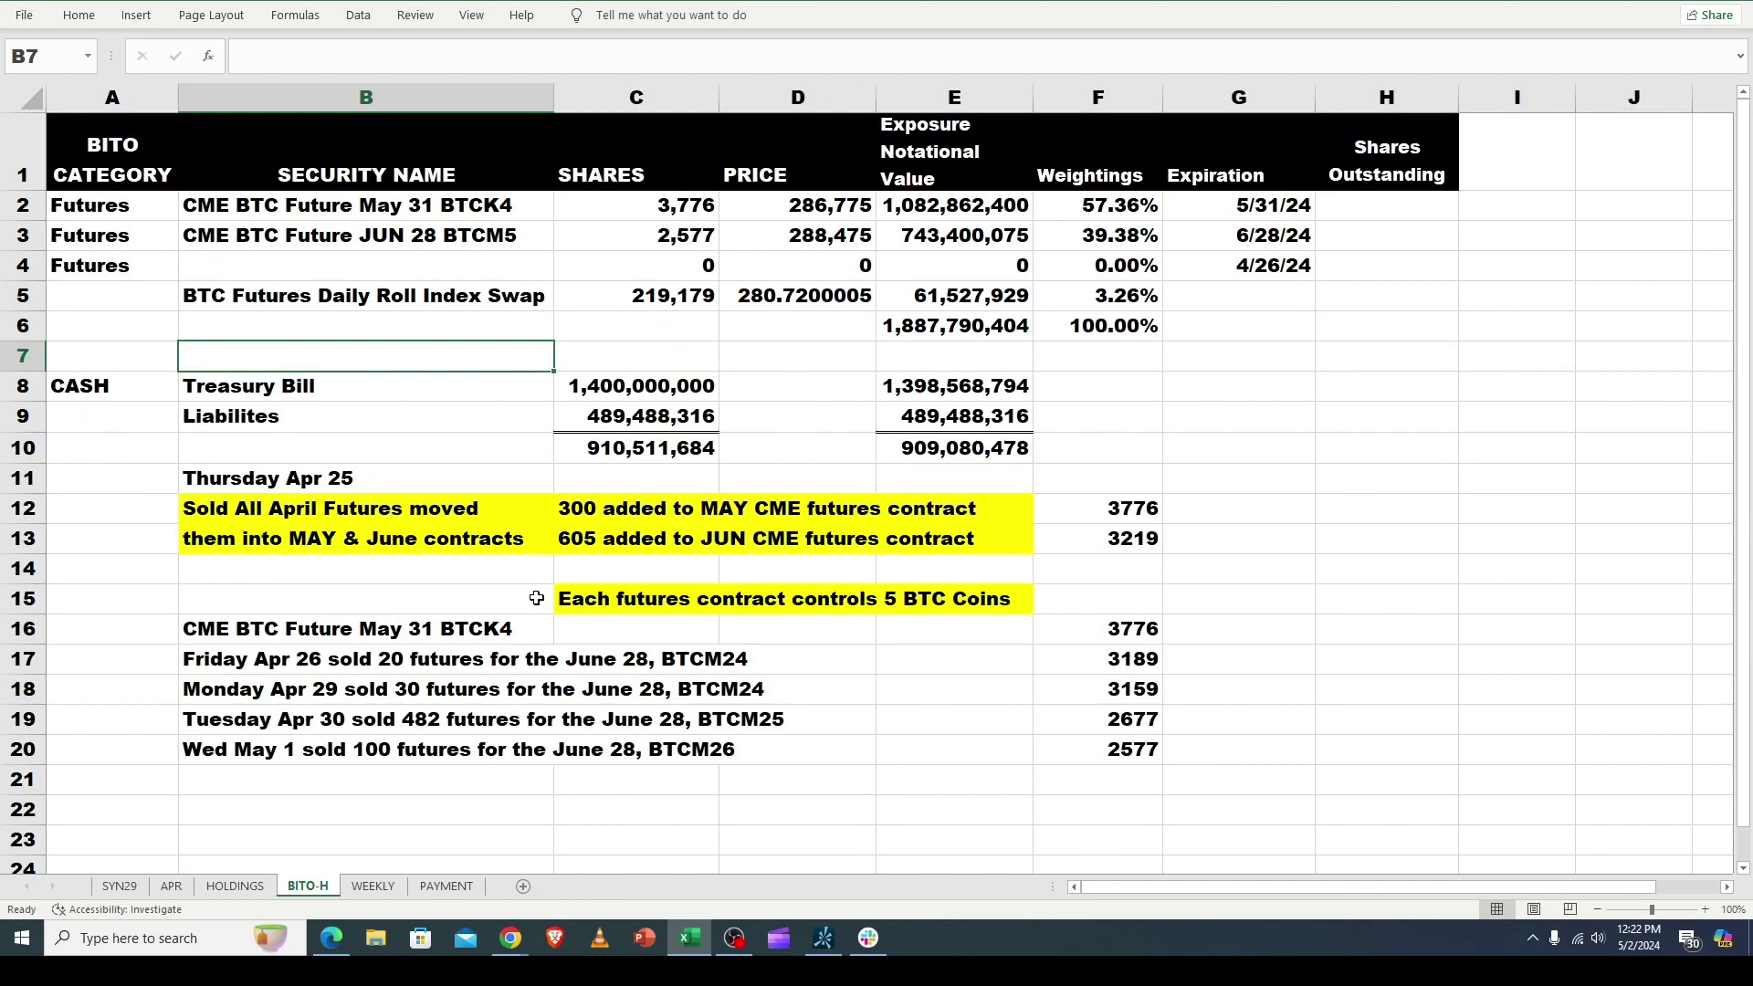
{"action": "left_click", "coordinate": [671, 228]}
{"action": "left_click", "coordinate": [1121, 746]}
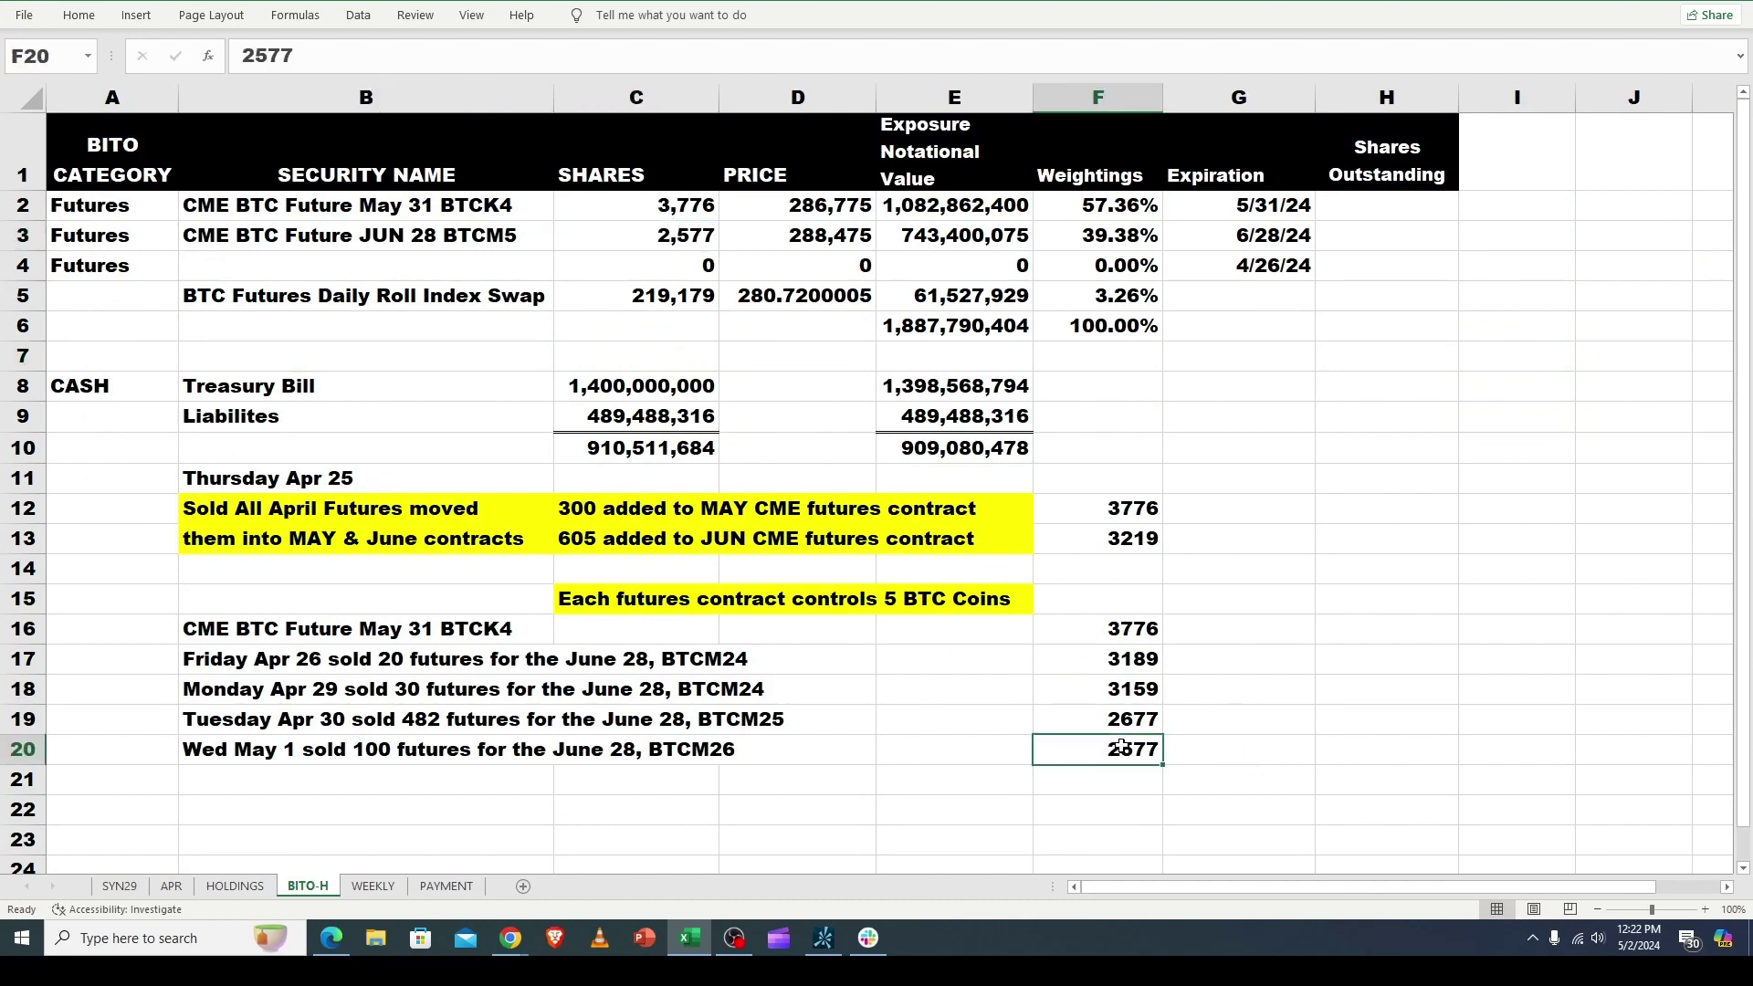
{"action": "left_click", "coordinate": [673, 235]}
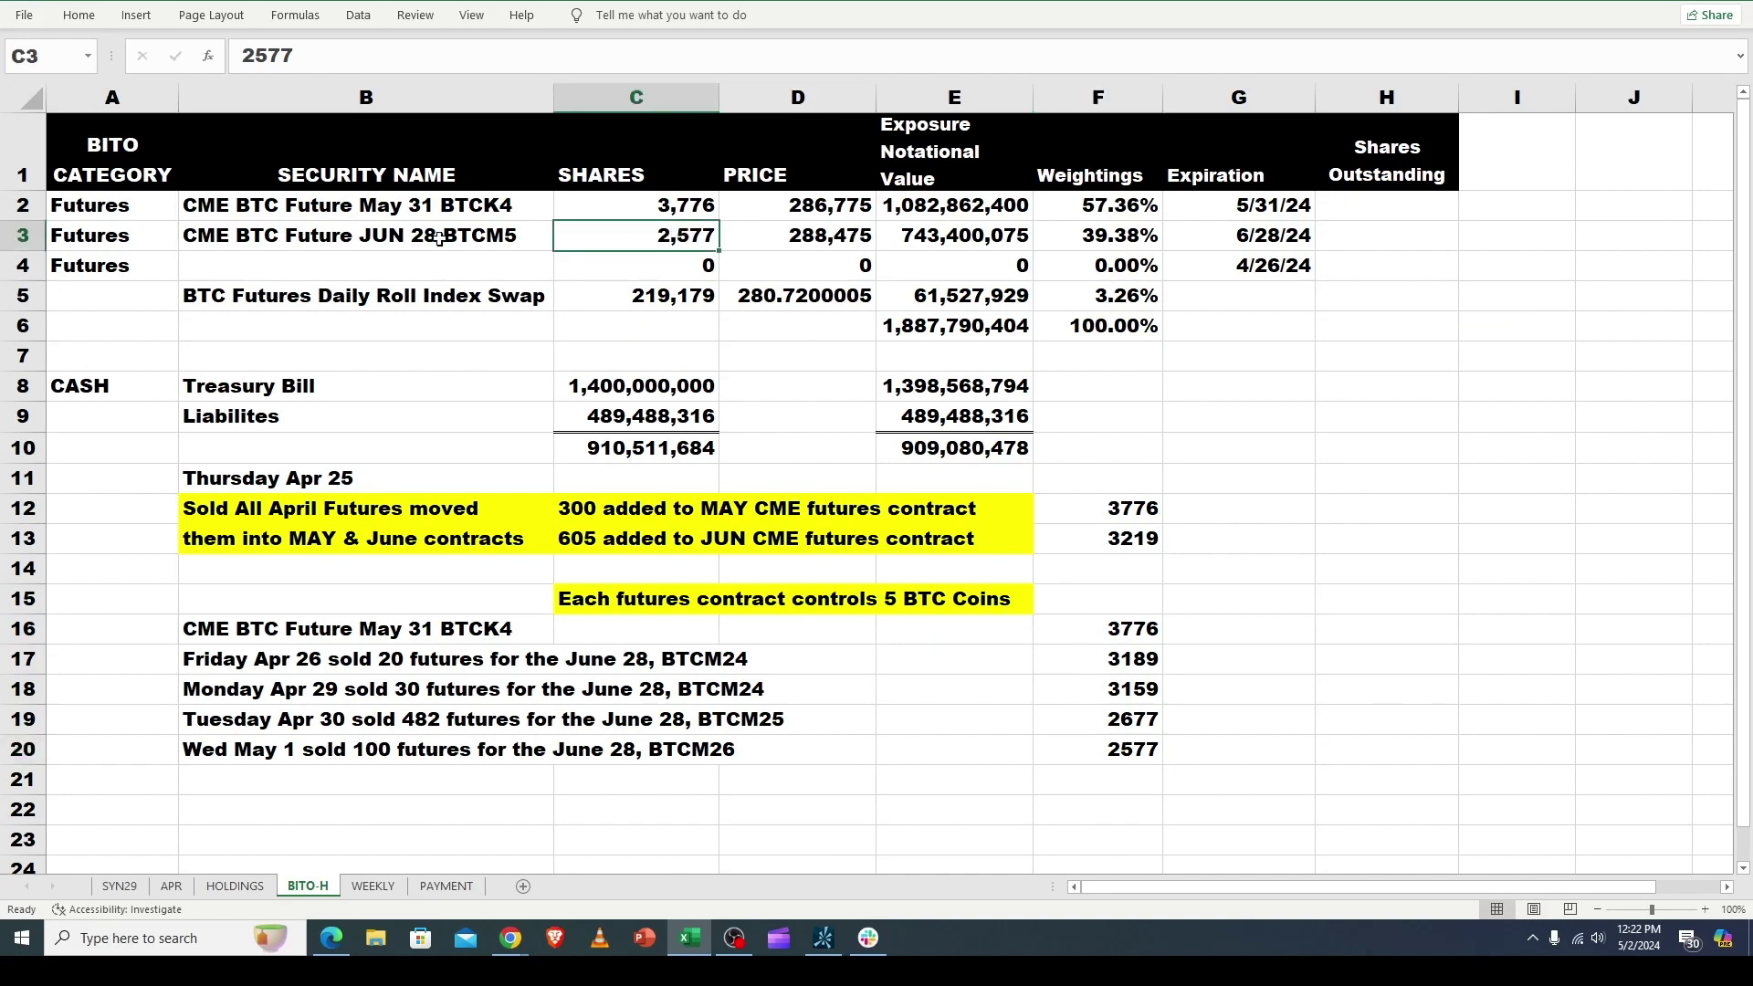
{"action": "left_click", "coordinate": [1125, 727]}
{"action": "left_click", "coordinate": [1119, 750]}
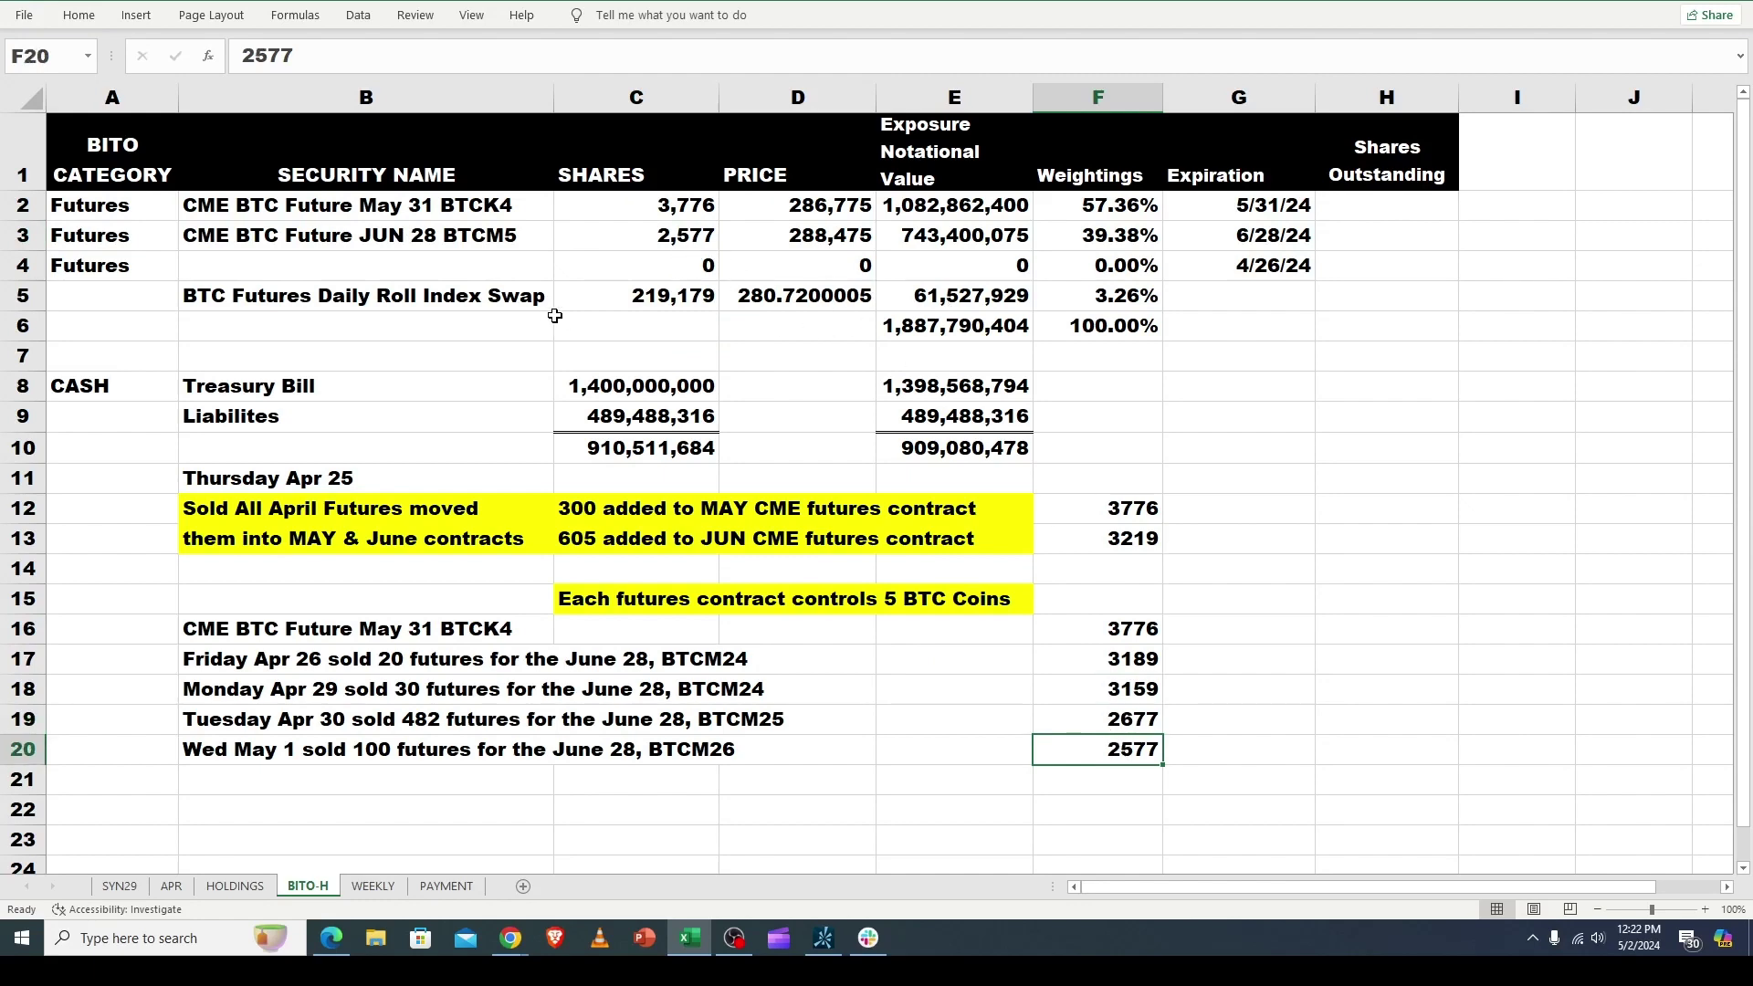
{"action": "key", "text": "alt+Tab"}
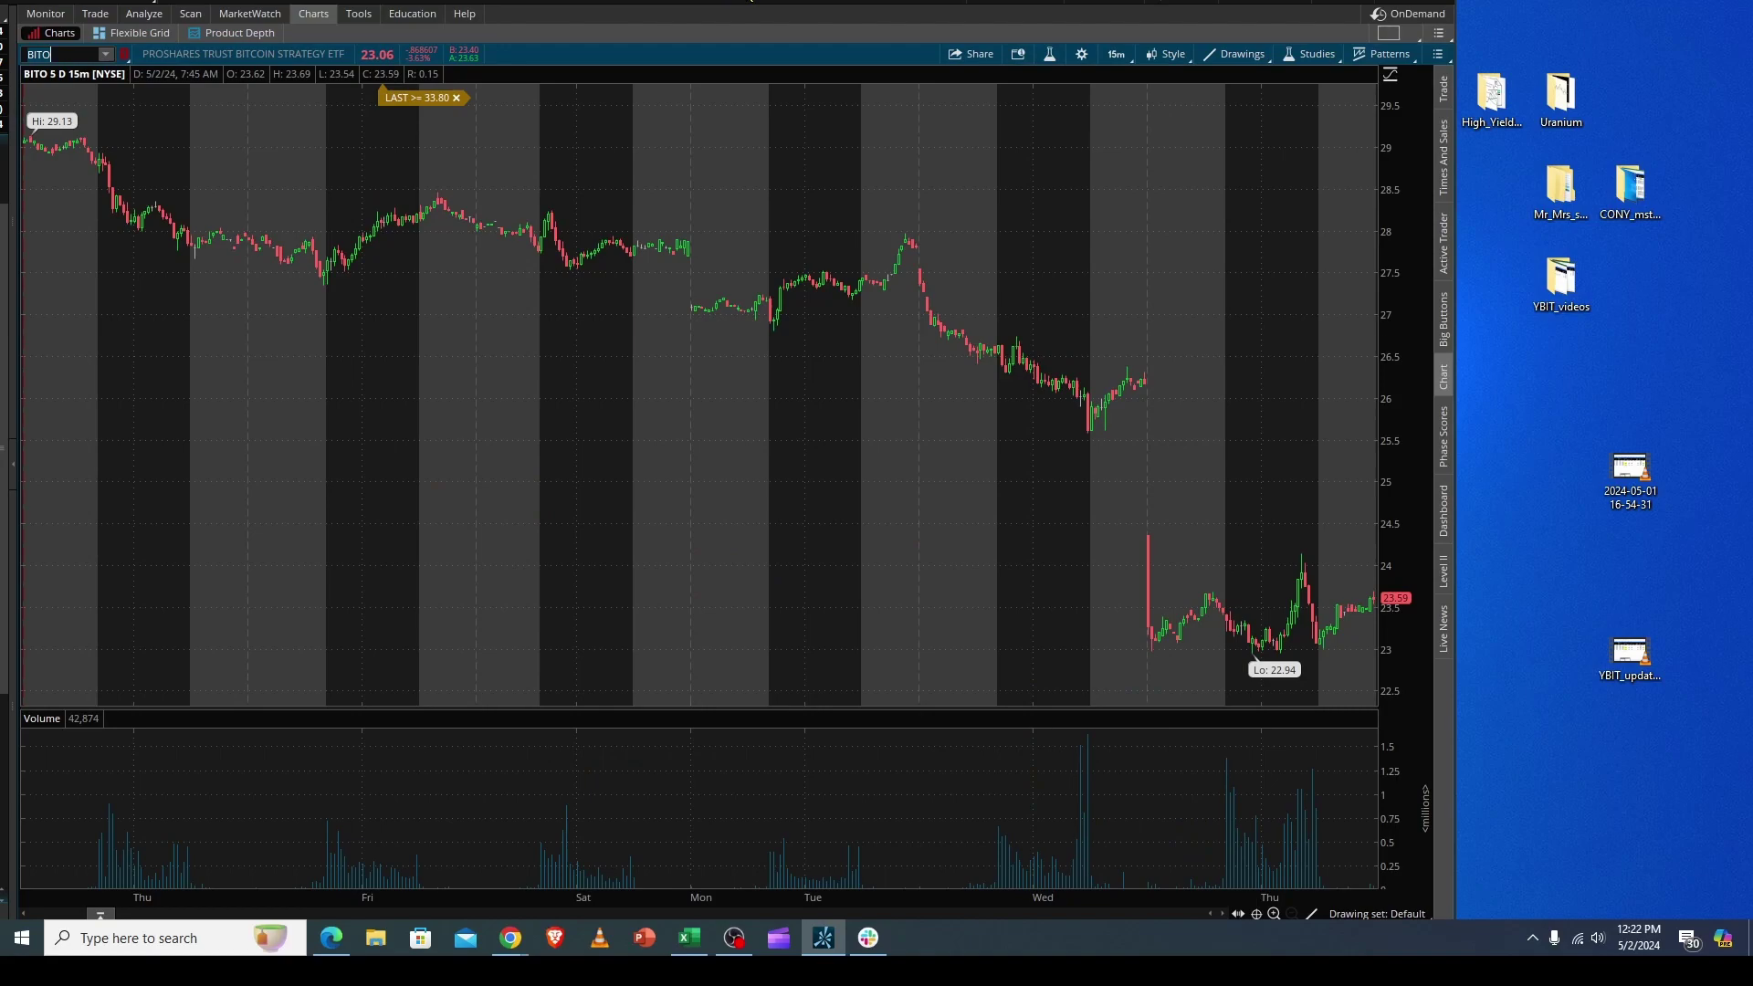
{"action": "left_click", "coordinate": [688, 939]}
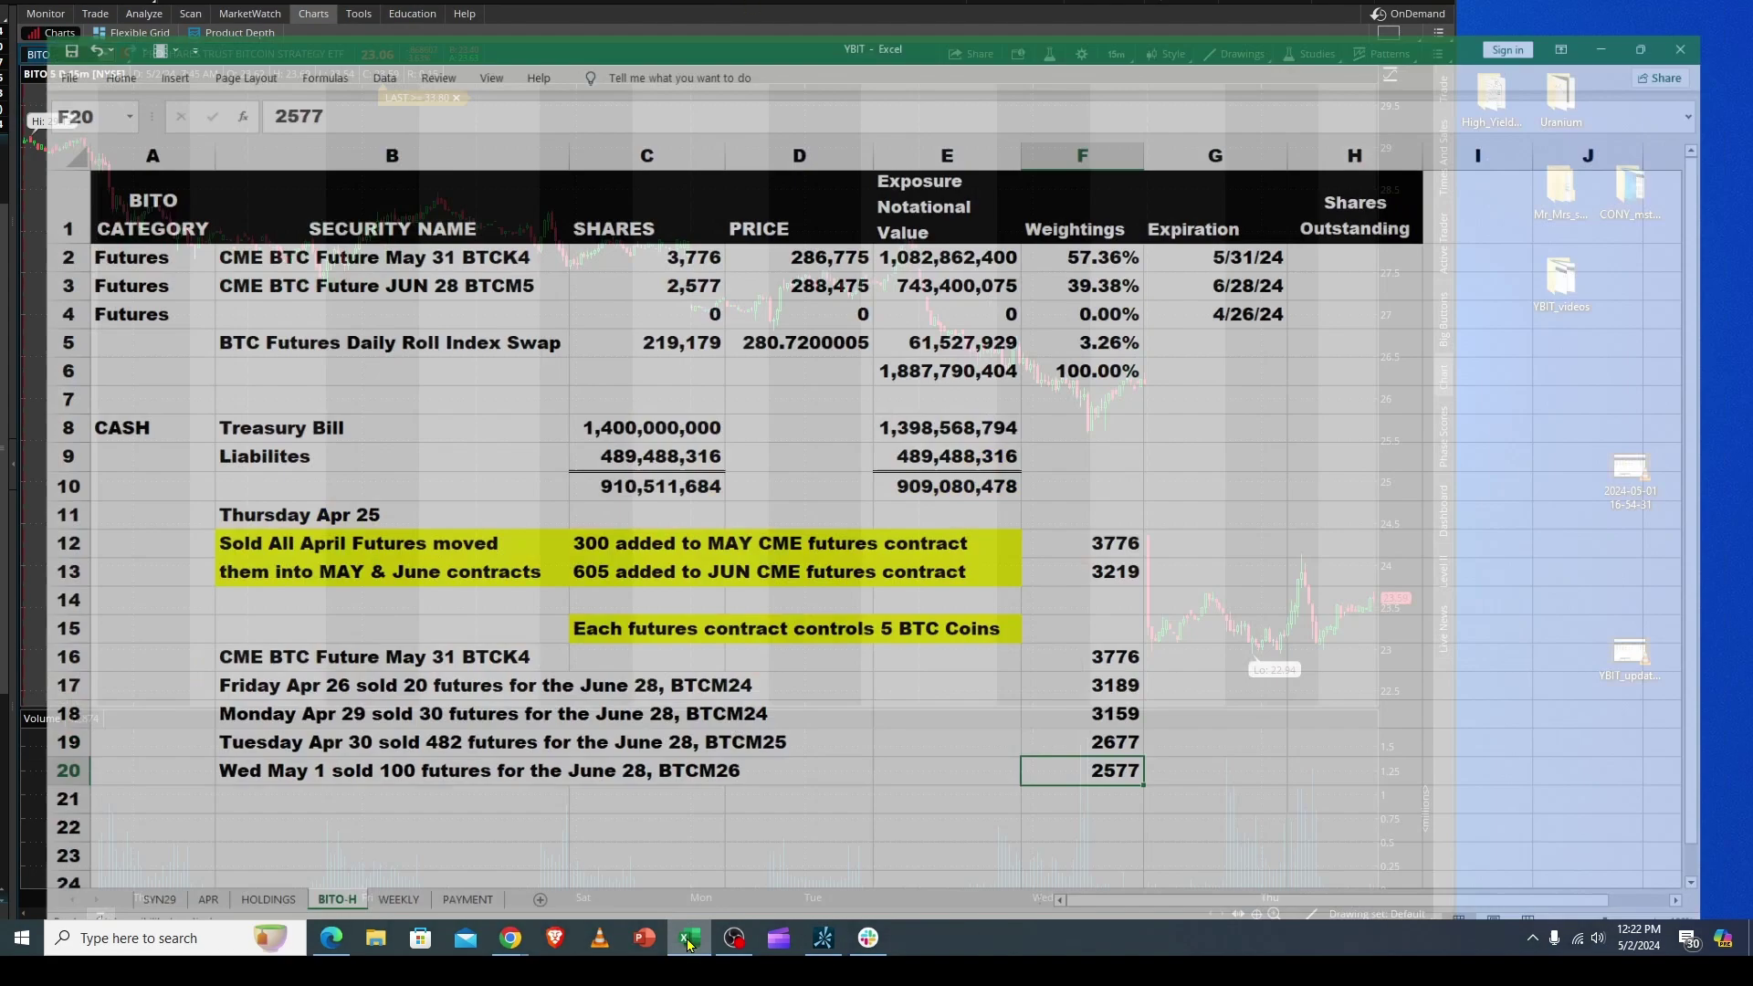
{"action": "left_click", "coordinate": [1279, 429]}
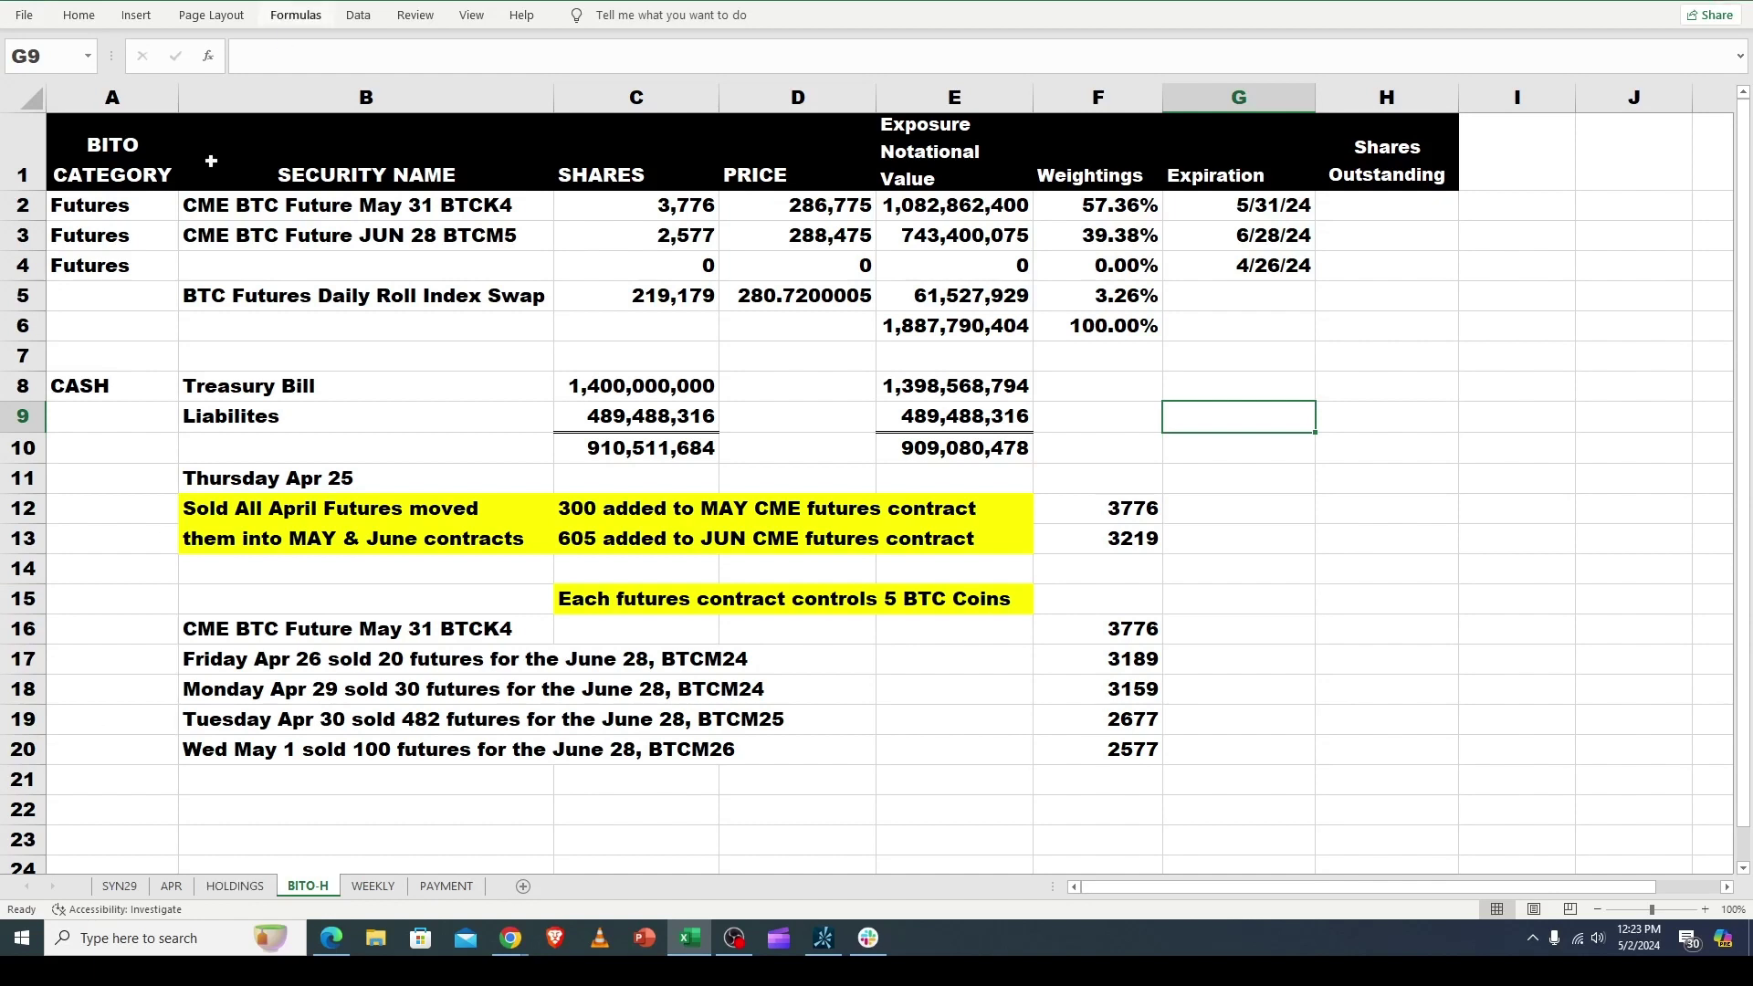
{"action": "left_click", "coordinate": [388, 418]}
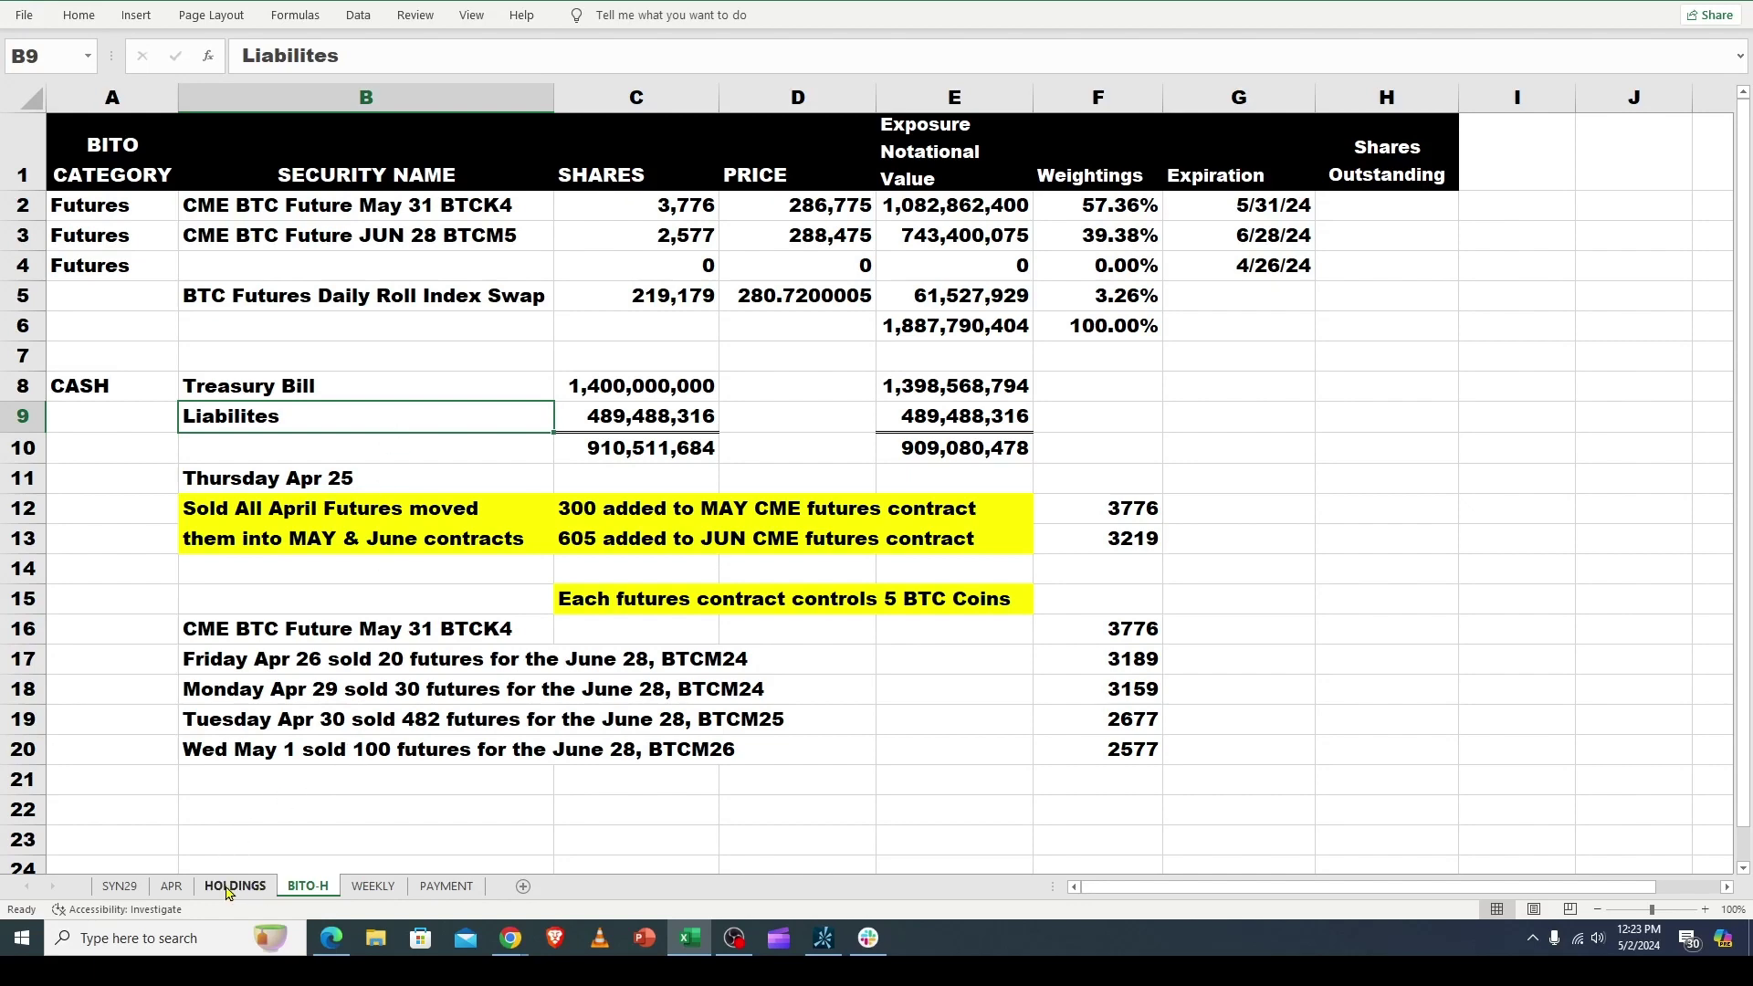
Fill Q11's 275,000 shares owned down into Q12 for the 5/1/24 row.
{"action": "left_click", "coordinate": [171, 886]}
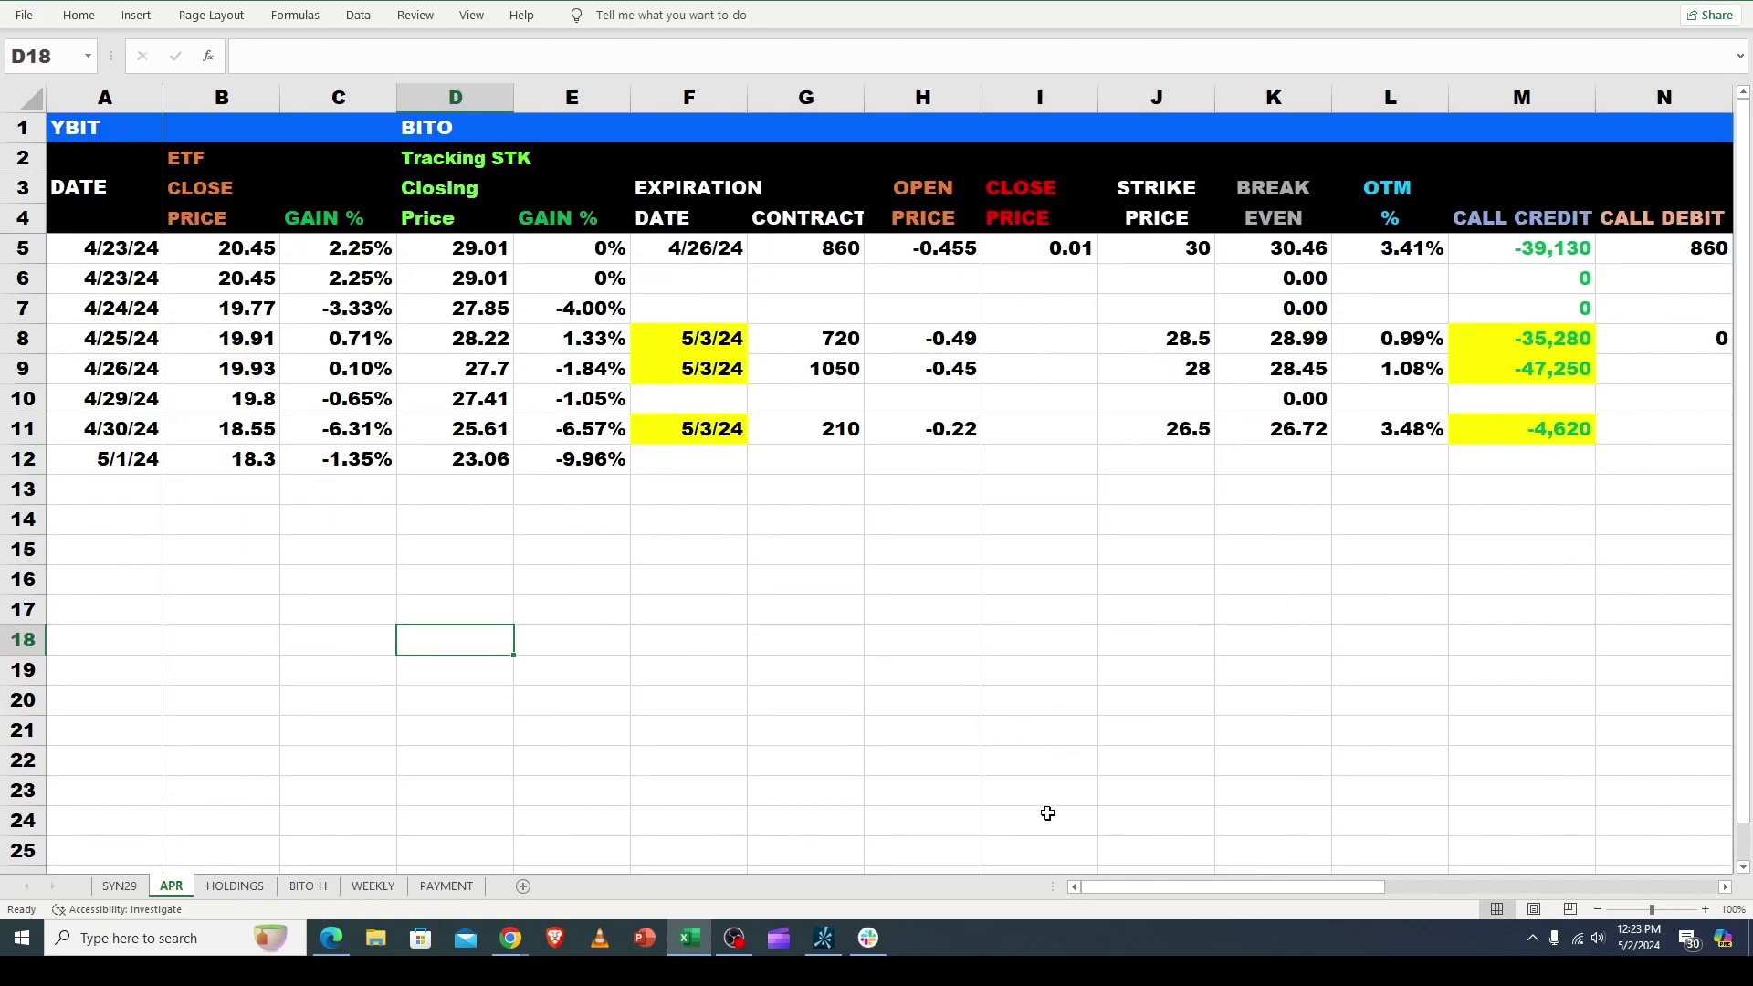
{"action": "left_click_drag", "start_coordinate": [1119, 890], "coordinate": [1398, 904]}
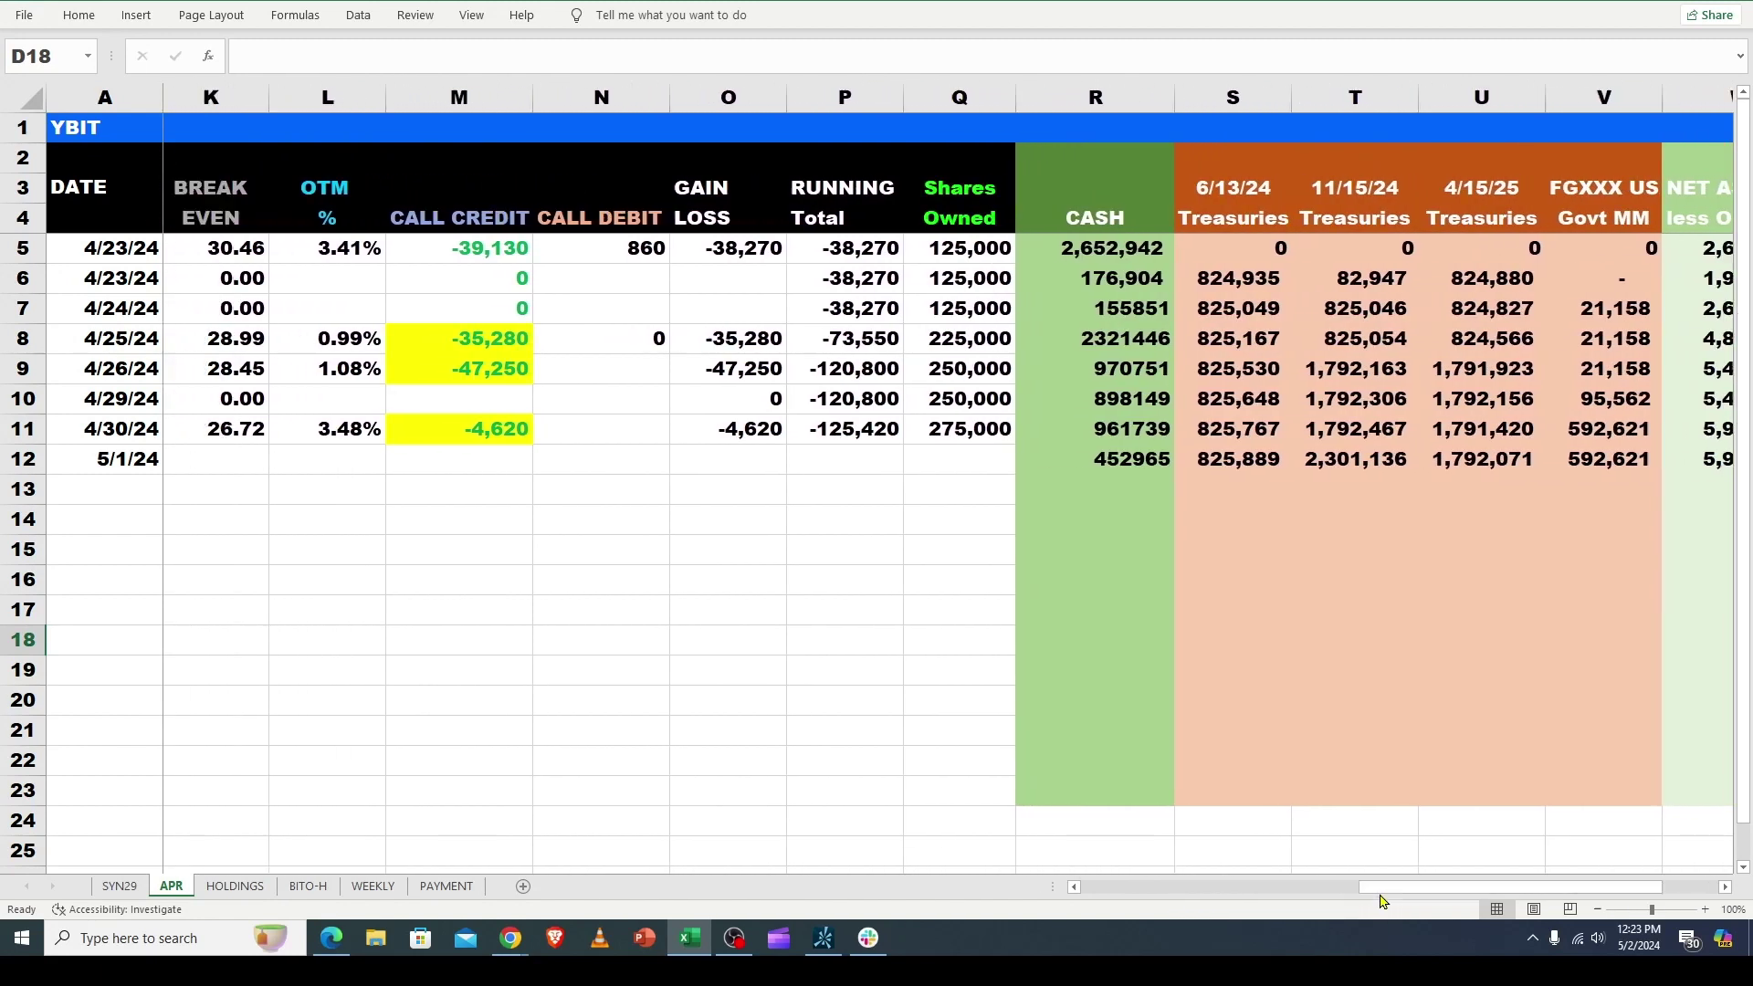
{"action": "left_click", "coordinate": [850, 429]}
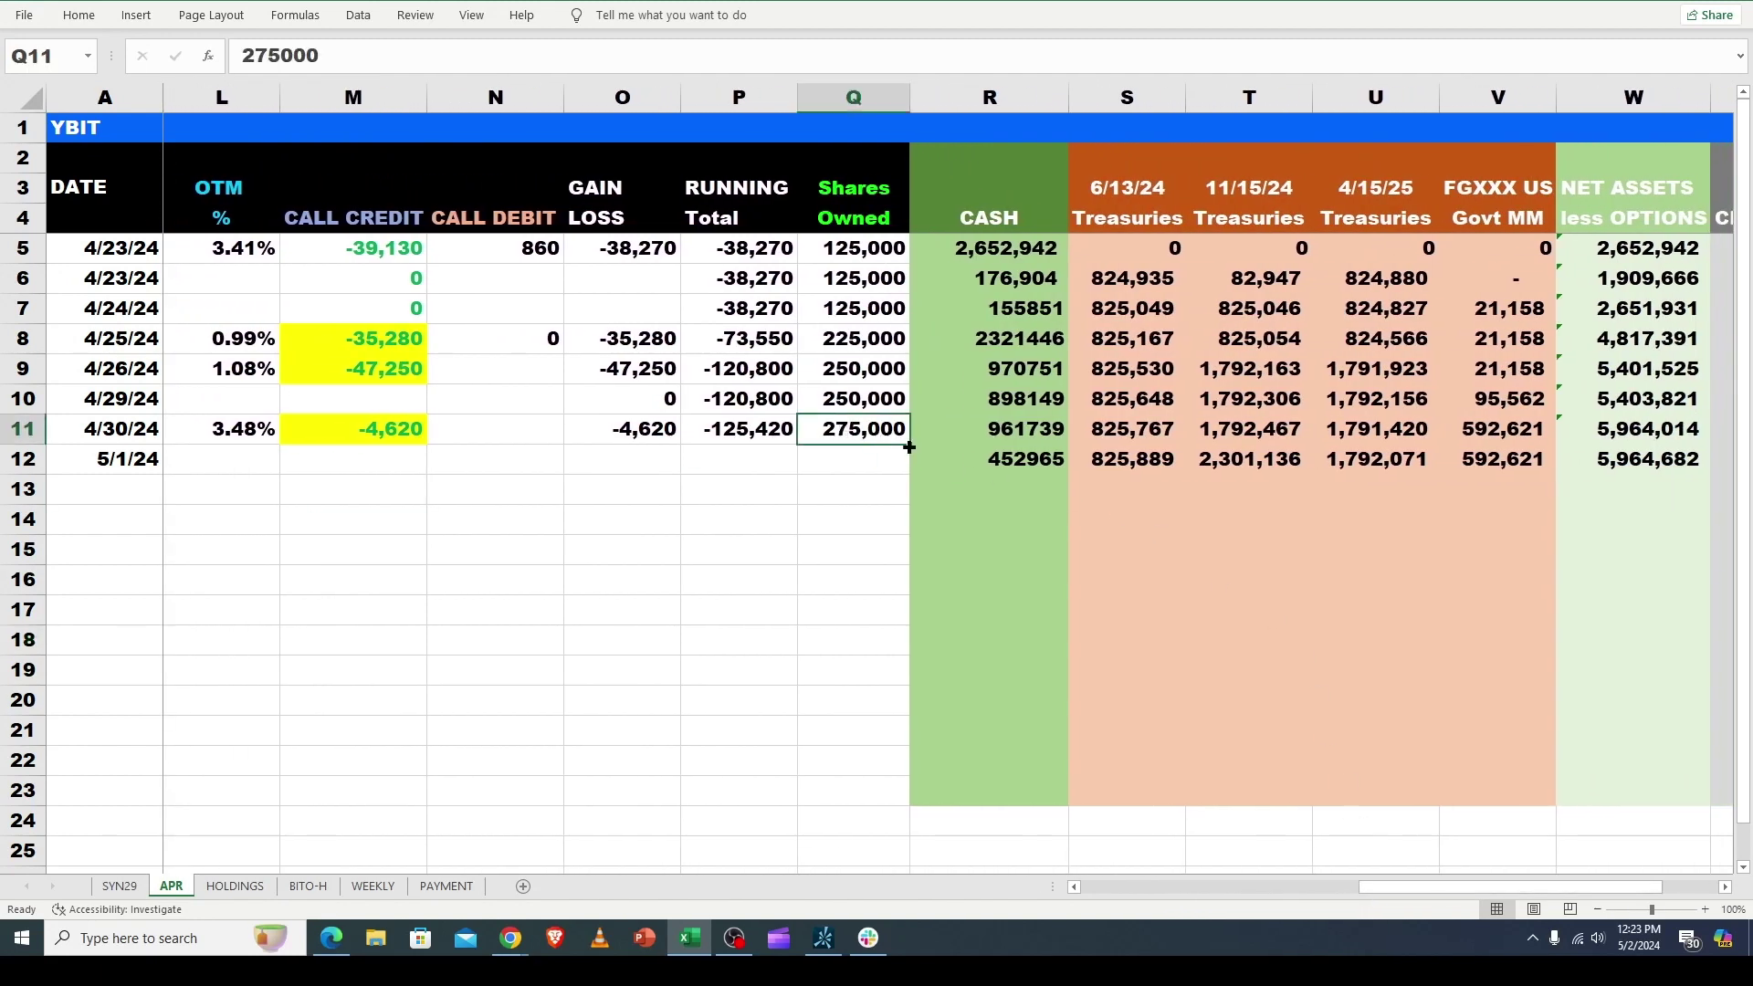
{"action": "left_click_drag", "start_coordinate": [908, 444], "coordinate": [902, 474]}
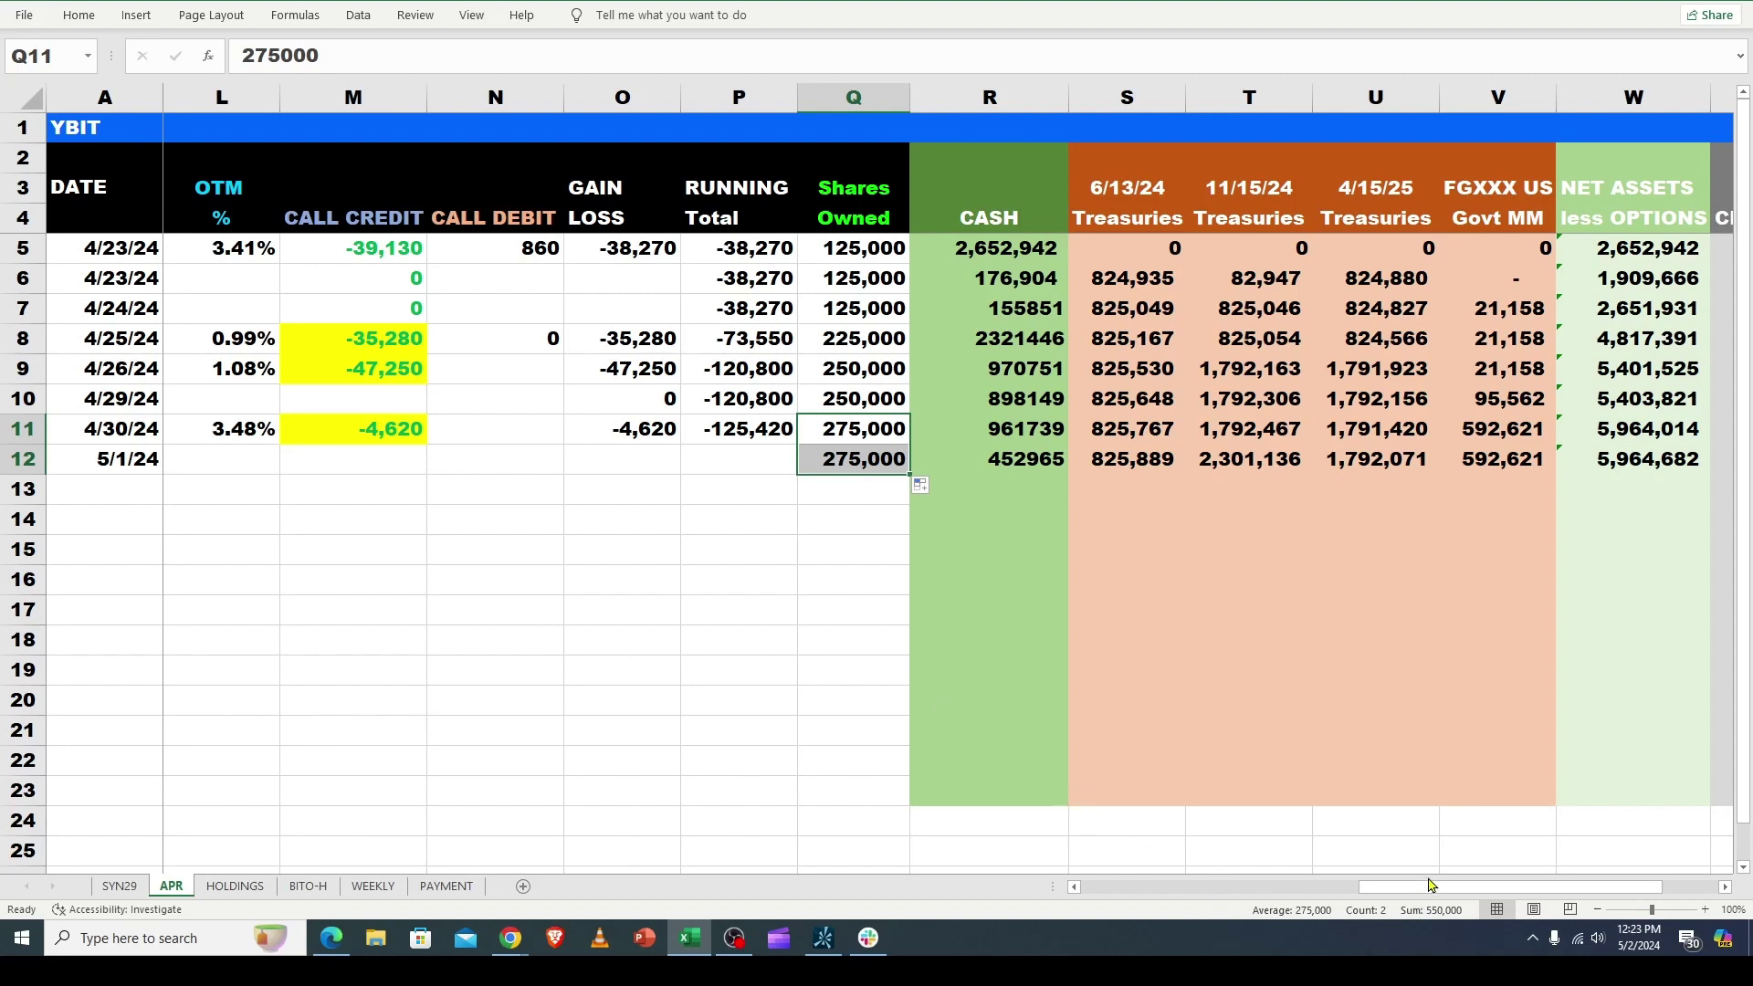
{"action": "left_click_drag", "start_coordinate": [1433, 887], "coordinate": [1488, 899]}
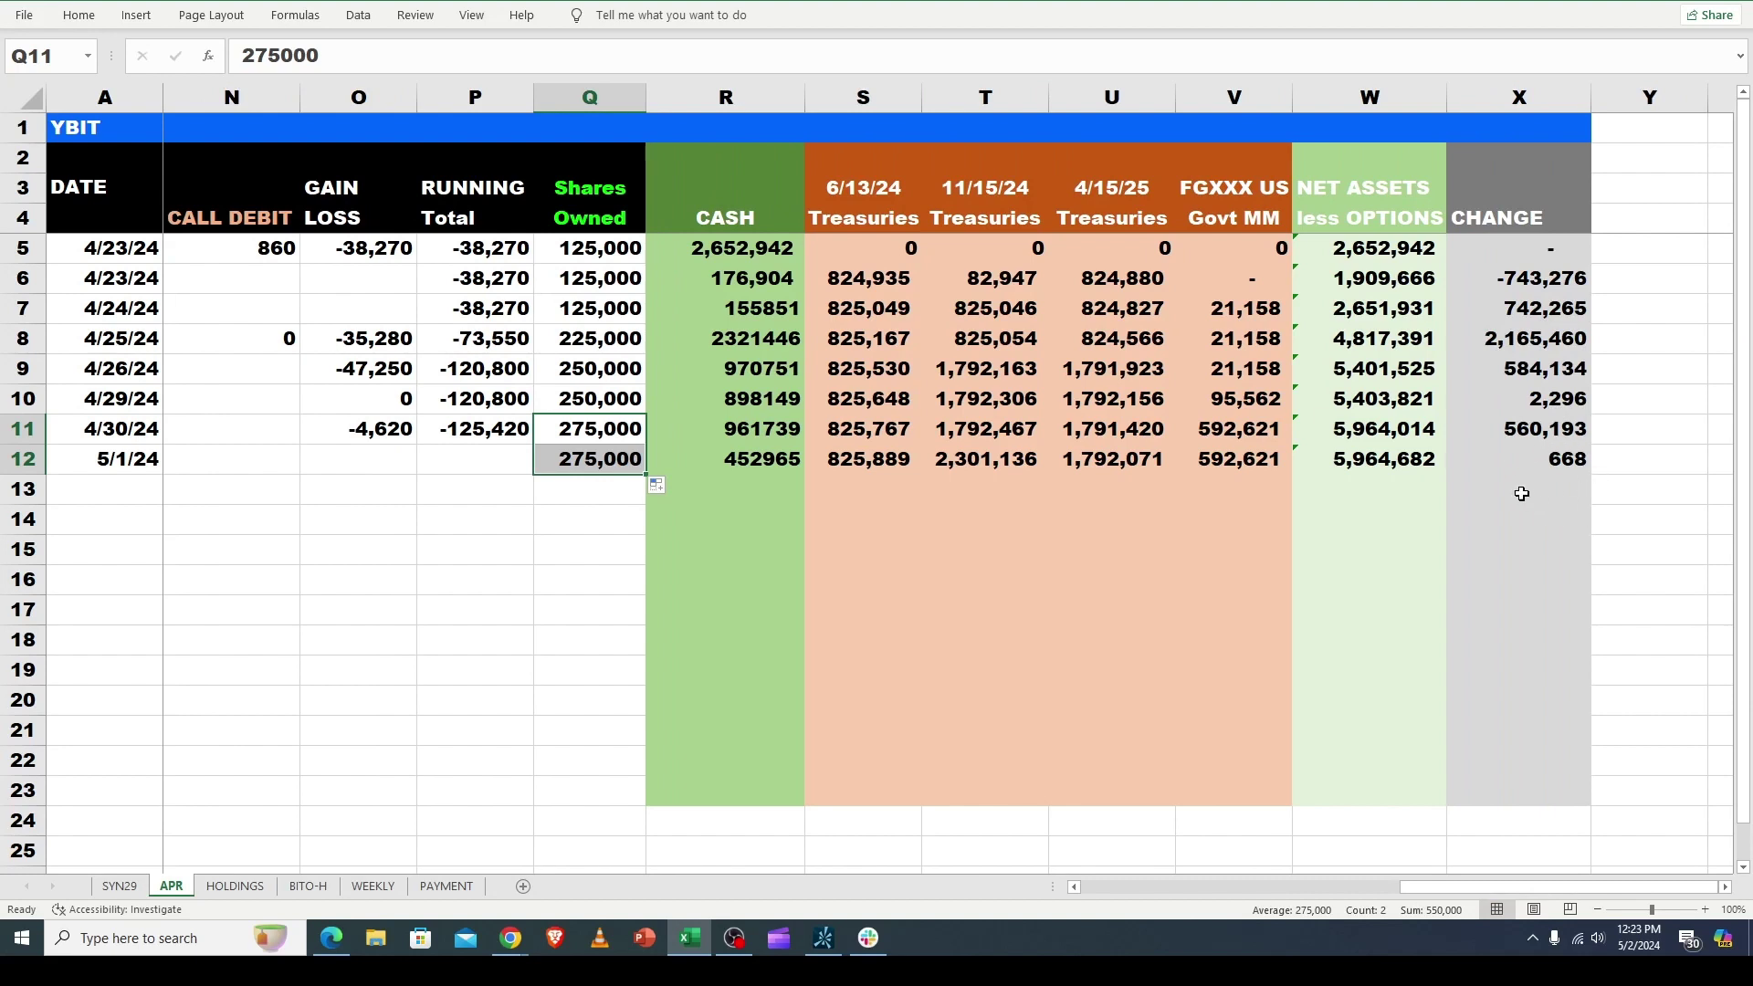
{"action": "left_click", "coordinate": [1570, 462]}
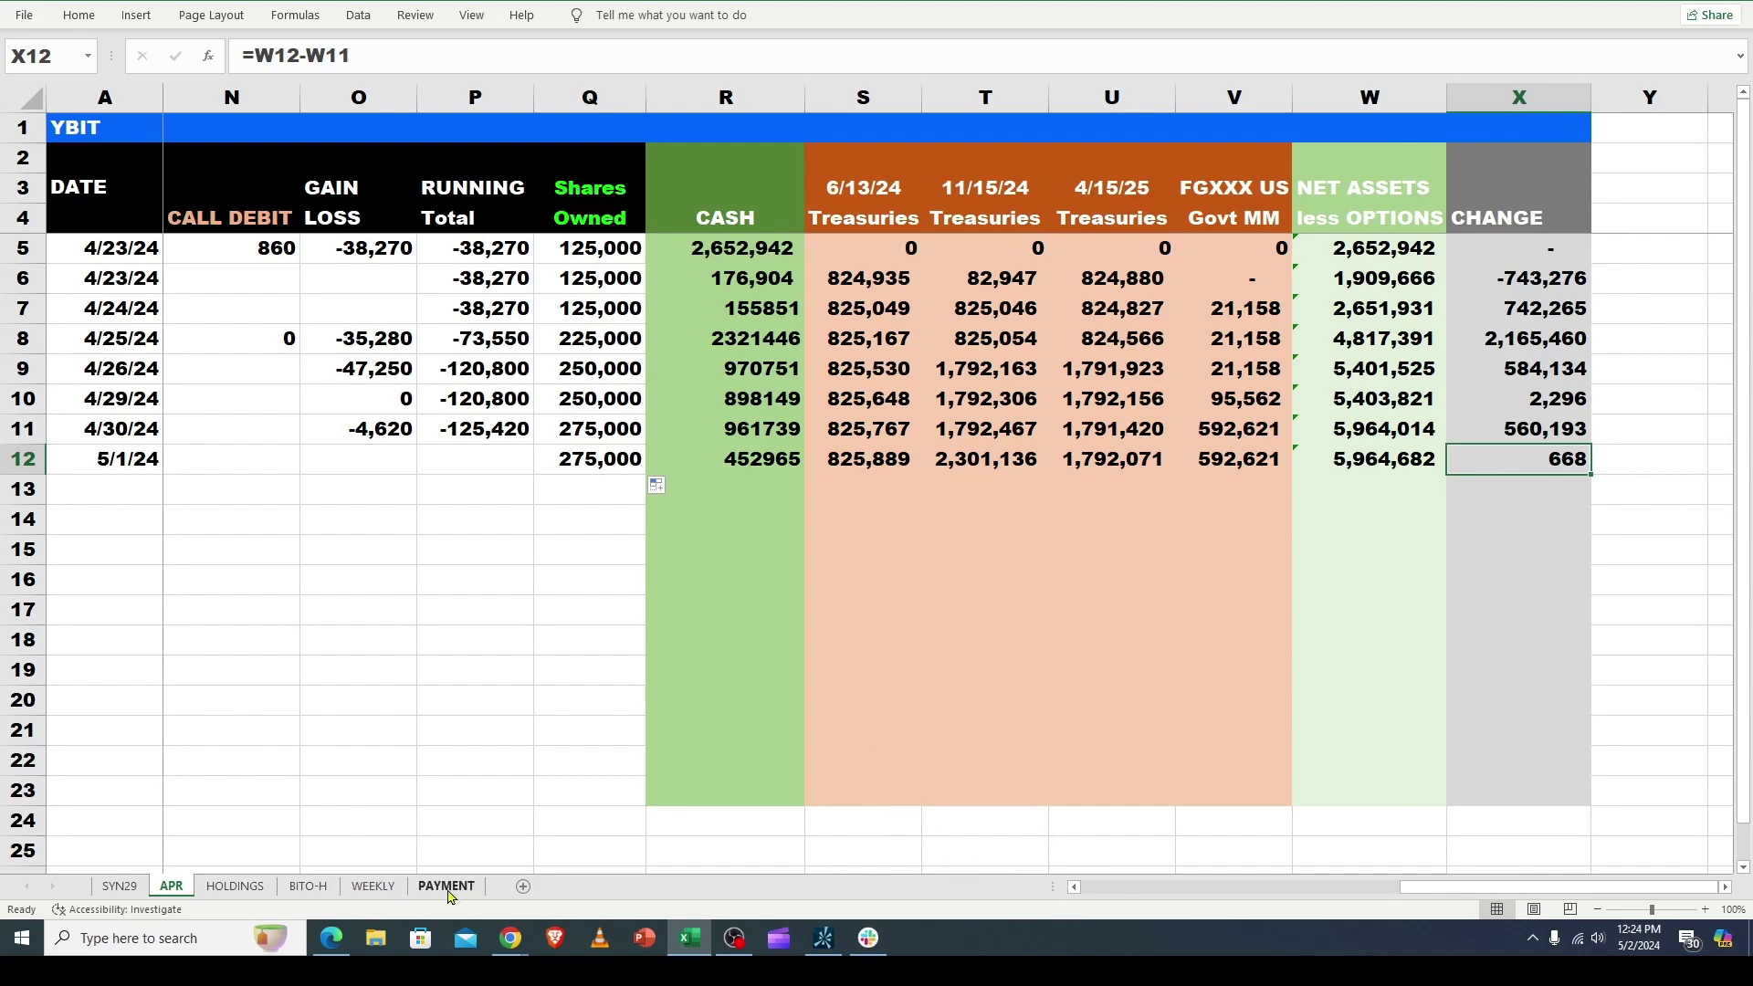
{"action": "left_click", "coordinate": [243, 892]}
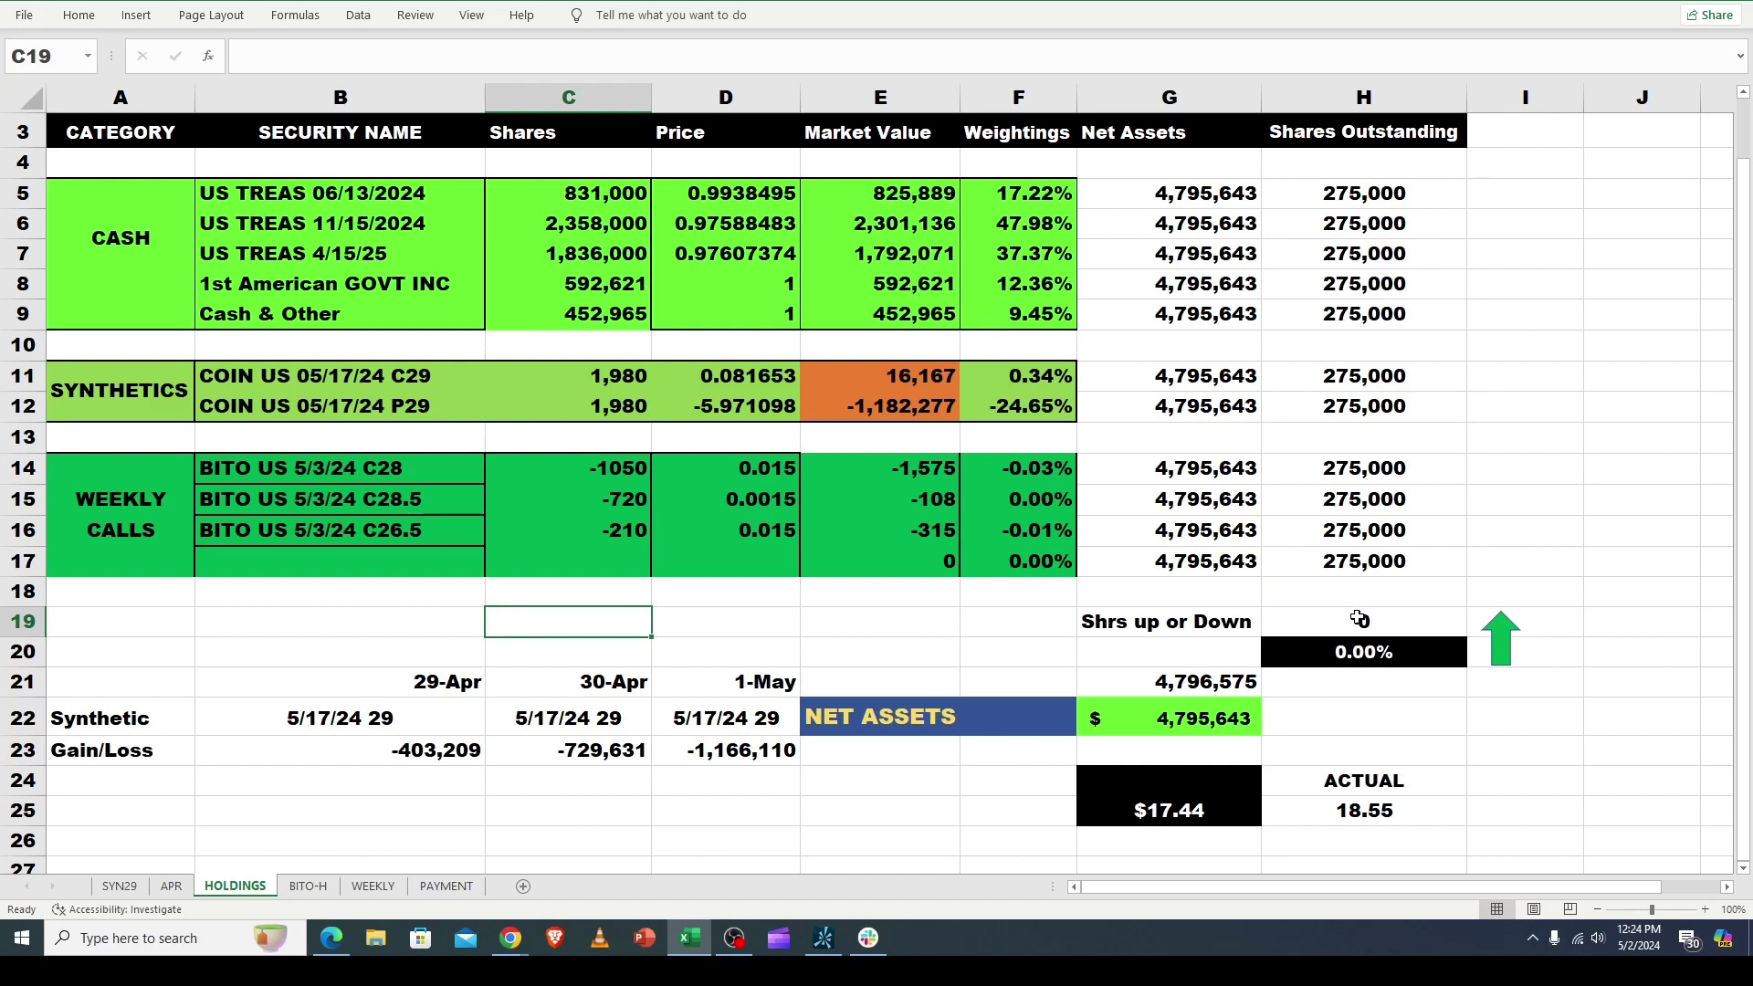
{"action": "left_click", "coordinate": [1183, 810]}
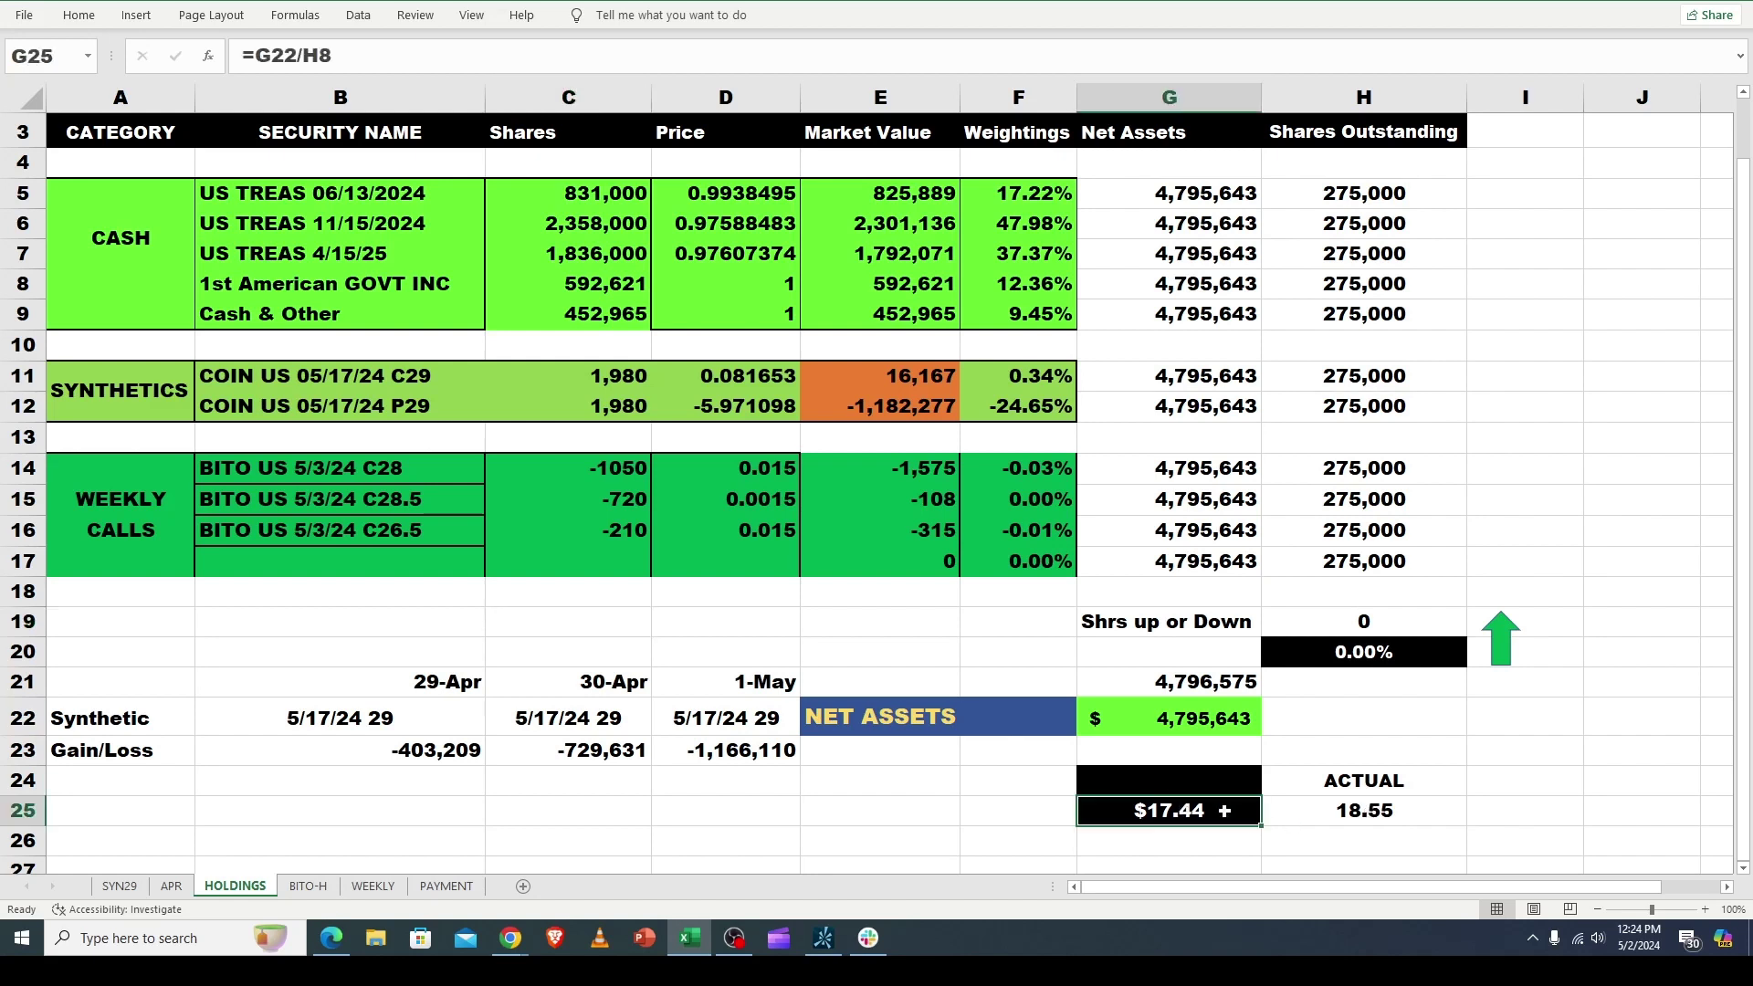
{"action": "left_click", "coordinate": [1362, 811]}
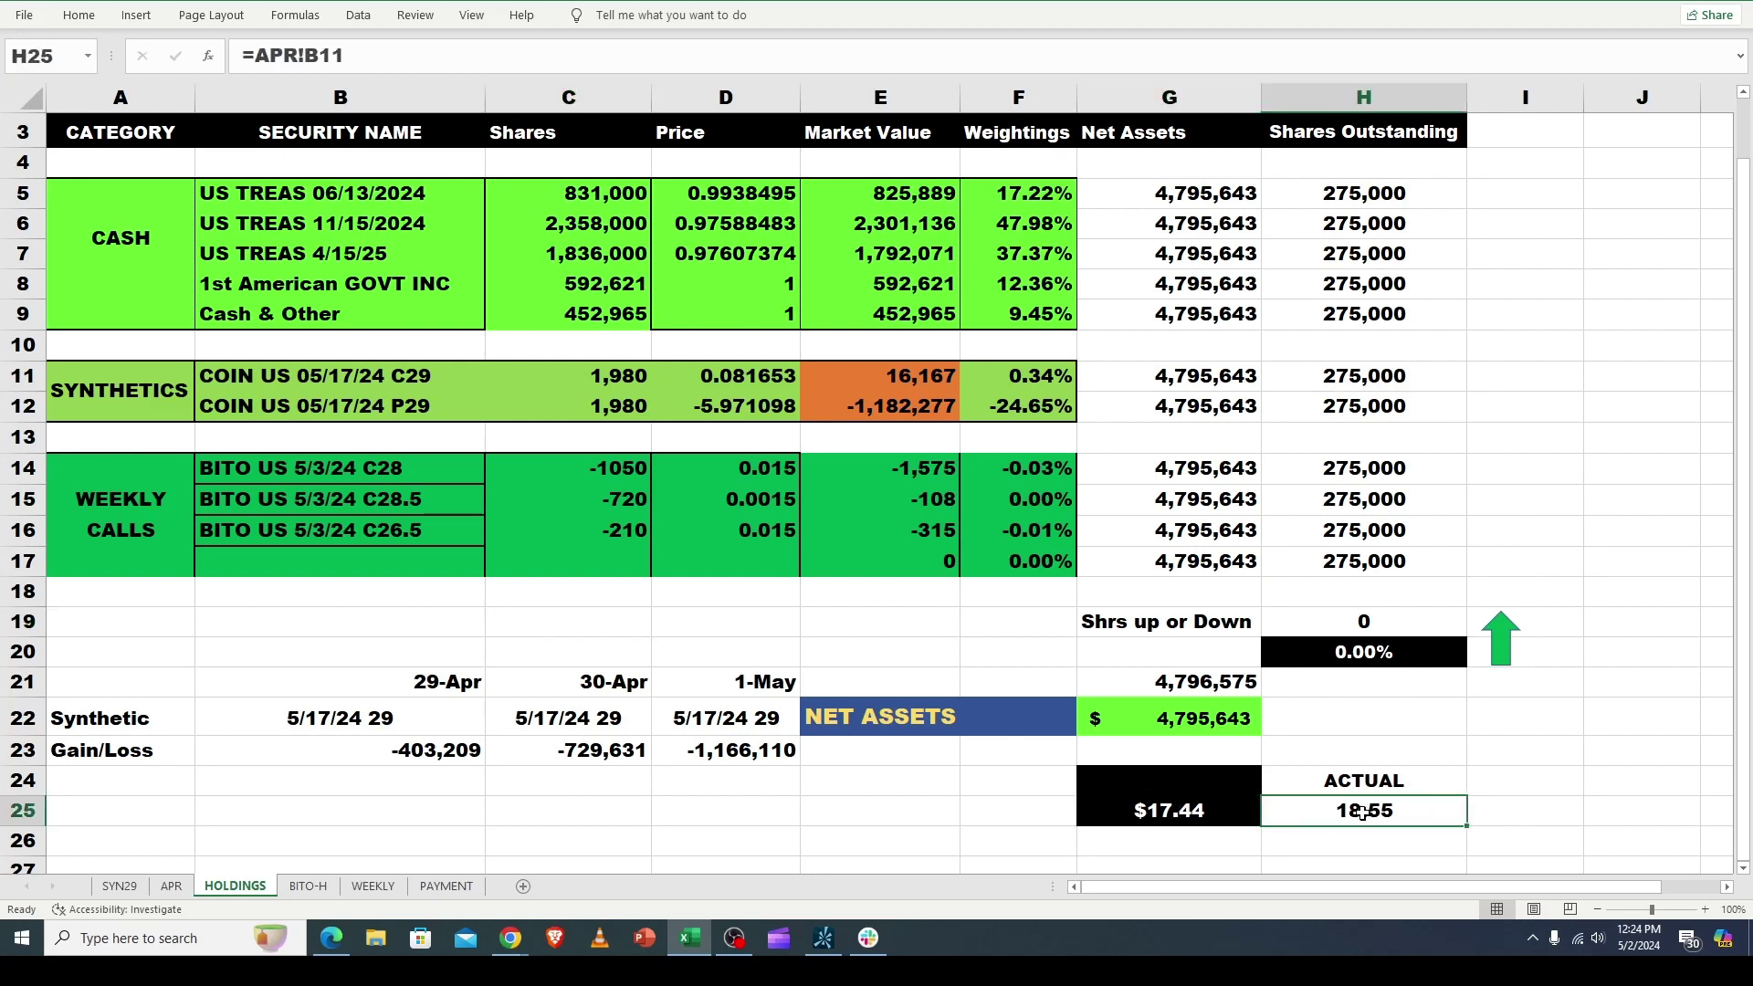
{"action": "left_click", "coordinate": [173, 887]}
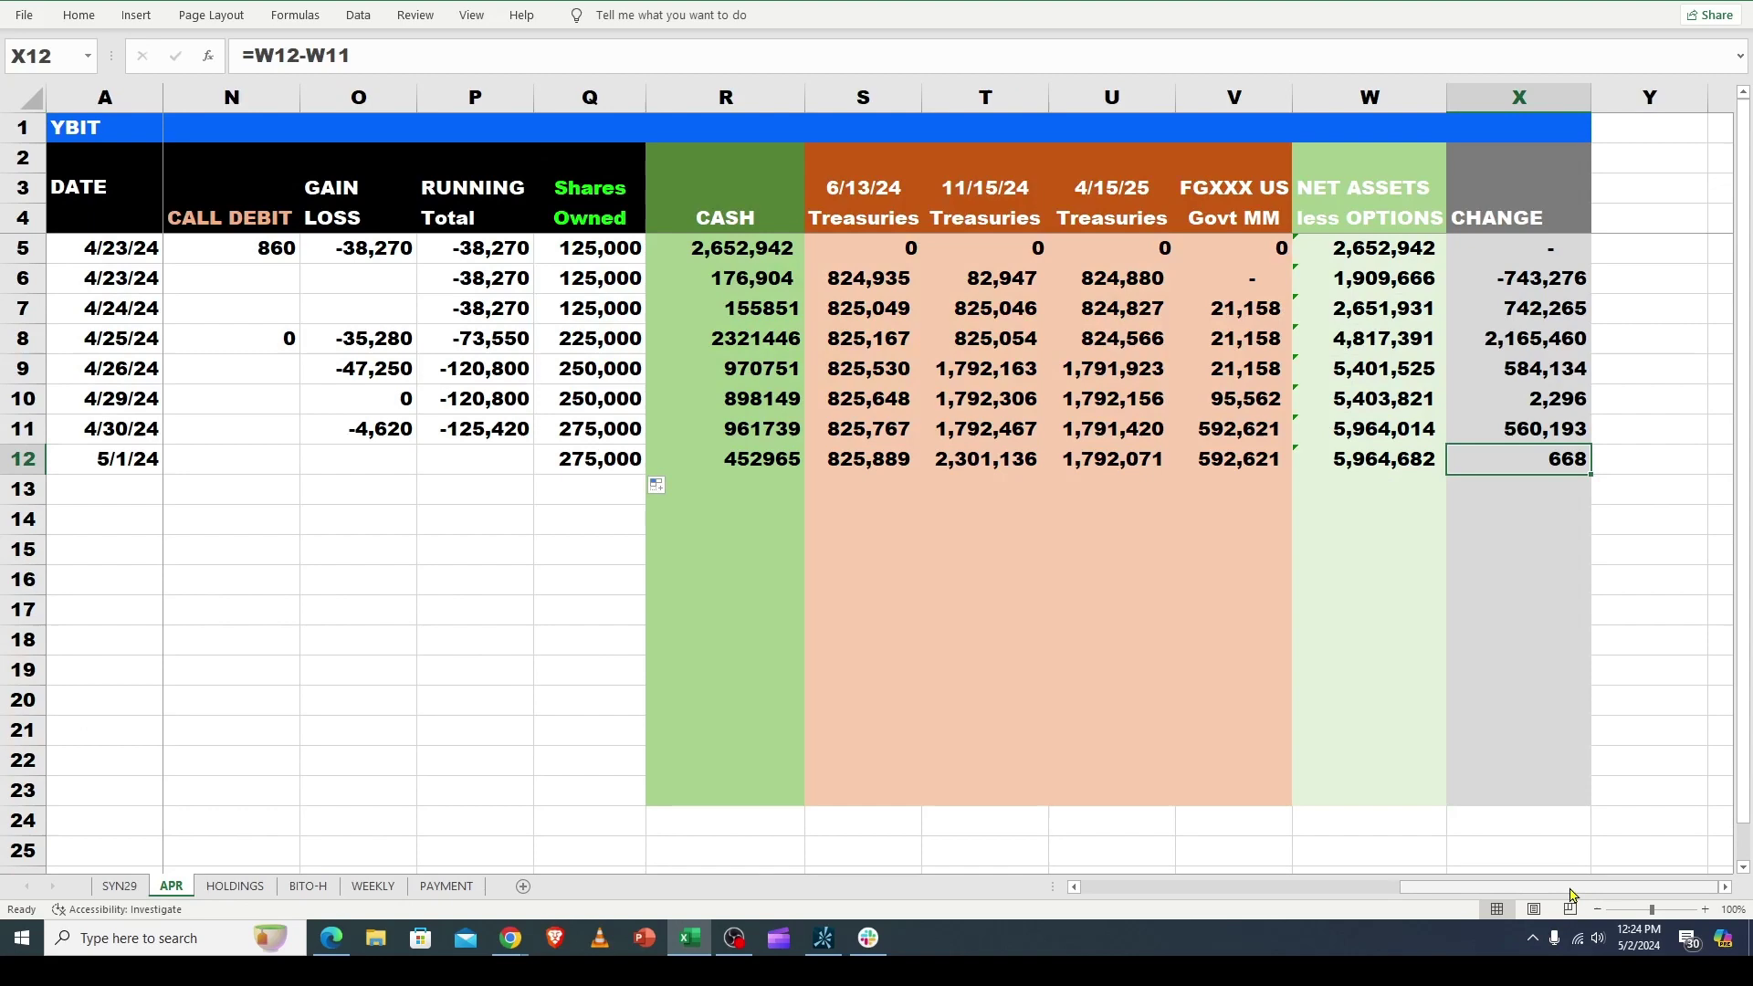
Check APR's 5/1/24 close, then change HOLDINGS H25 from =APR!B11 to =APR!B12.
{"action": "scroll", "coordinate": [1569, 867], "scroll_direction": "left", "scroll_amount": 6}
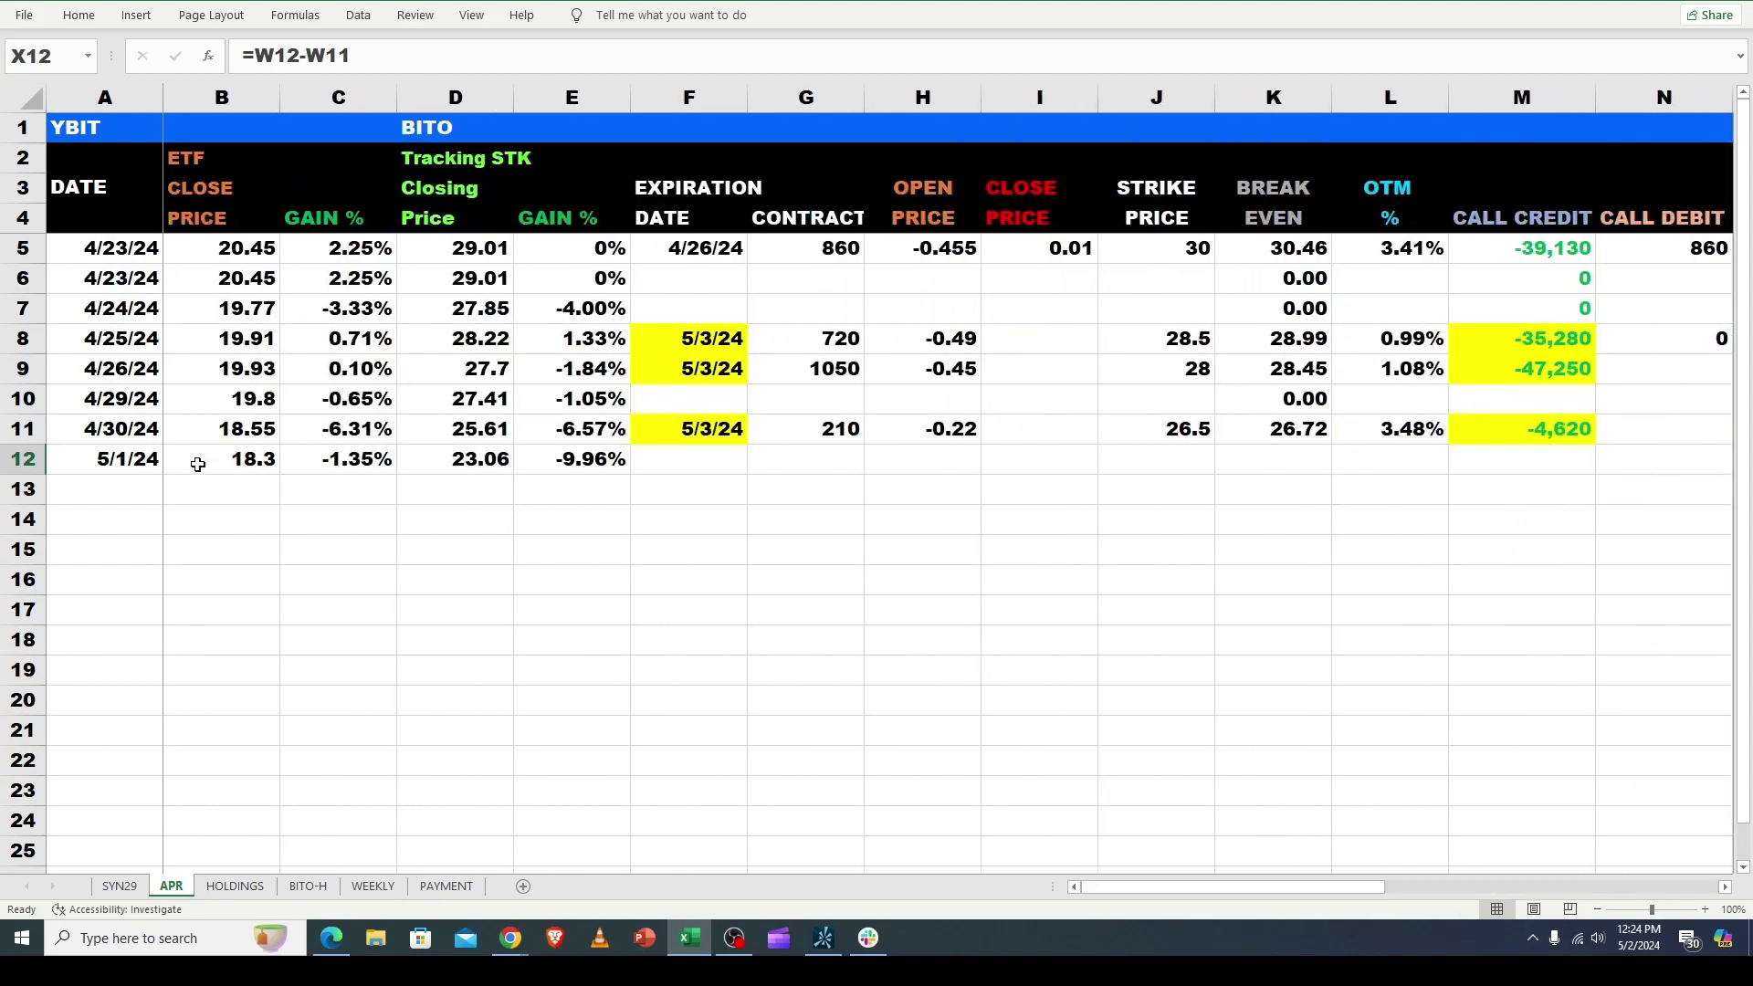
{"action": "left_click", "coordinate": [343, 463]}
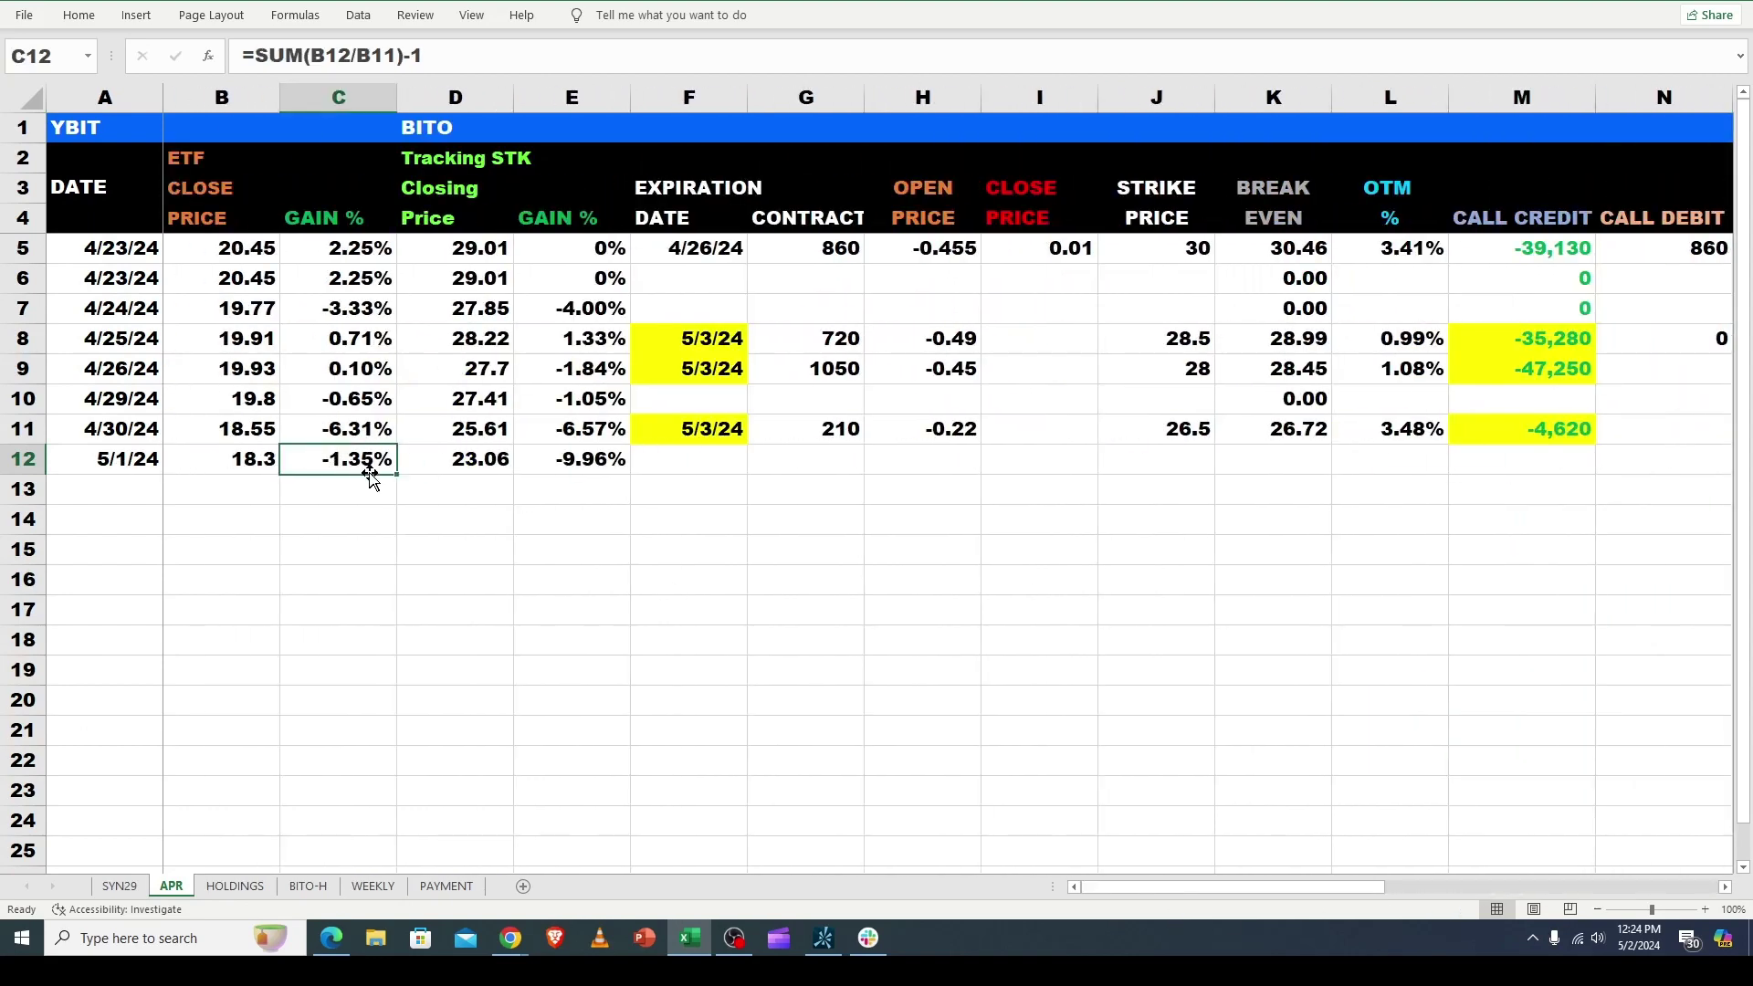
{"action": "left_click", "coordinate": [253, 461]}
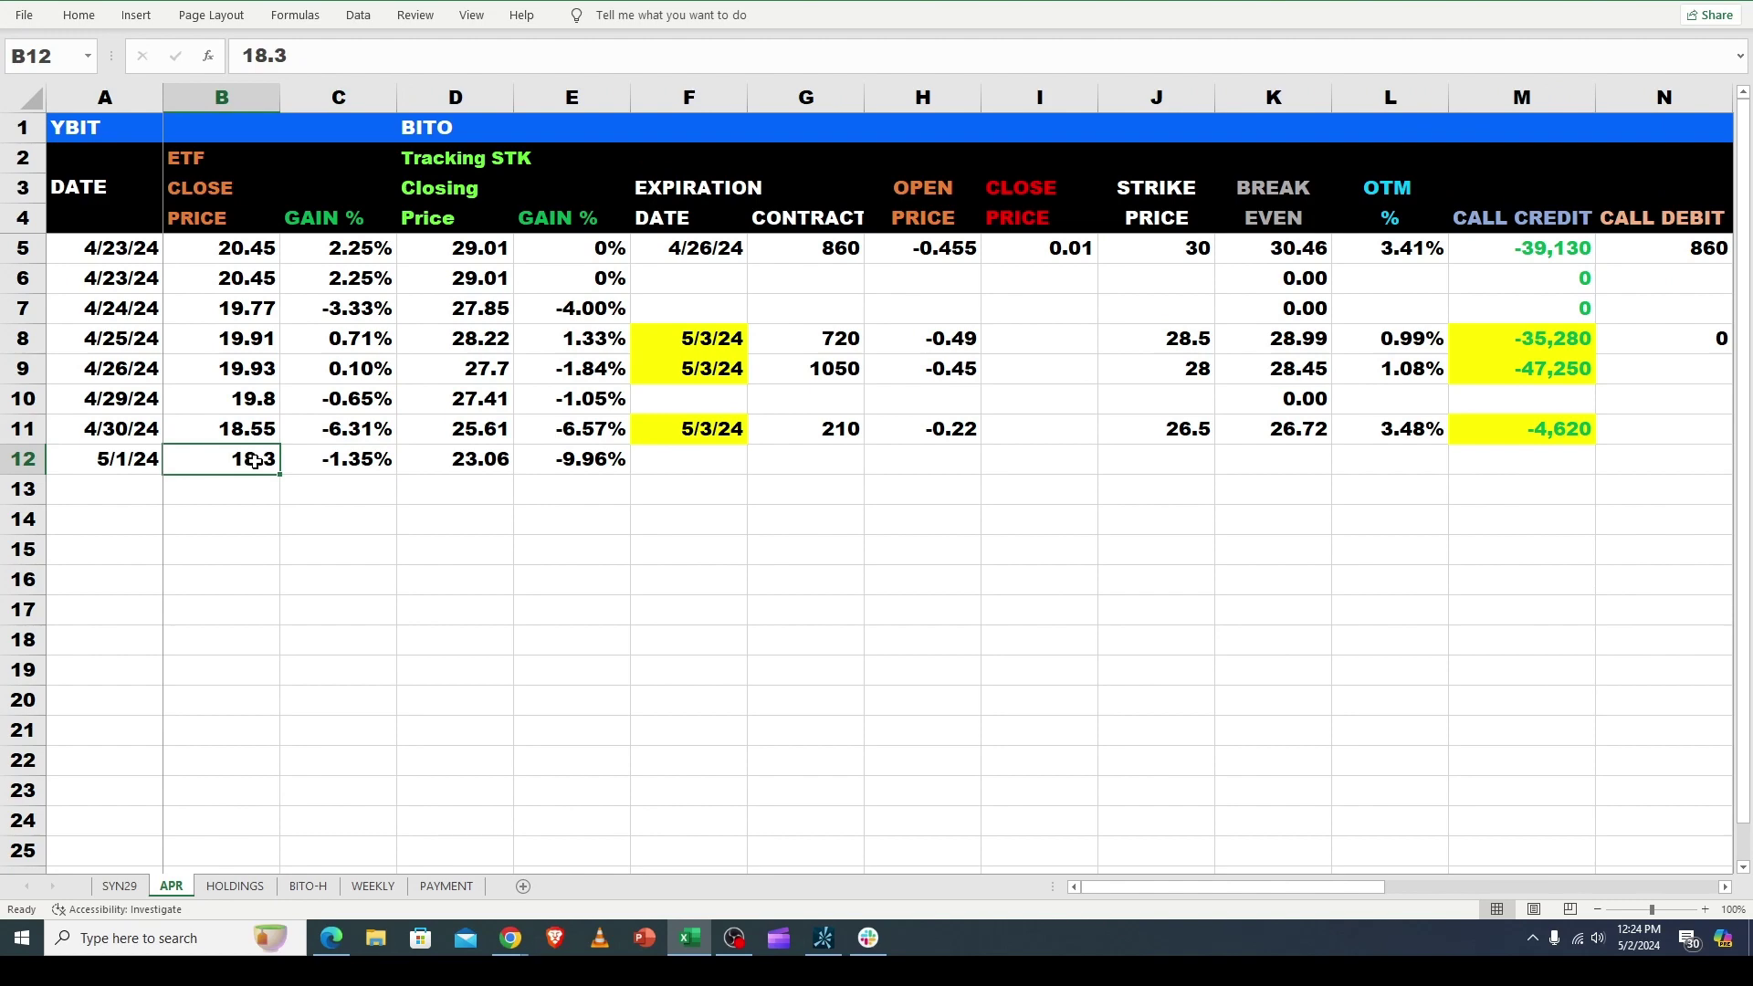
{"action": "left_click", "coordinate": [237, 886]}
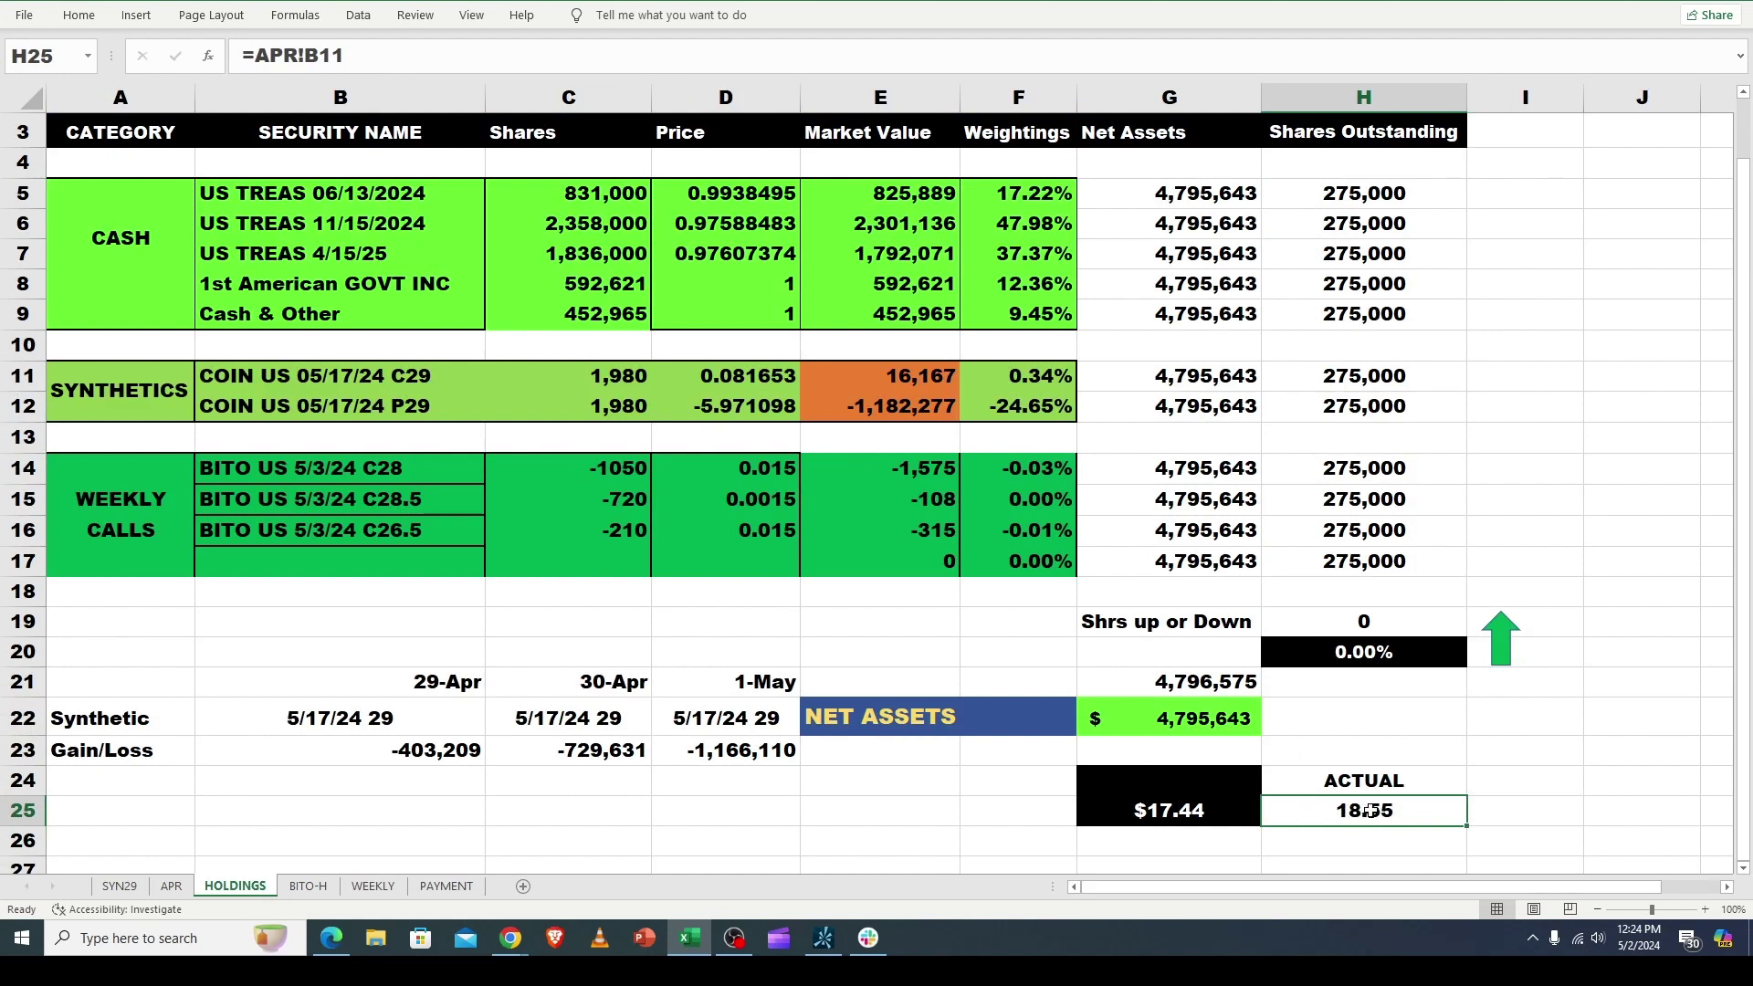
{"action": "left_click", "coordinate": [387, 61]}
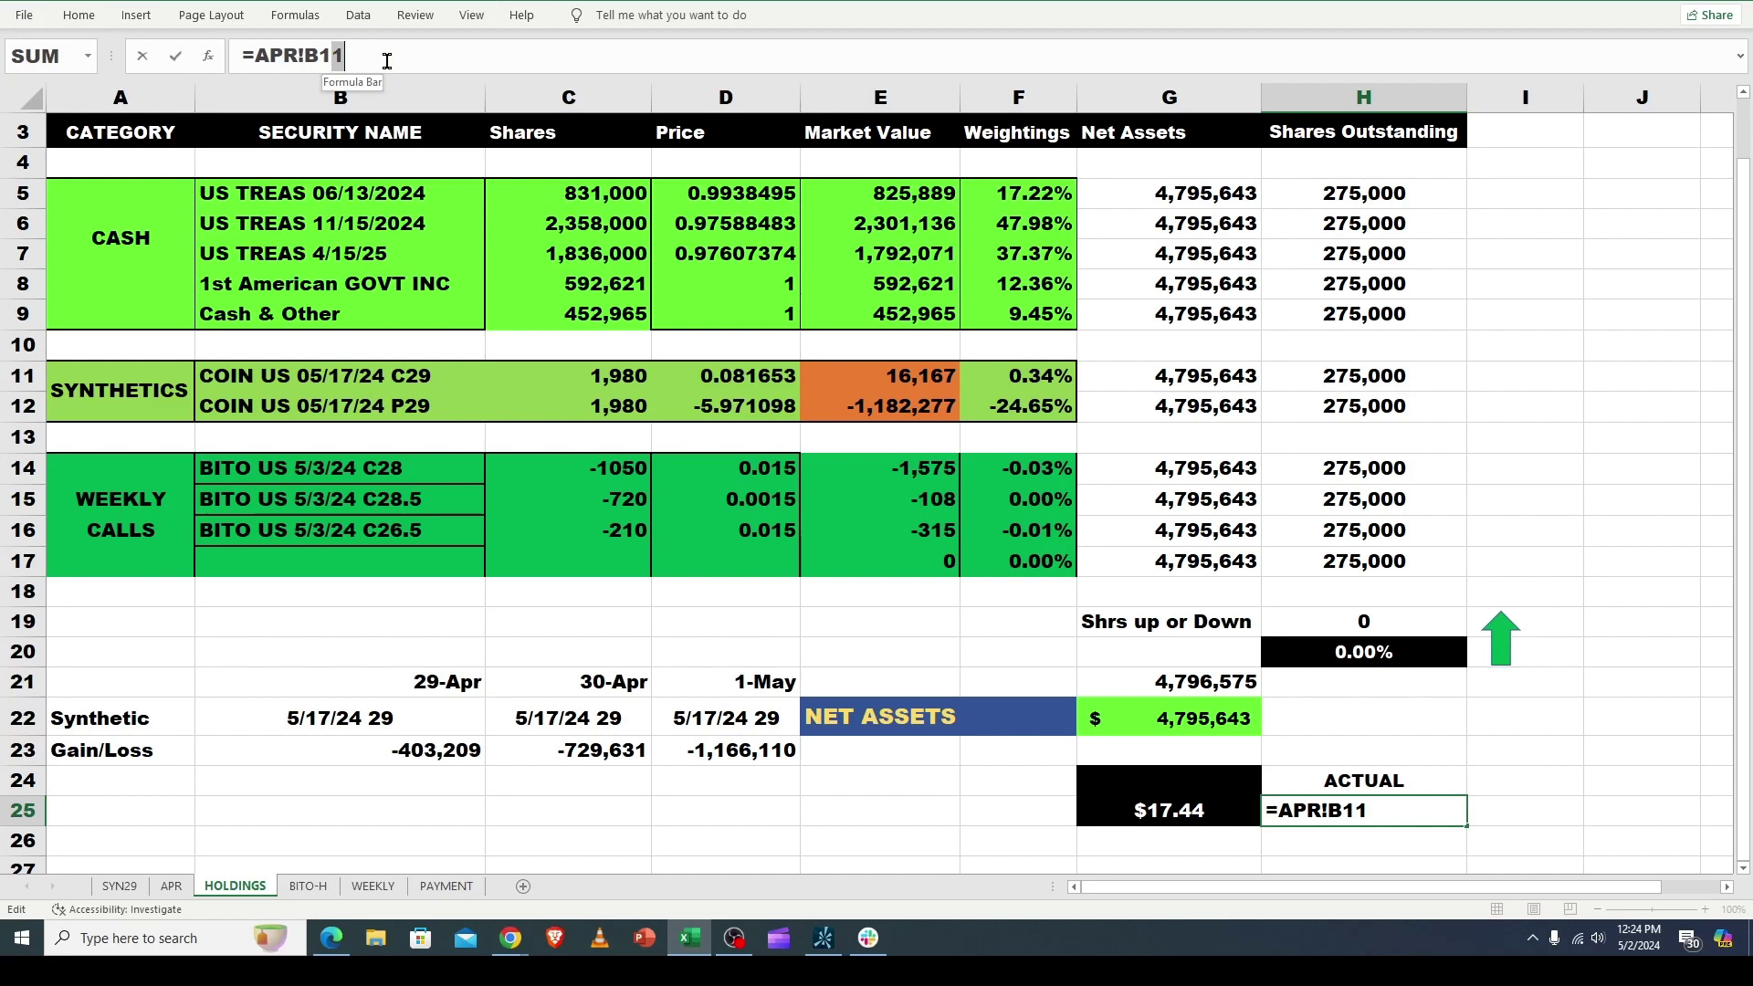
{"action": "type", "text": "2"}
{"action": "key", "text": "Return"}
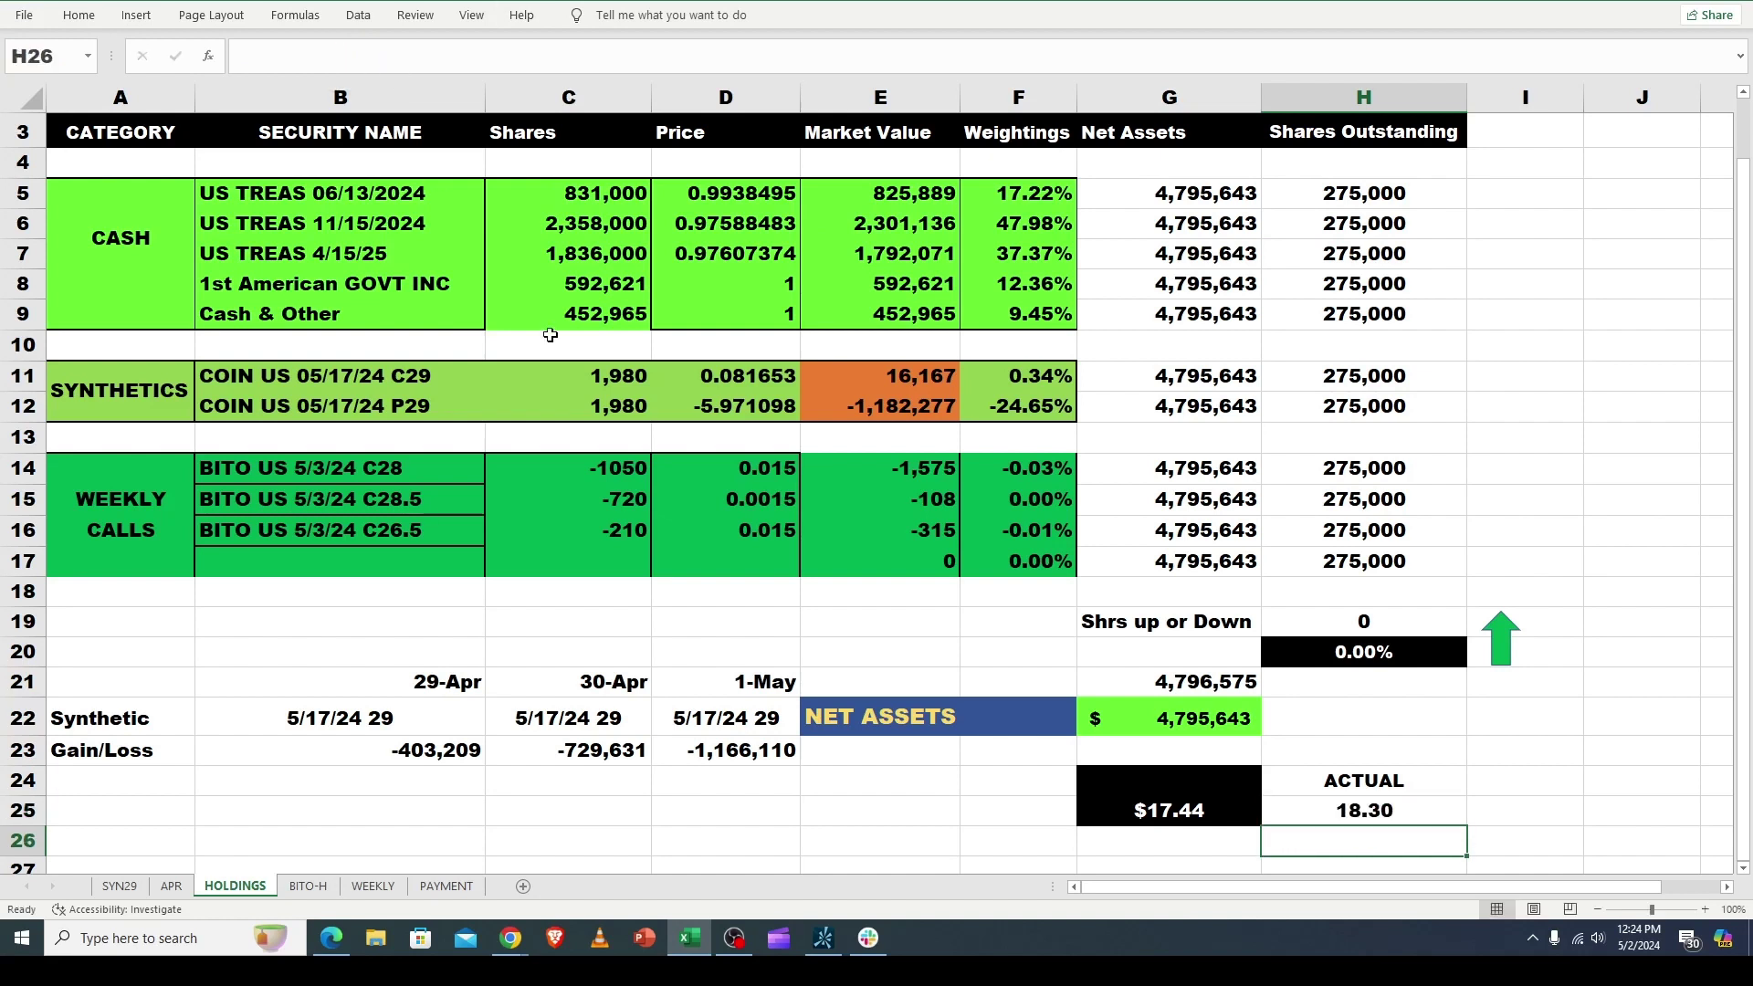
{"action": "left_click", "coordinate": [1154, 811]}
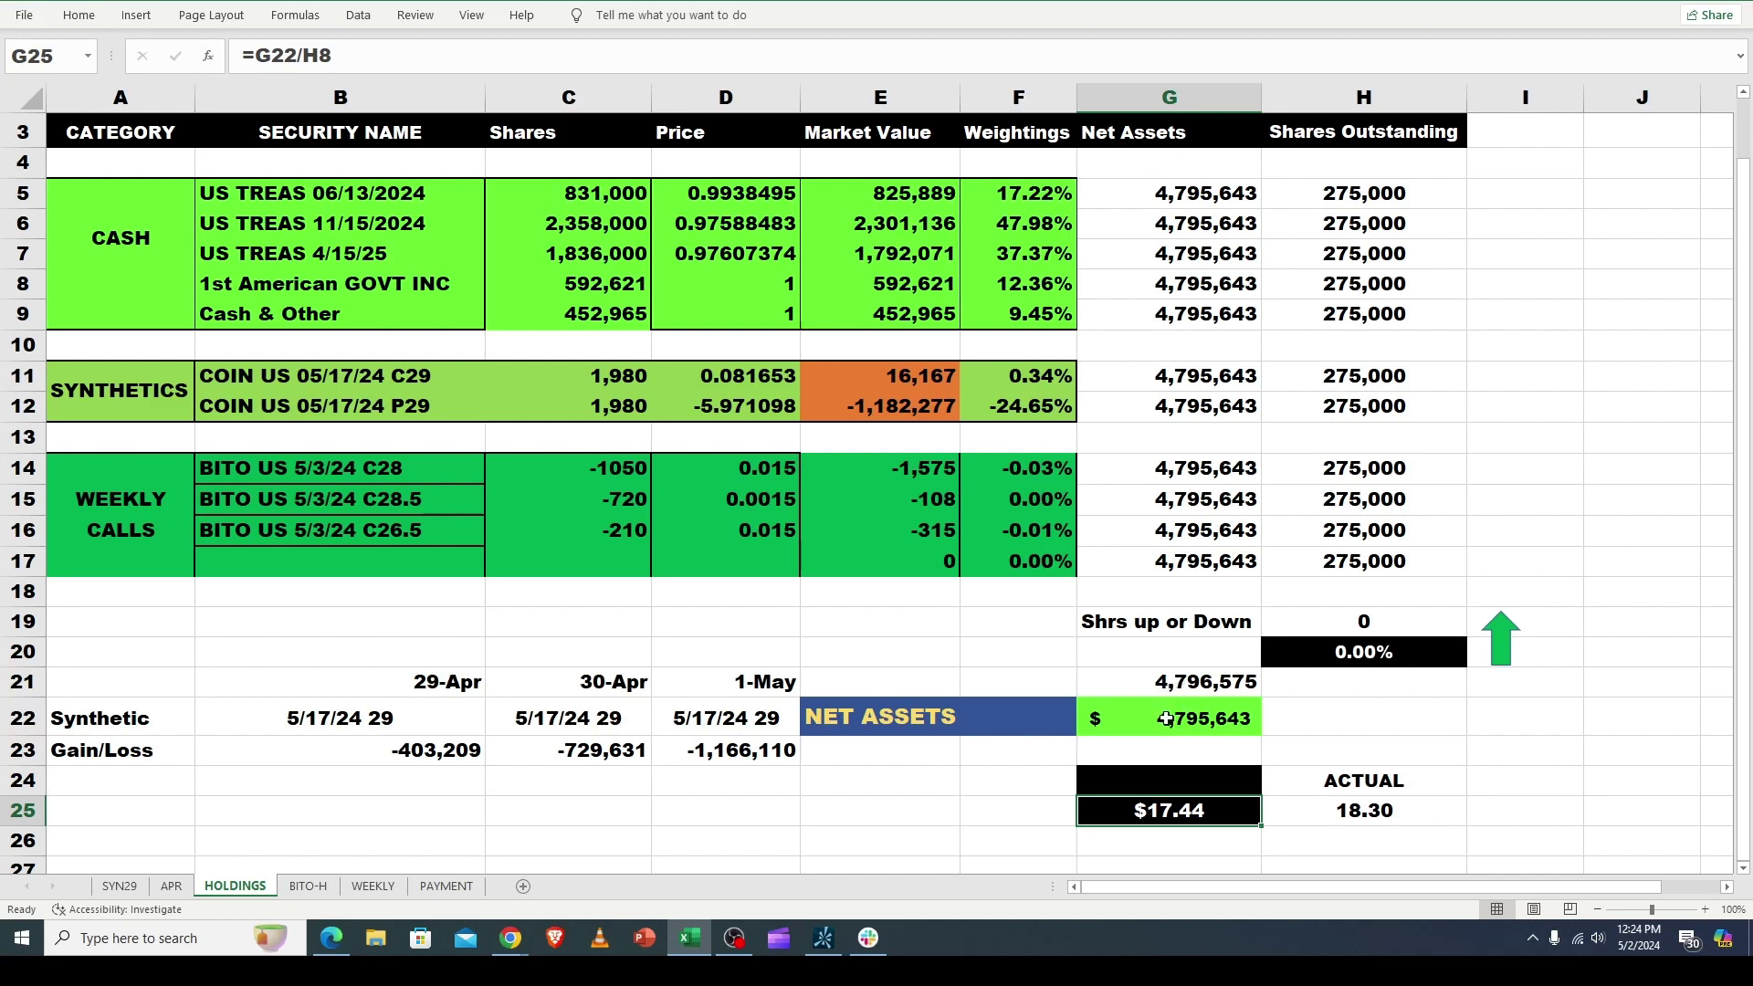
{"action": "left_click", "coordinate": [1173, 723]}
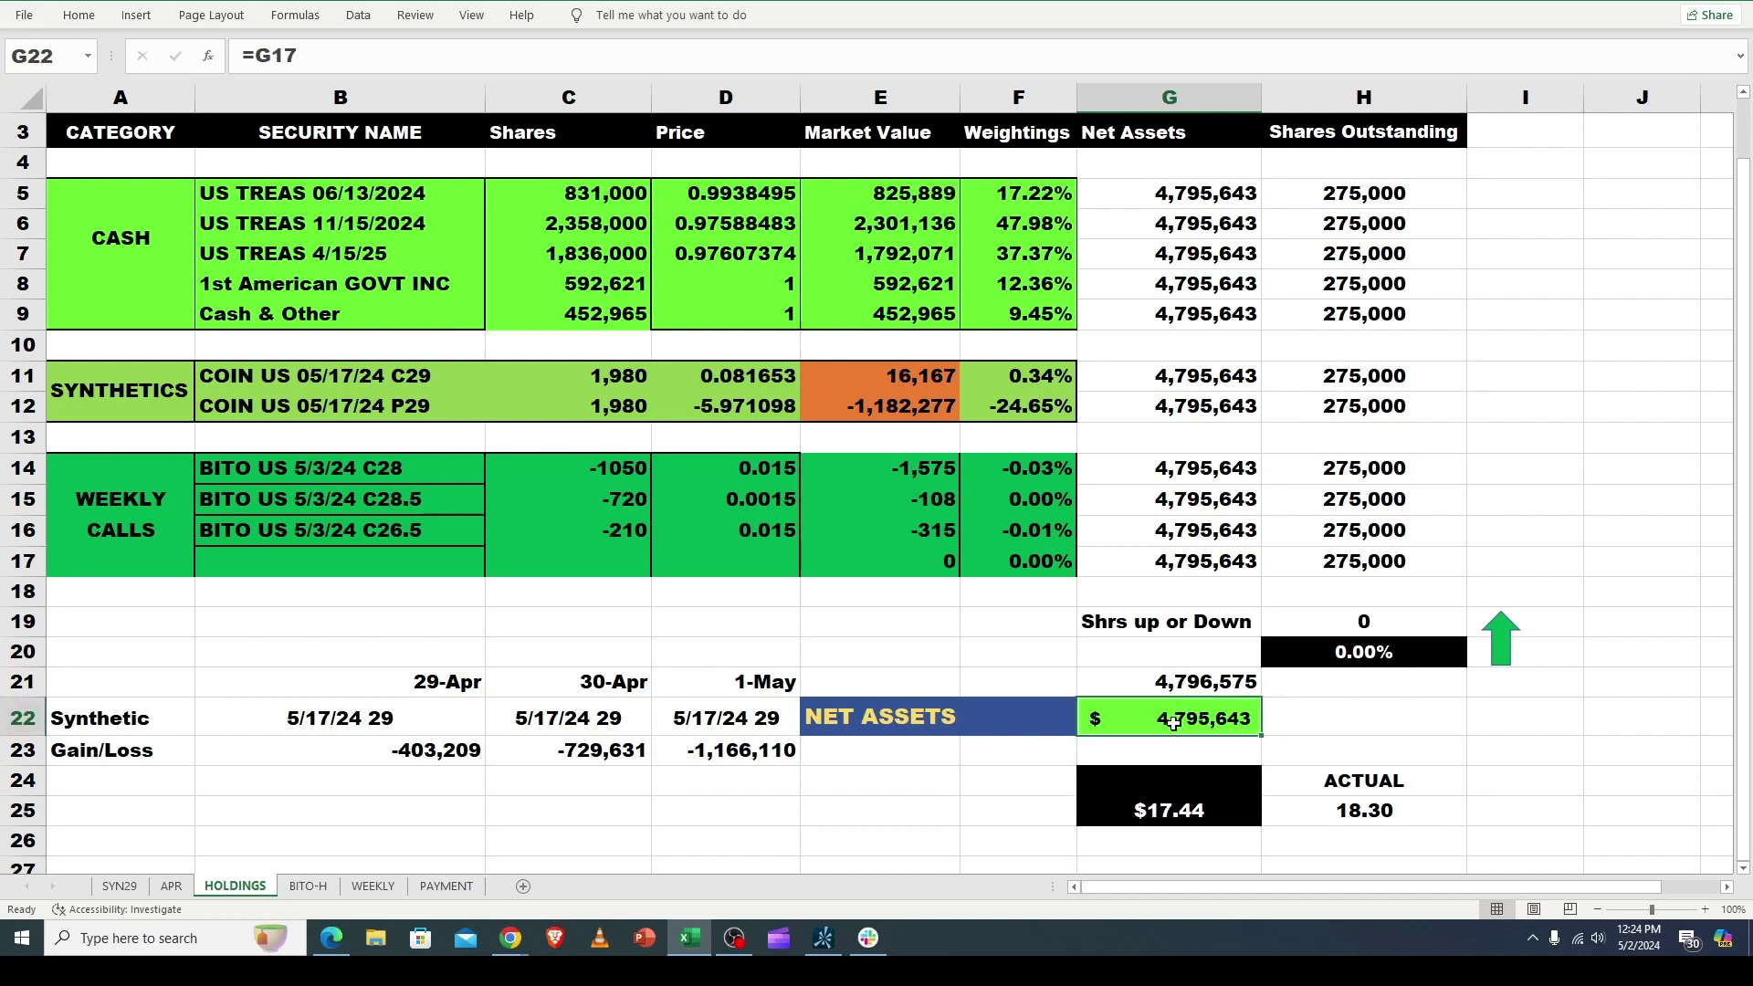
{"action": "left_click", "coordinate": [1169, 813]}
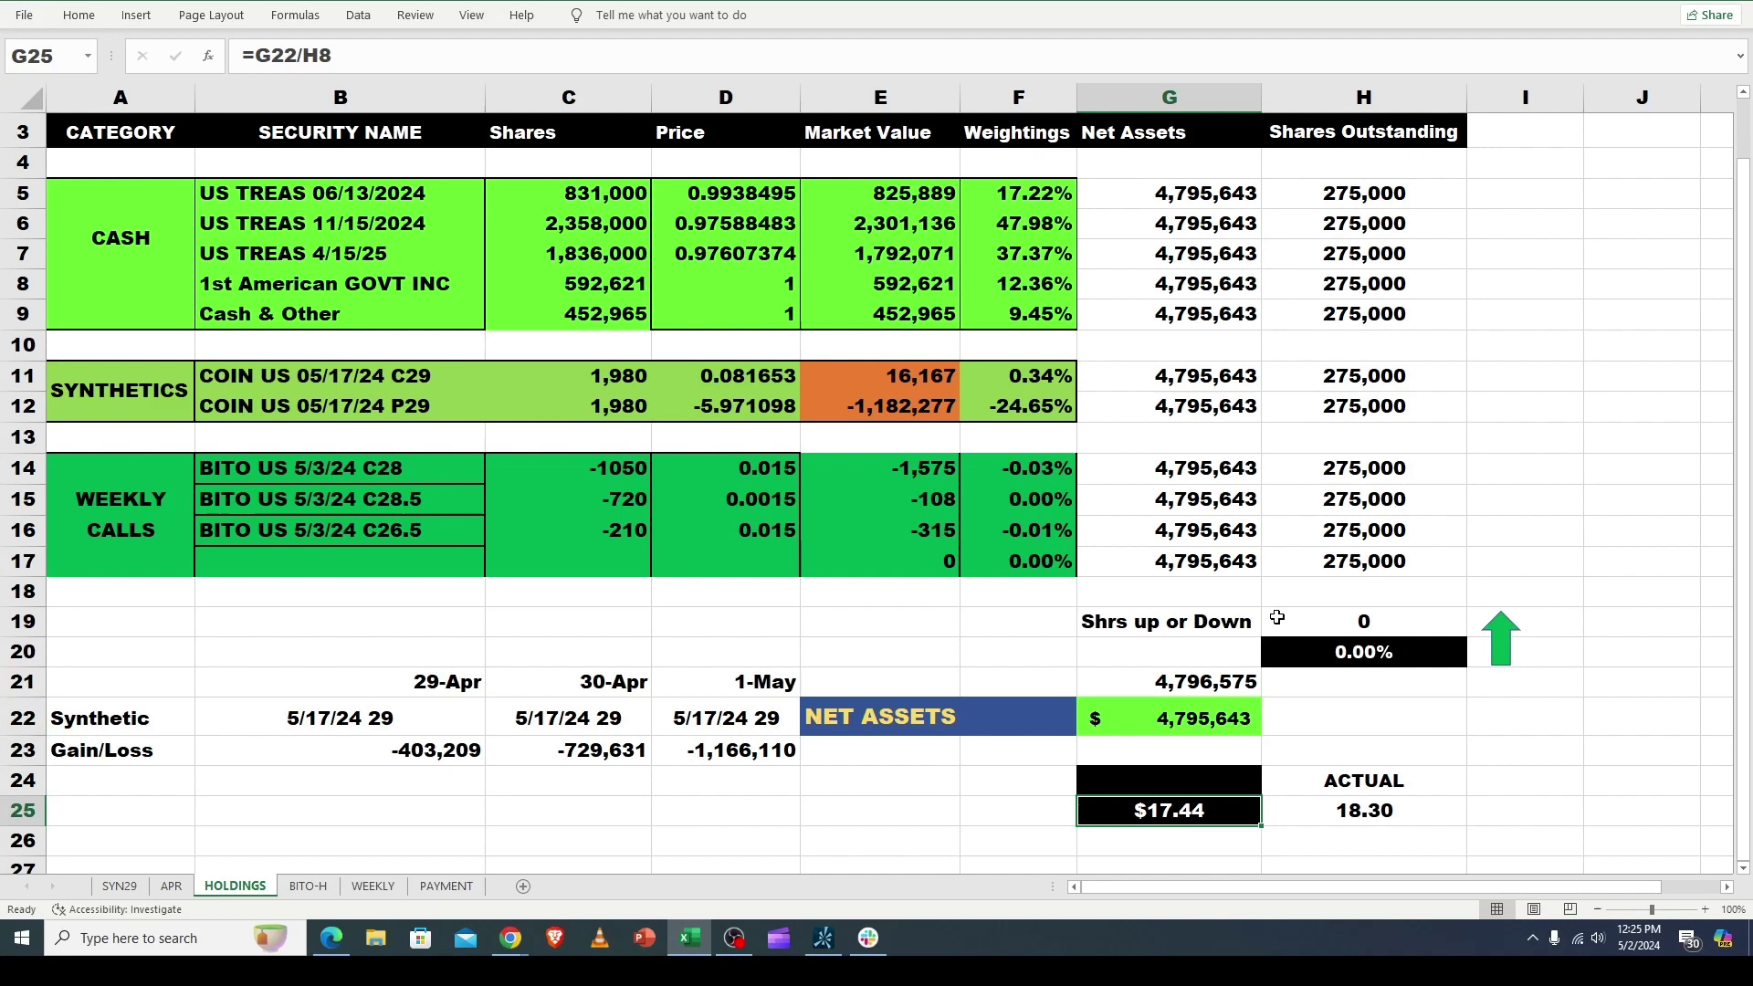
{"action": "left_click", "coordinate": [1359, 285]}
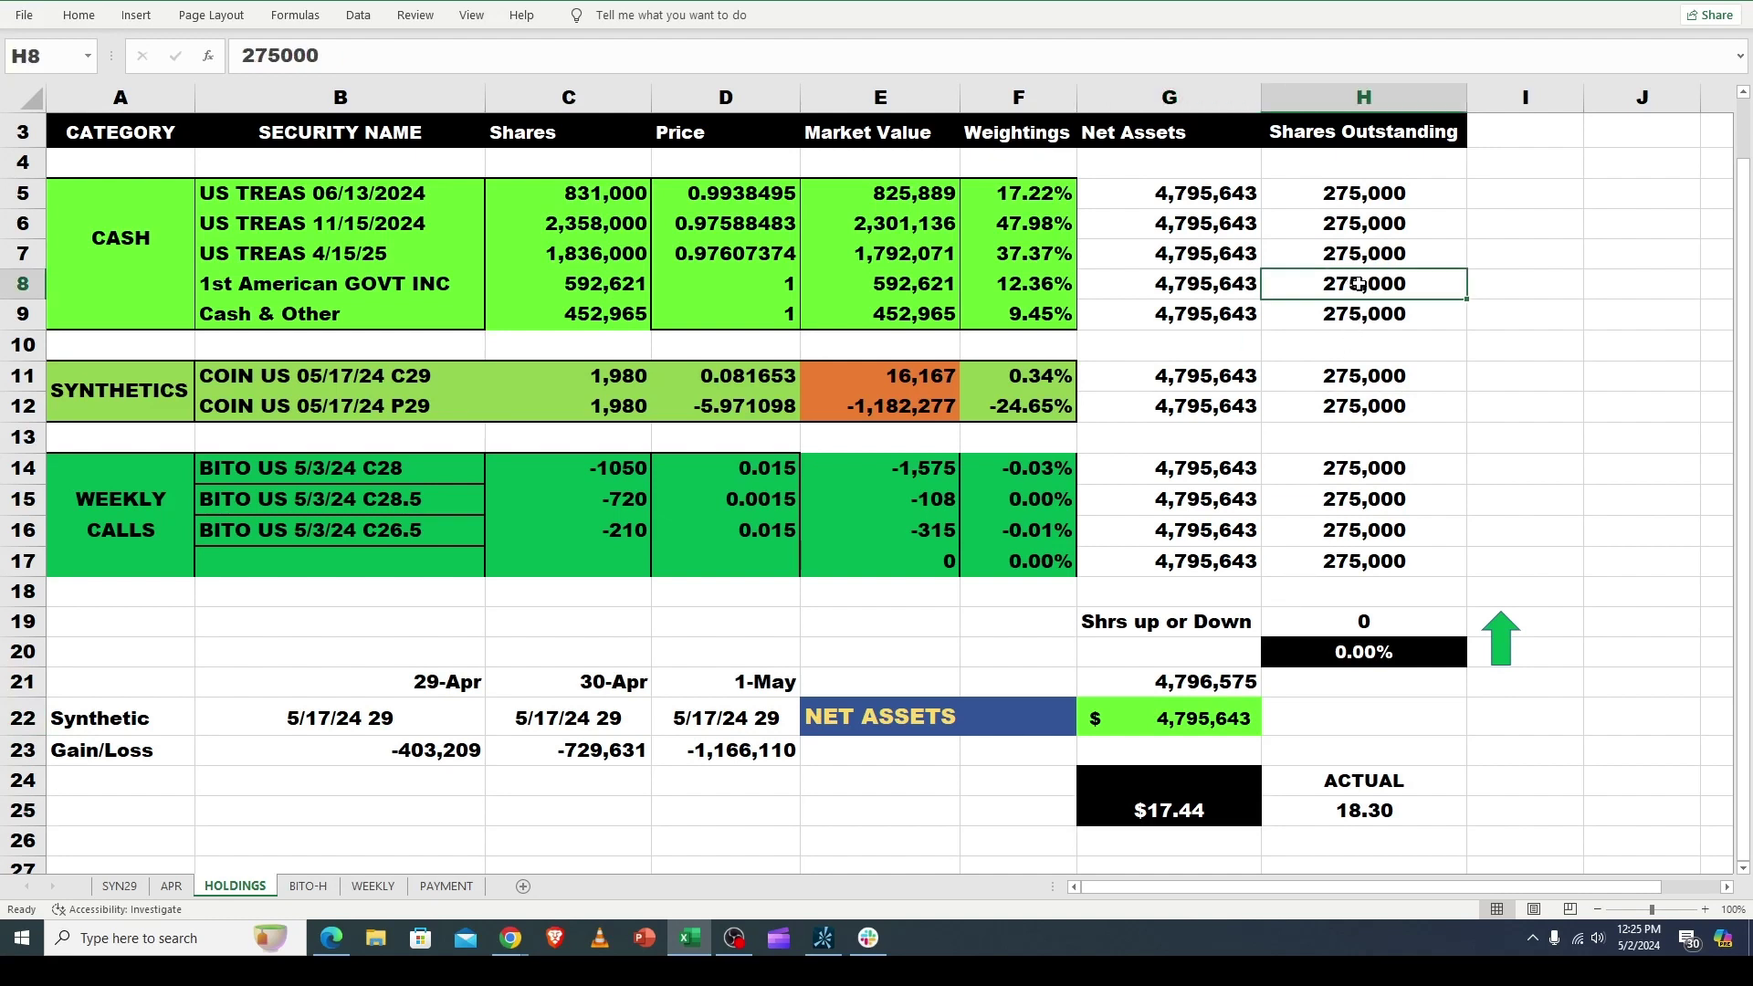
{"action": "left_click", "coordinate": [1170, 791]}
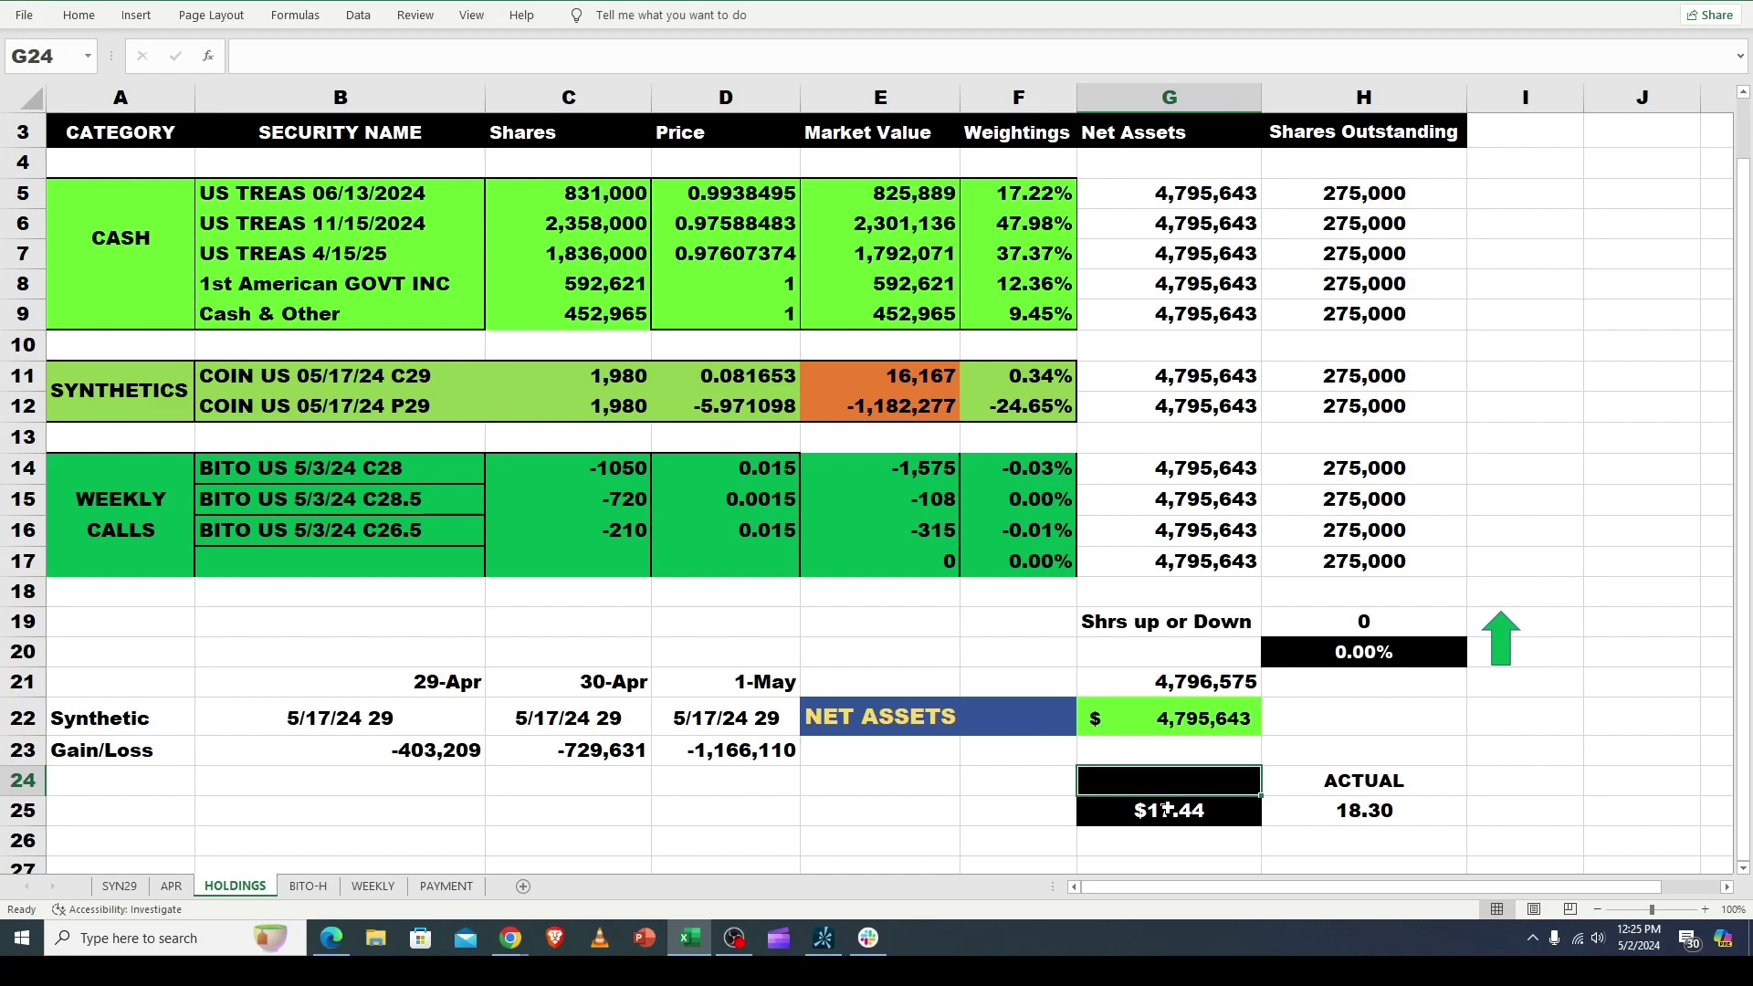
{"action": "left_click", "coordinate": [1166, 809]}
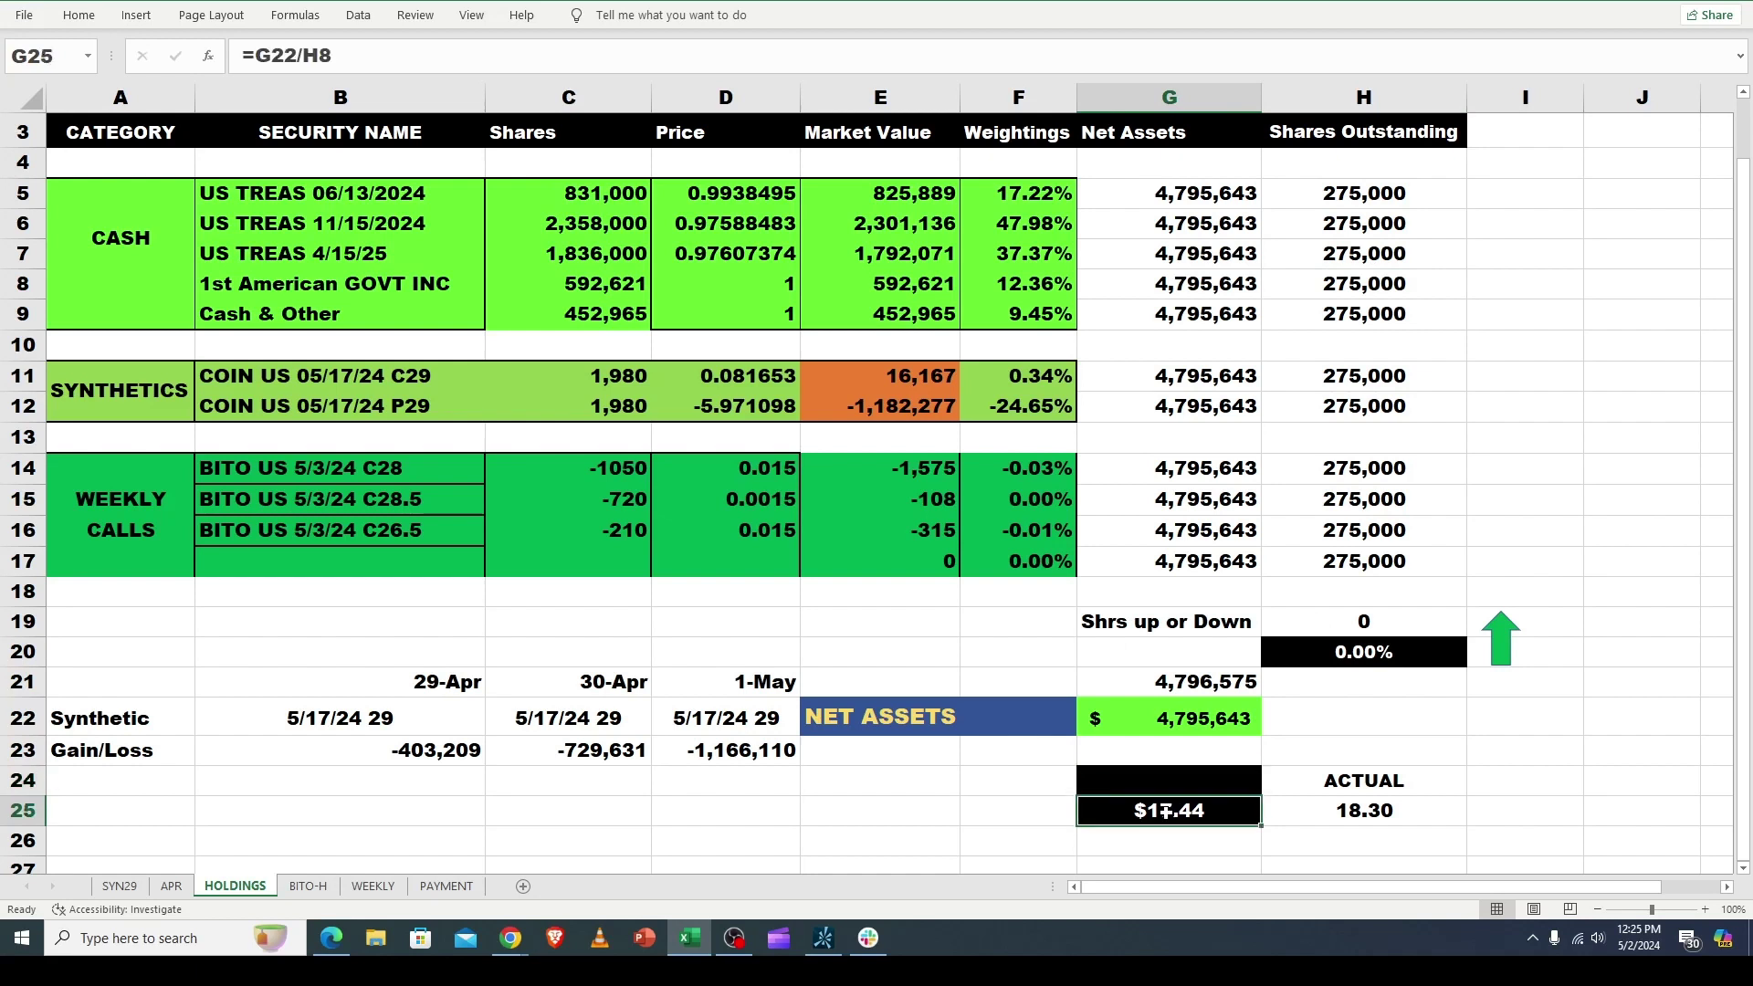
{"action": "left_click", "coordinate": [1392, 809]}
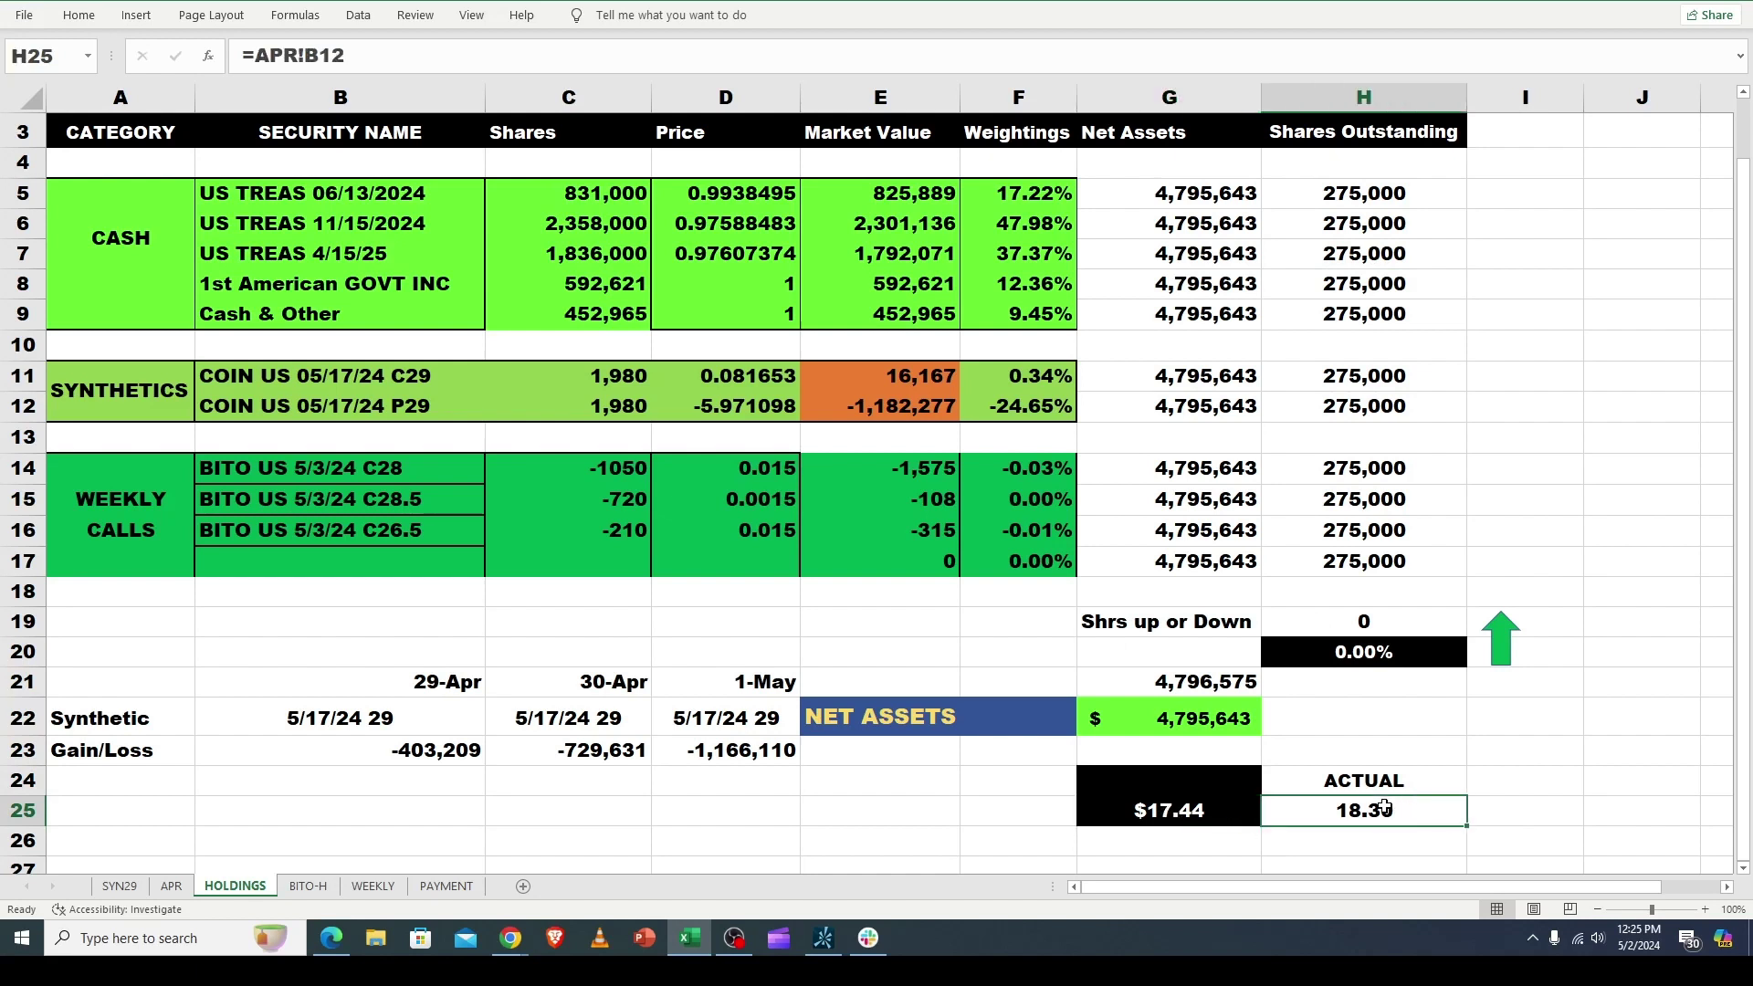
{"action": "left_click", "coordinate": [358, 509]}
{"action": "left_click", "coordinate": [377, 535]}
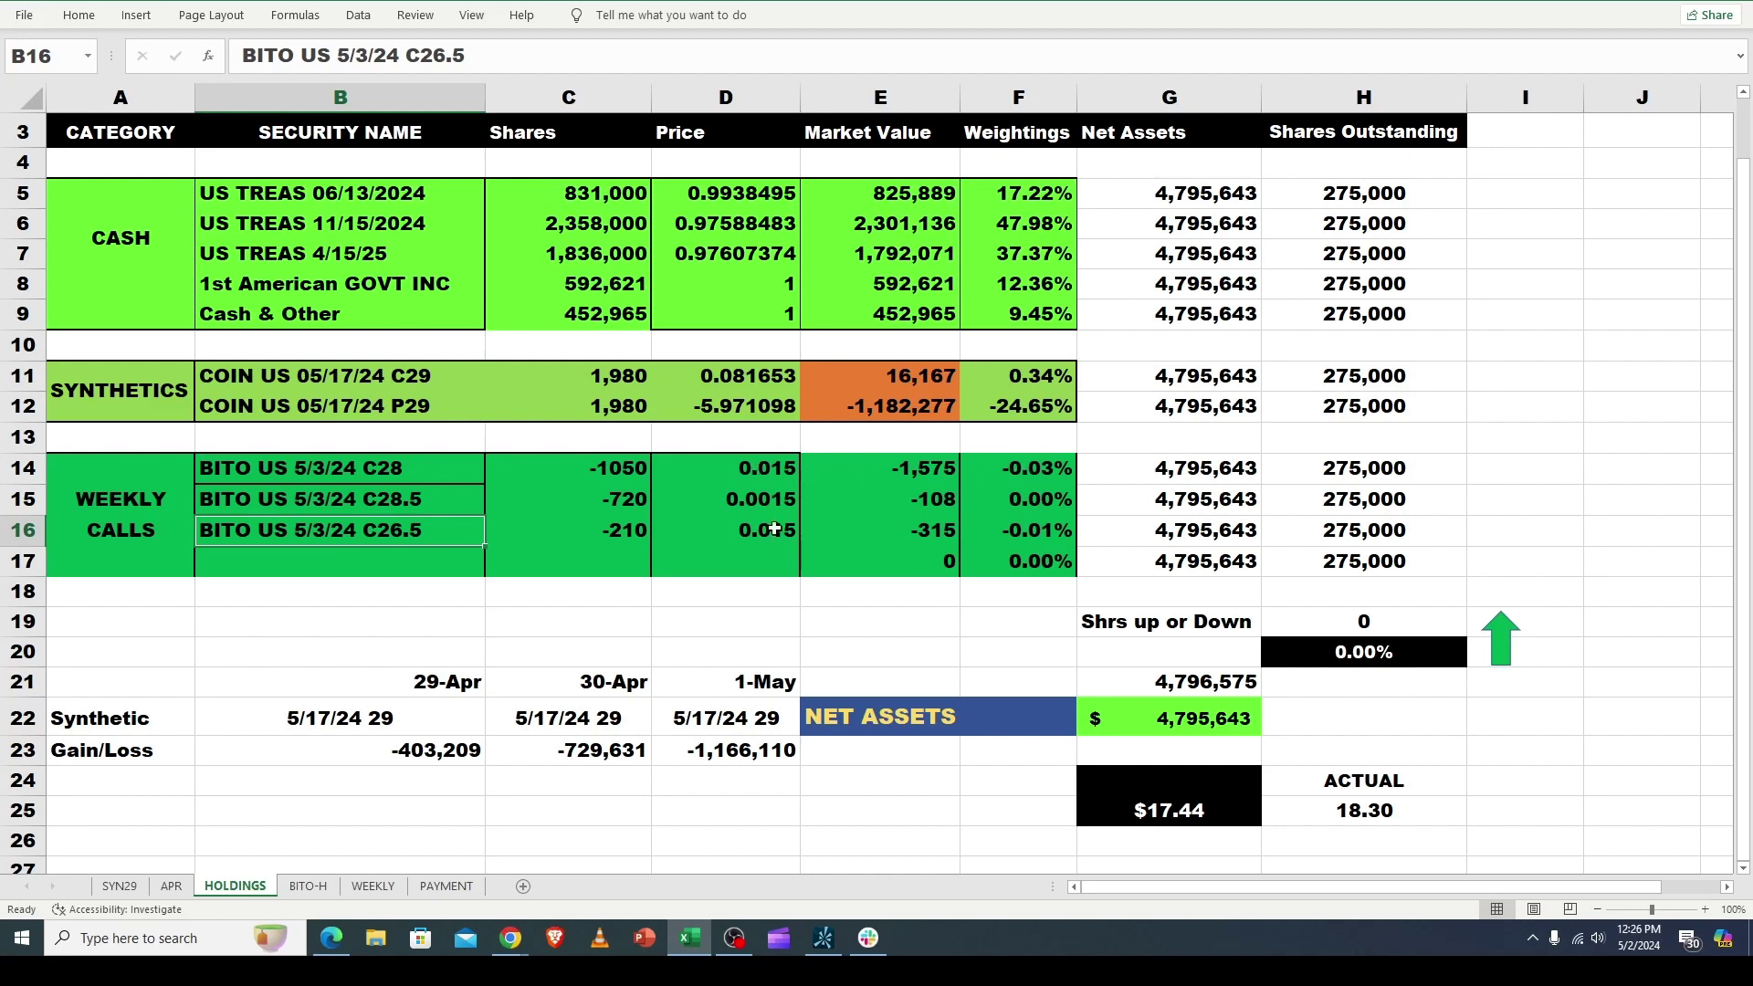
{"action": "left_click", "coordinate": [765, 468]}
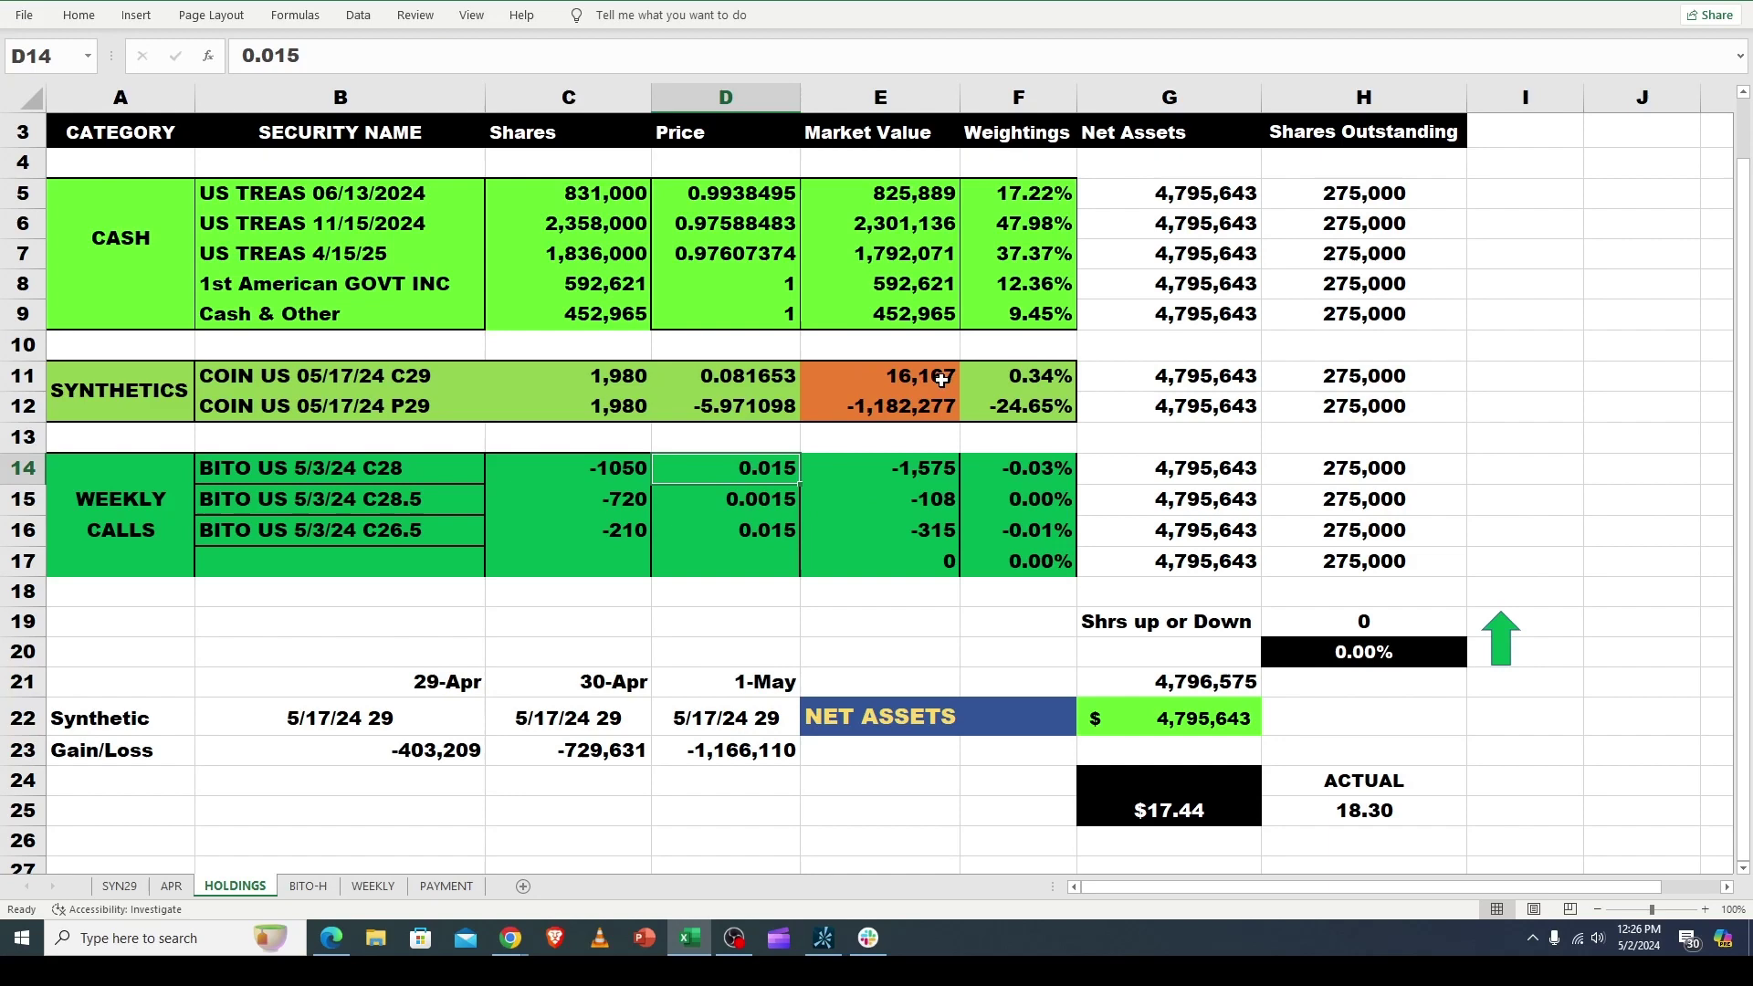
On SYN29, inspect the BITO price, 29 strike, synthetic call and put prices, and closed-now P/L.
{"action": "left_click", "coordinate": [116, 890]}
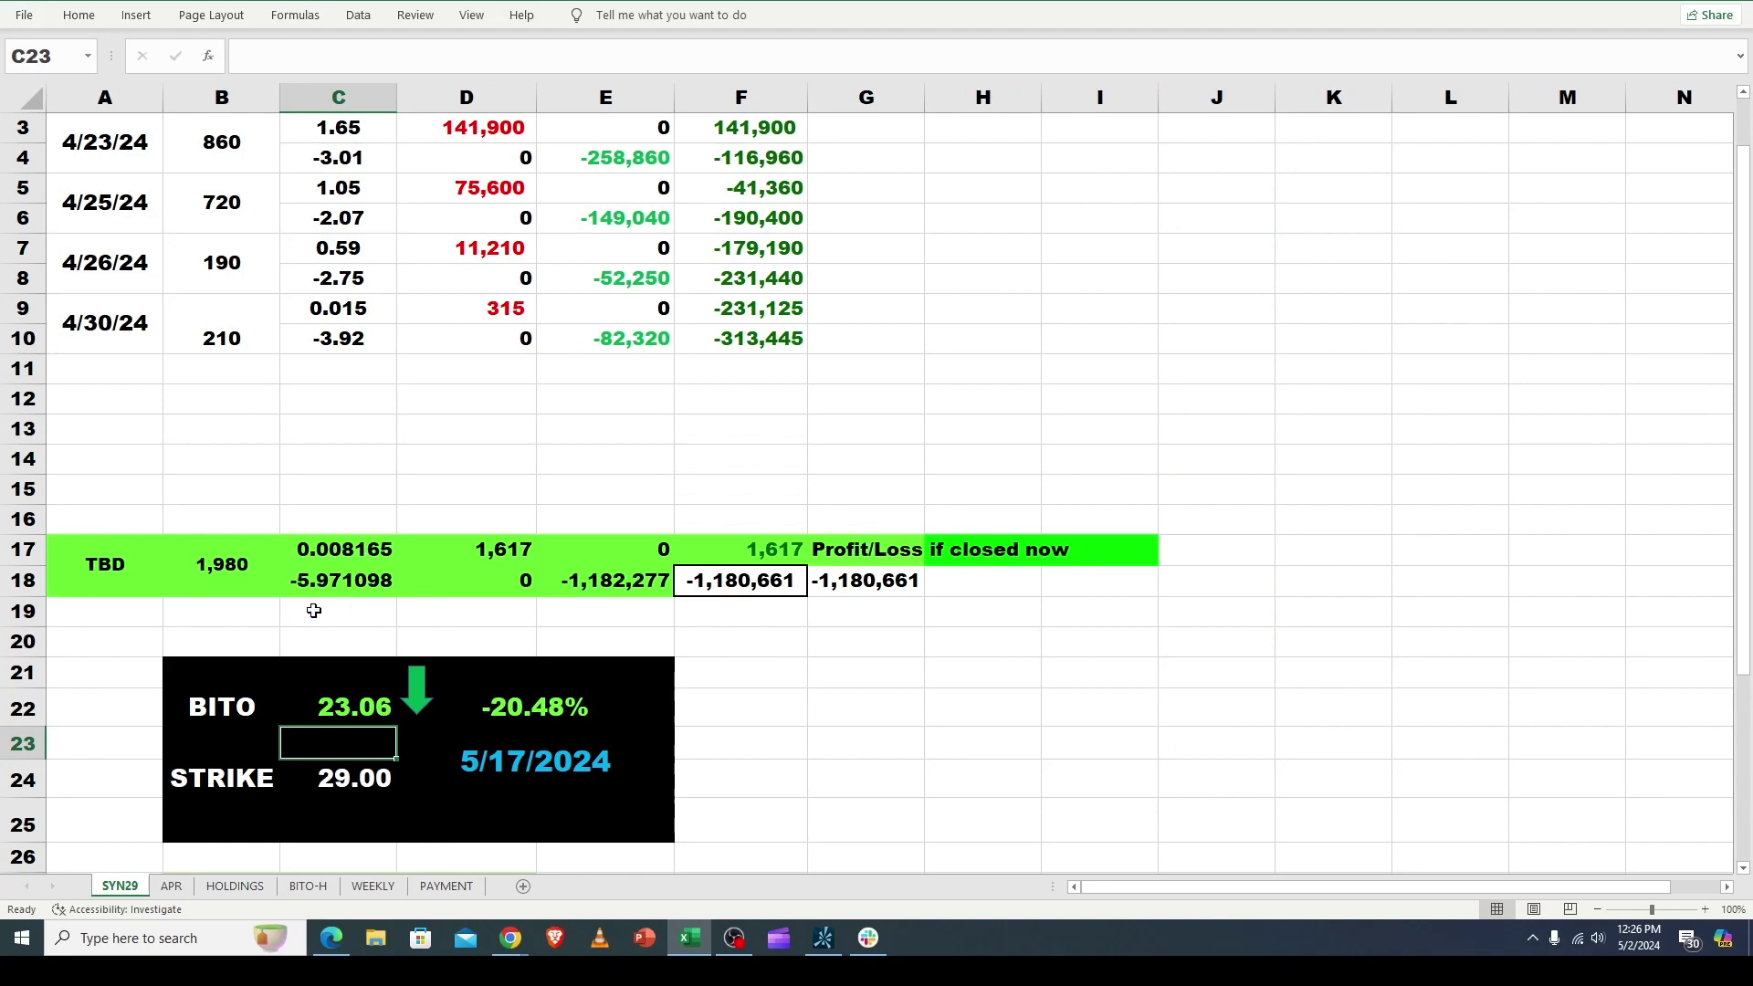
{"action": "left_click", "coordinate": [333, 707]}
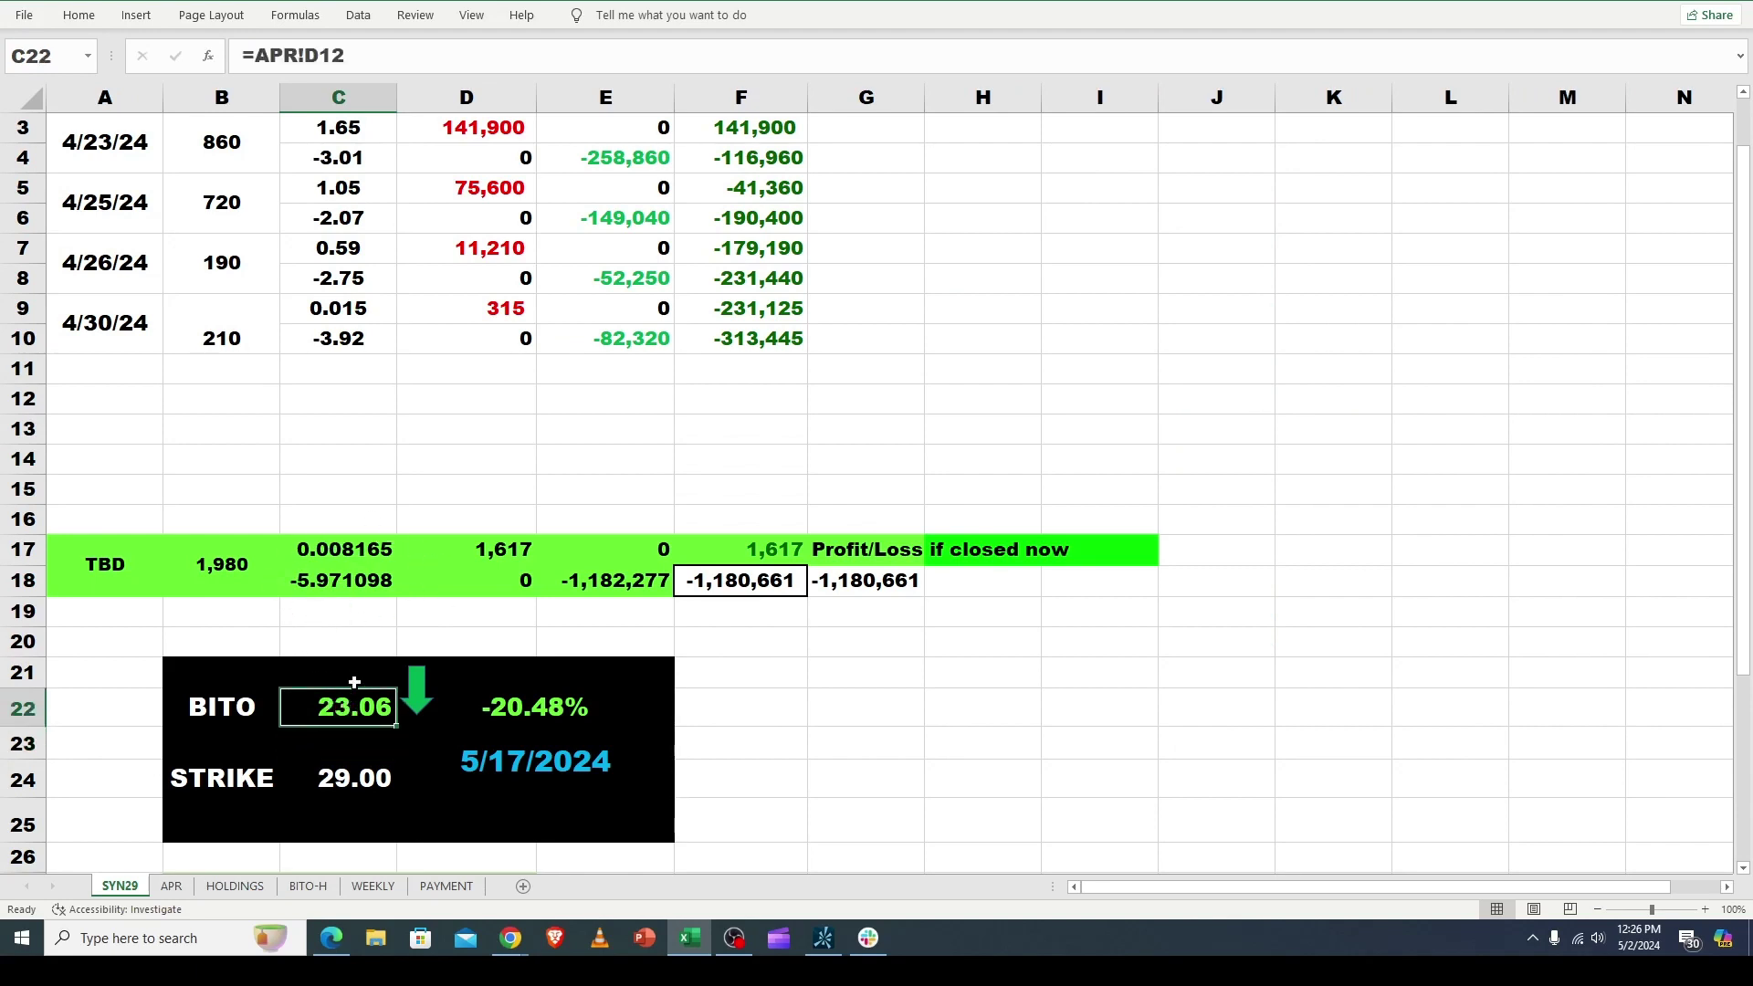
{"action": "left_click", "coordinate": [336, 781]}
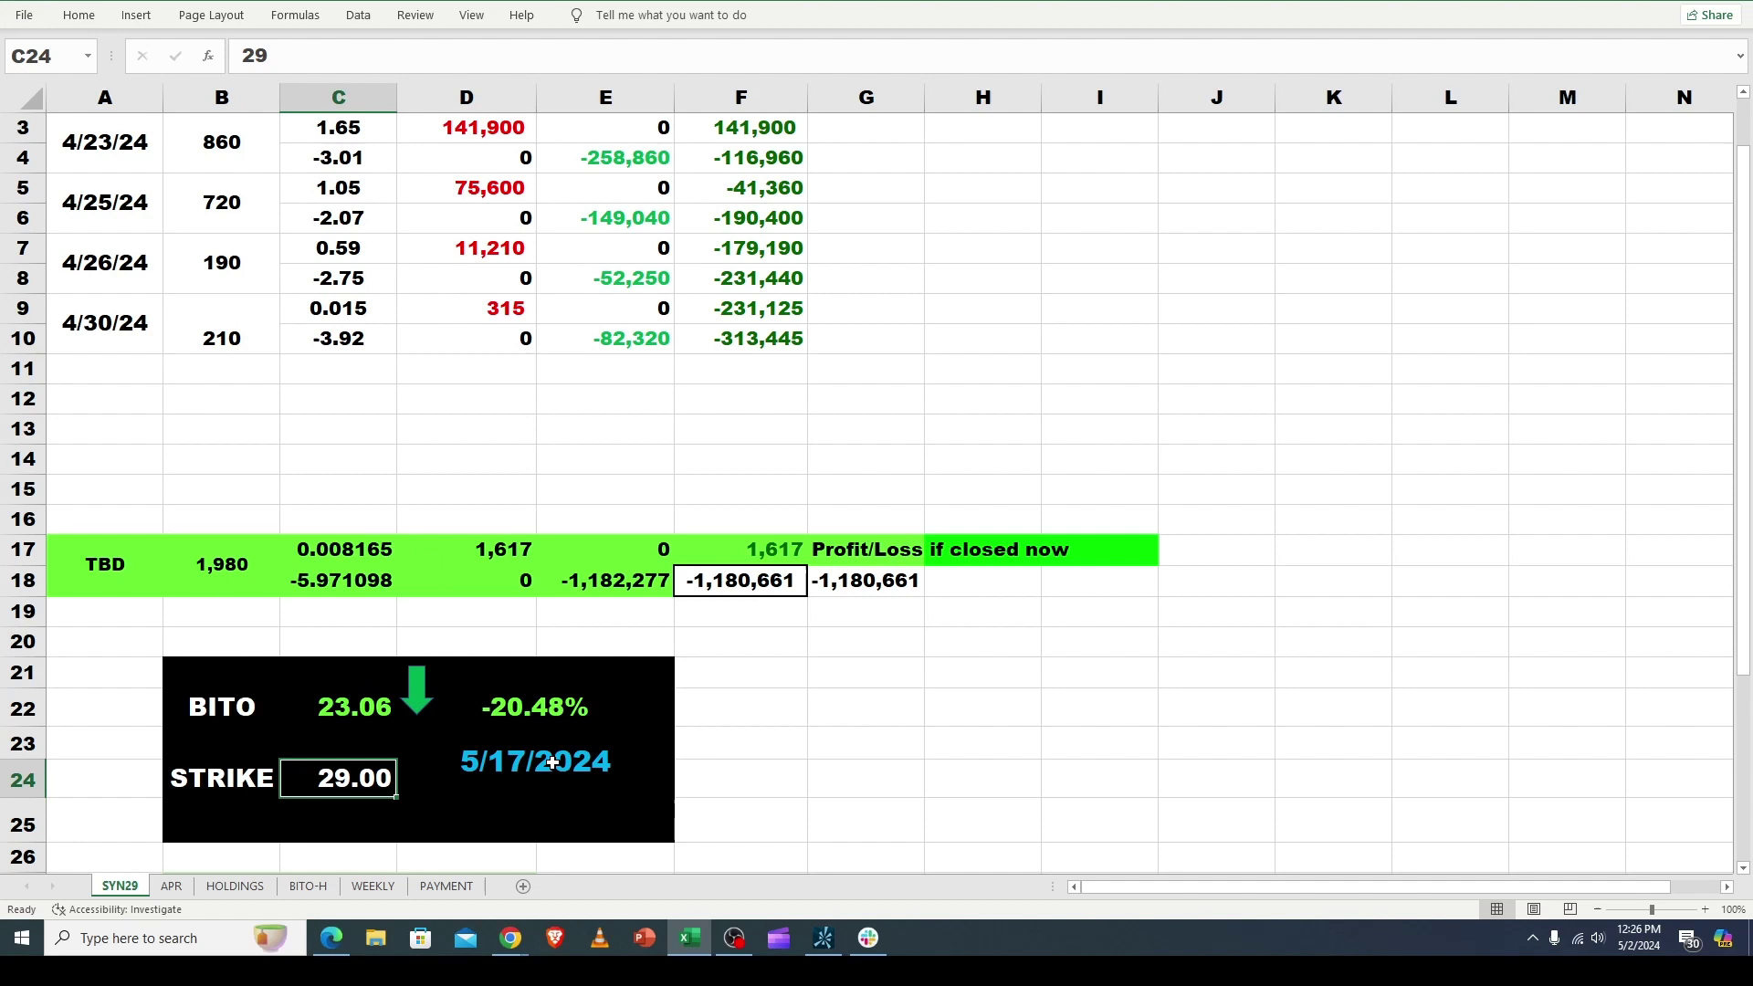
{"action": "left_click", "coordinate": [311, 555]}
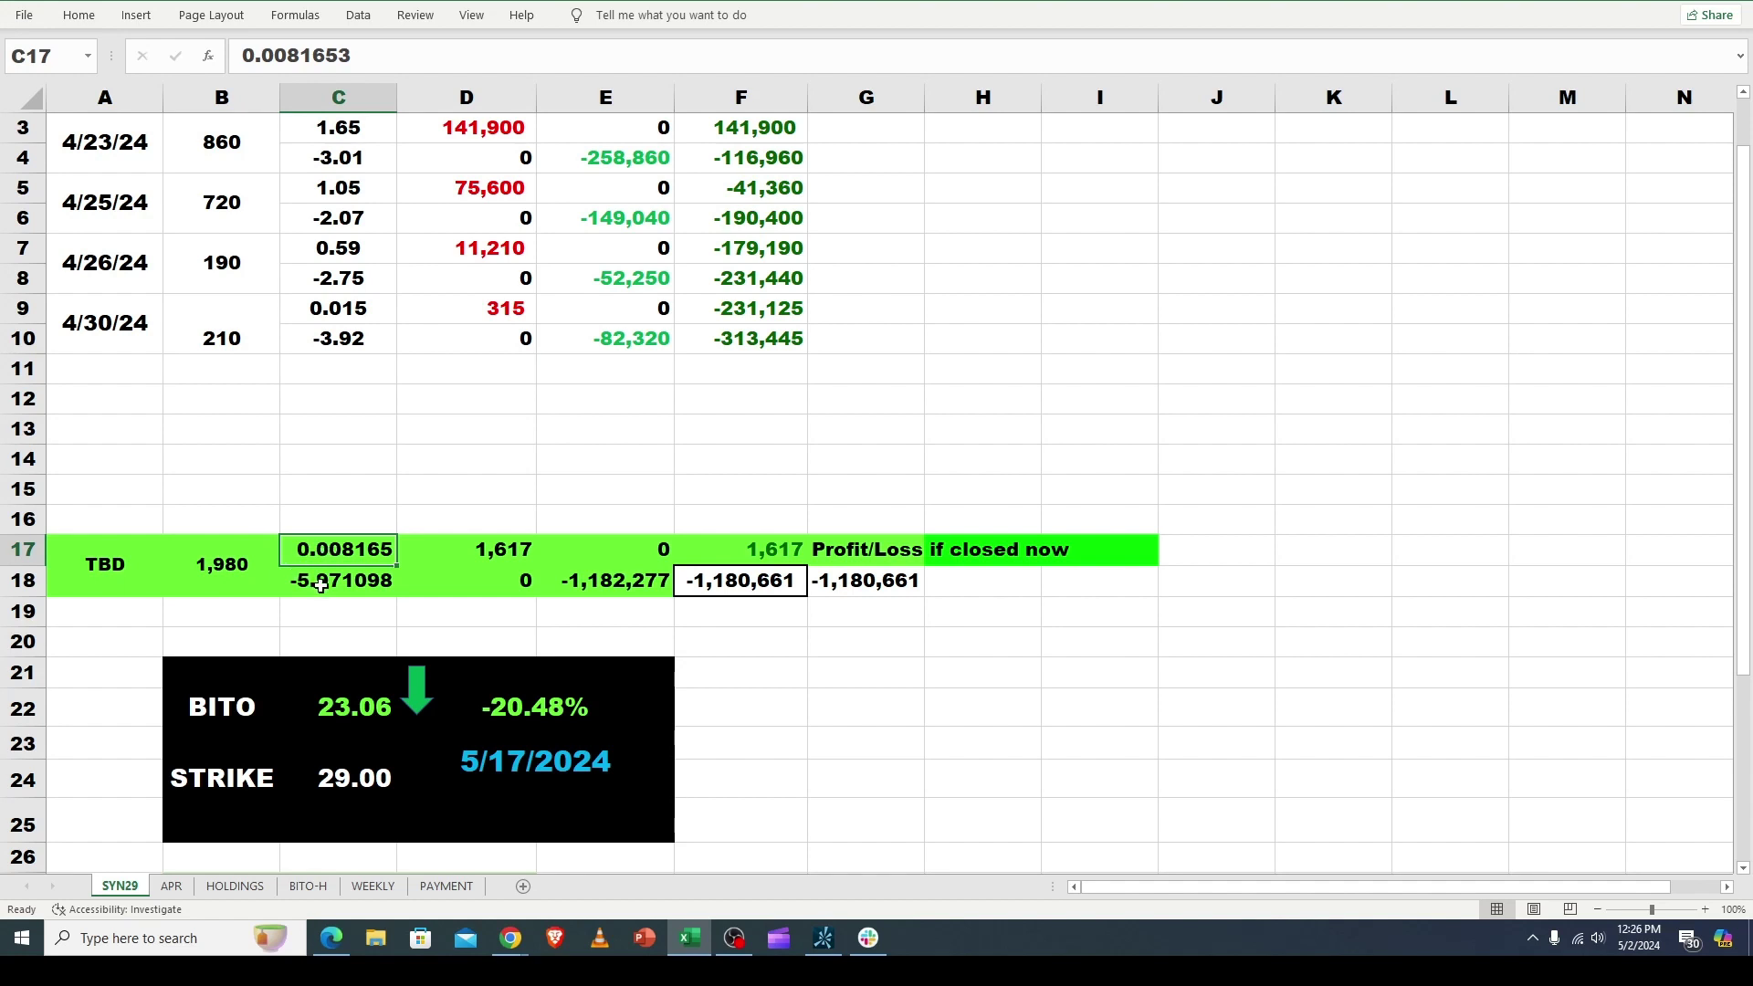
{"action": "left_click", "coordinate": [324, 585]}
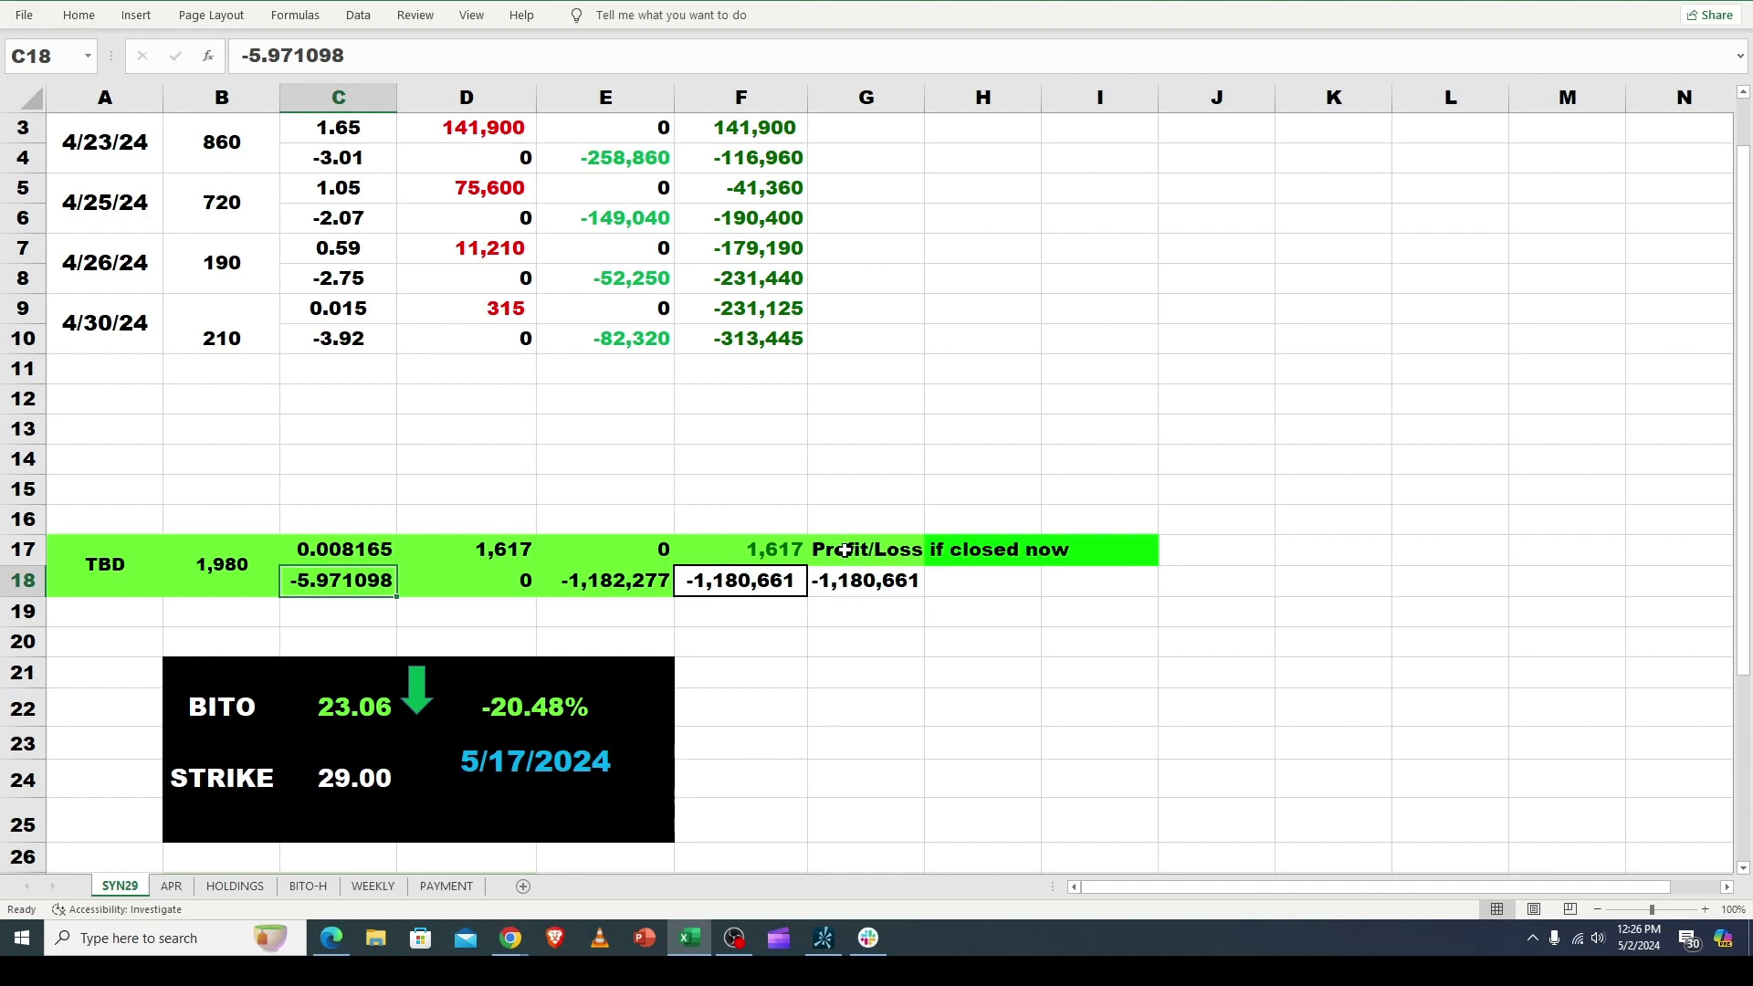
{"action": "left_click", "coordinate": [854, 584]}
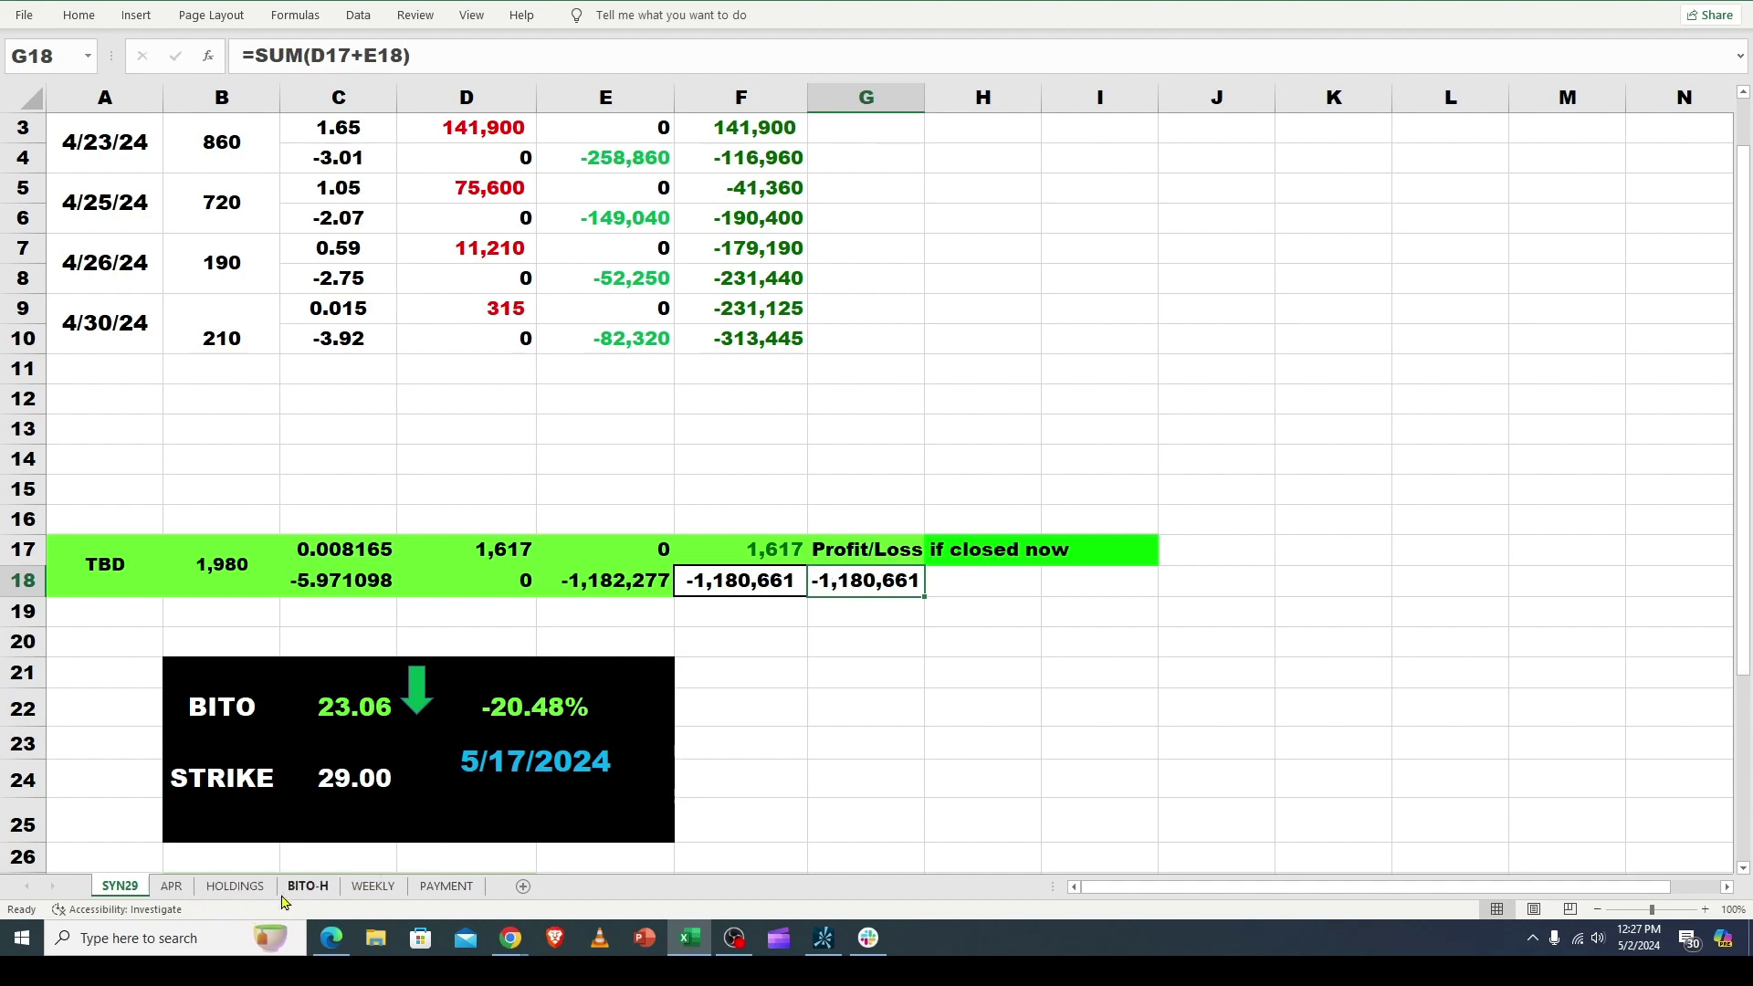
{"action": "left_click", "coordinate": [373, 886]}
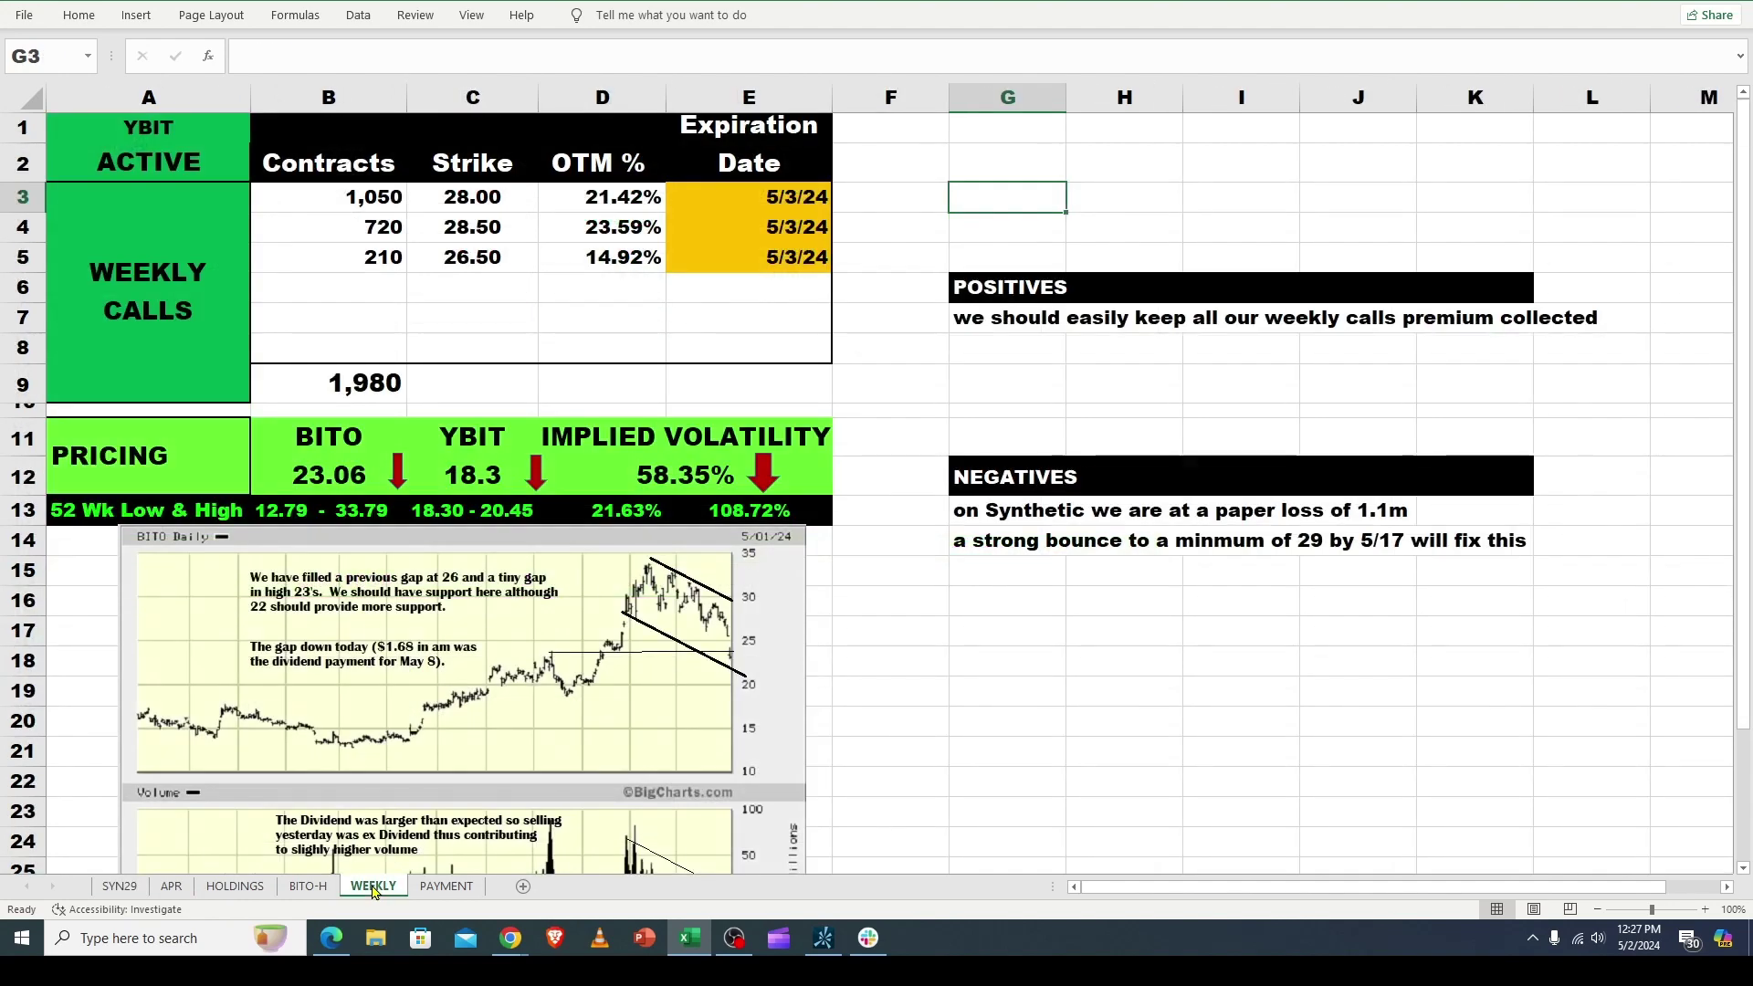
Select G19 on WEEKLY, then bring forward the thinkorswim five-day 15-minute BITO chart showing the 22.94 low.
{"action": "left_click", "coordinate": [956, 683]}
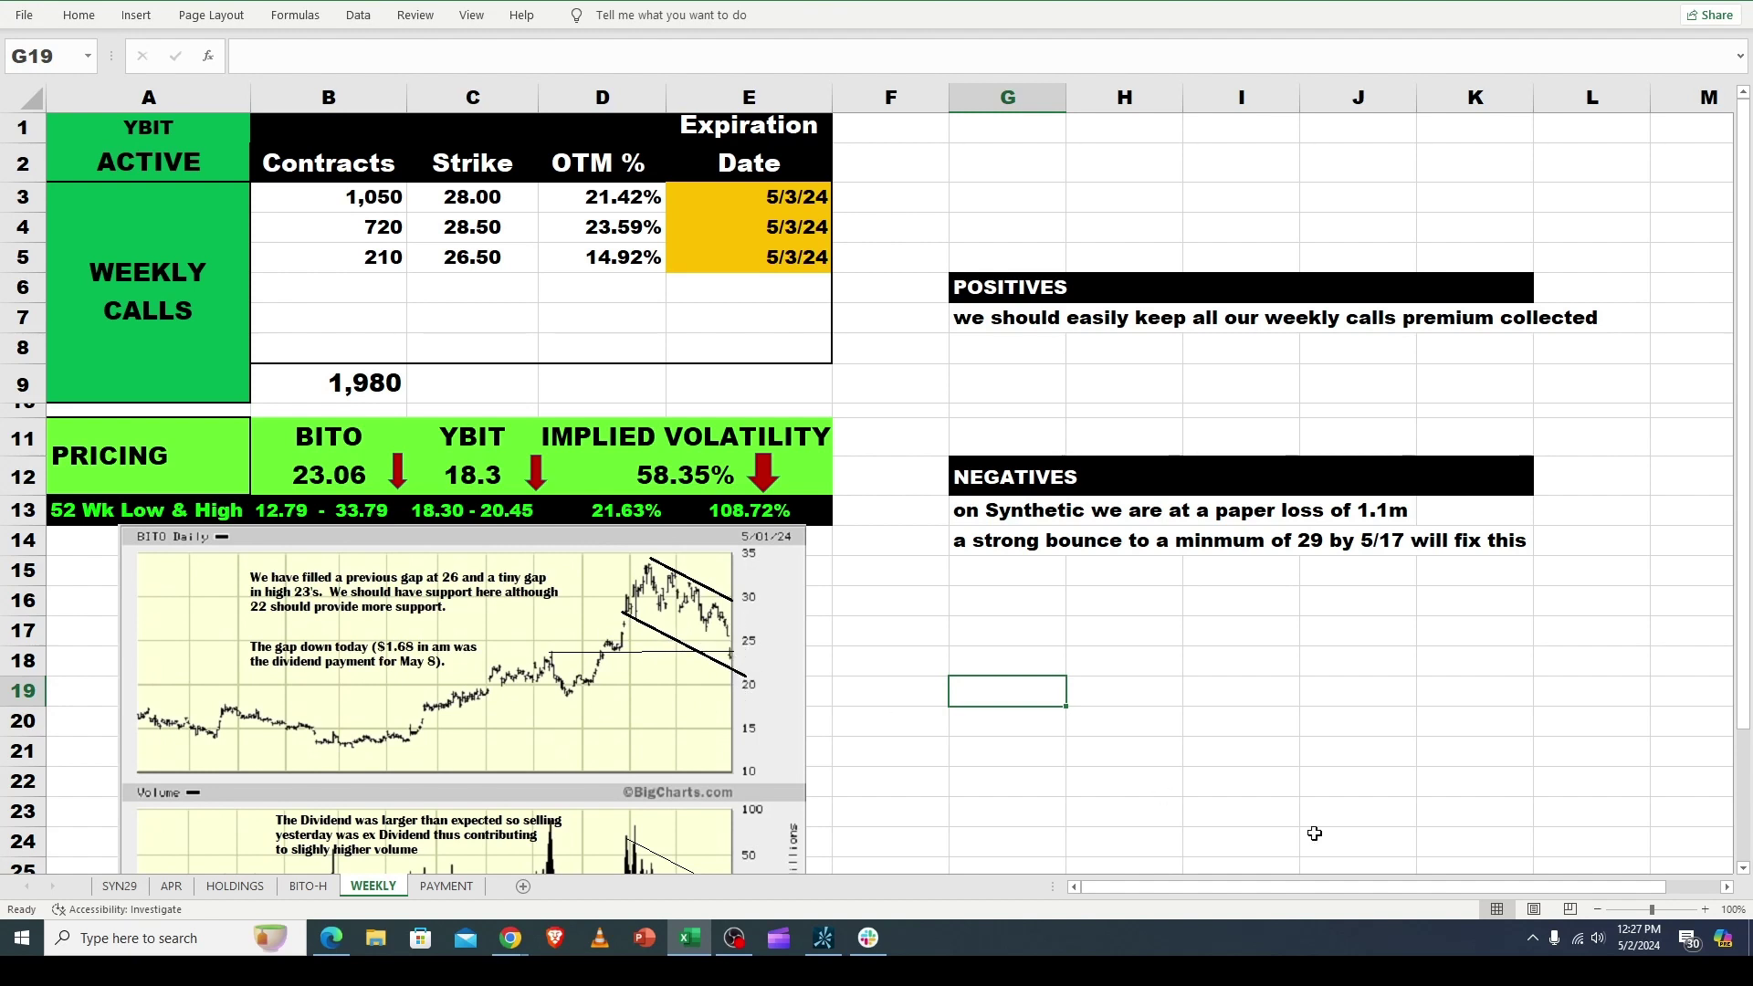
{"action": "left_click", "coordinate": [822, 938]}
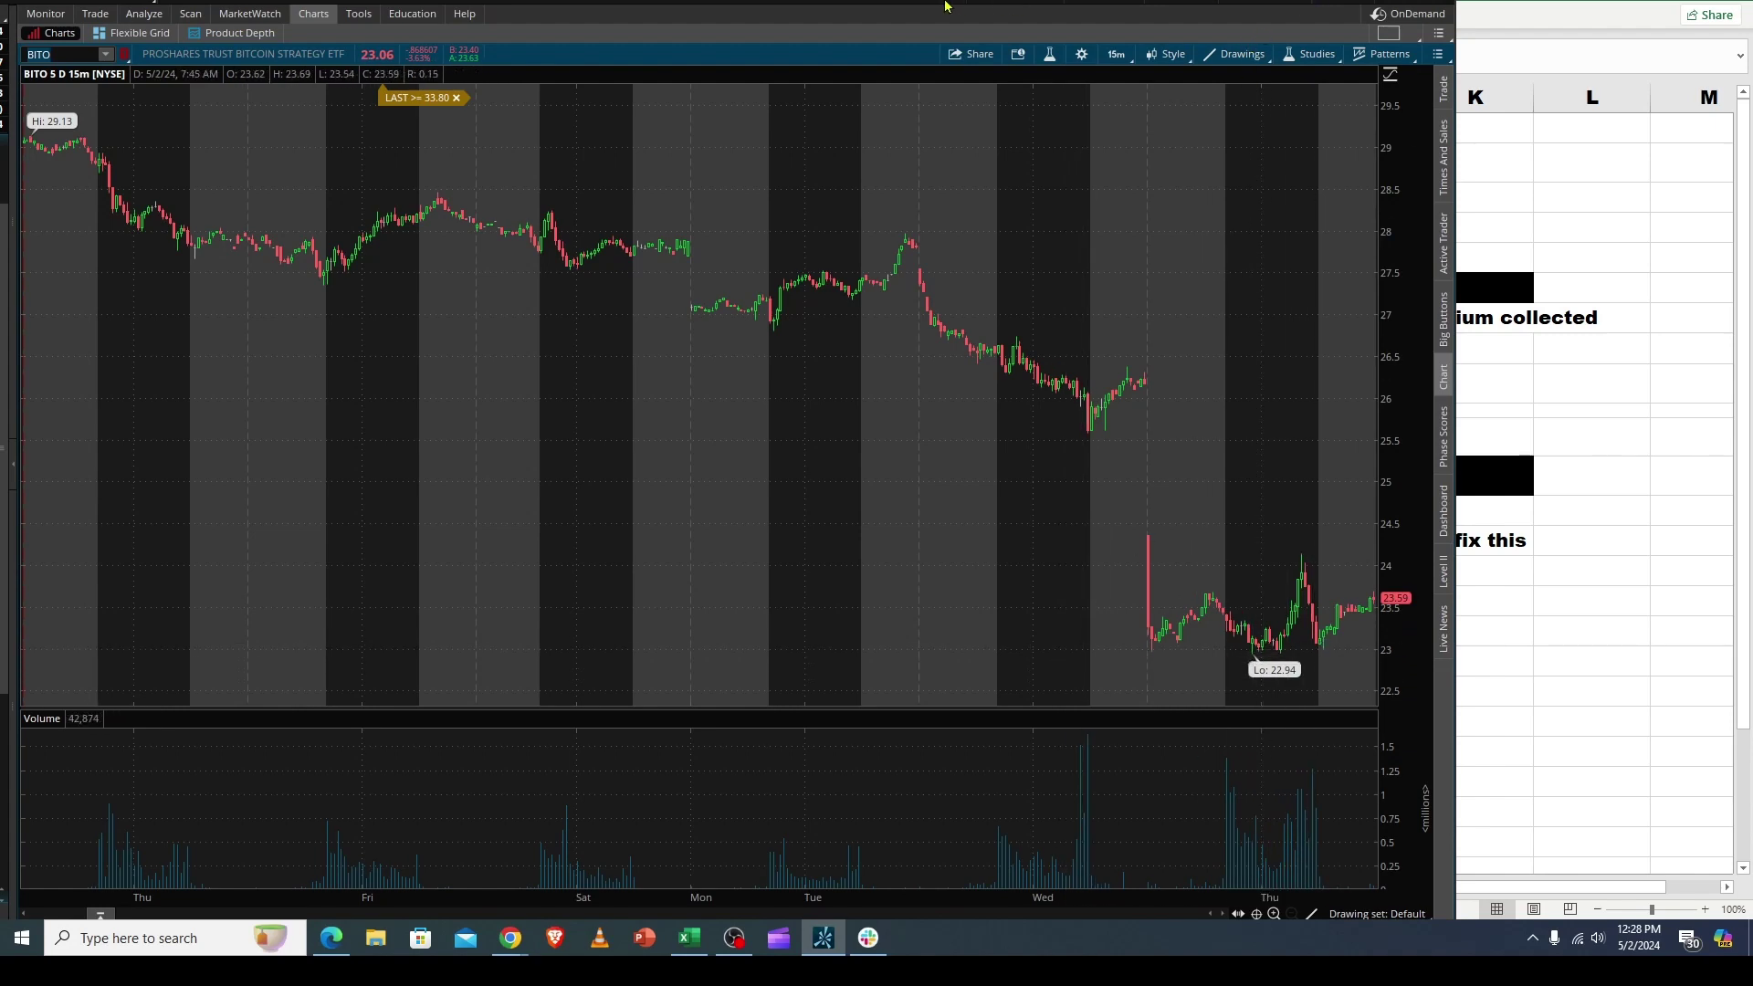
Switch from thinkorswim back to Excel's WEEKLY sheet with its BITO daily chart notes.
{"action": "left_click", "coordinate": [689, 937]}
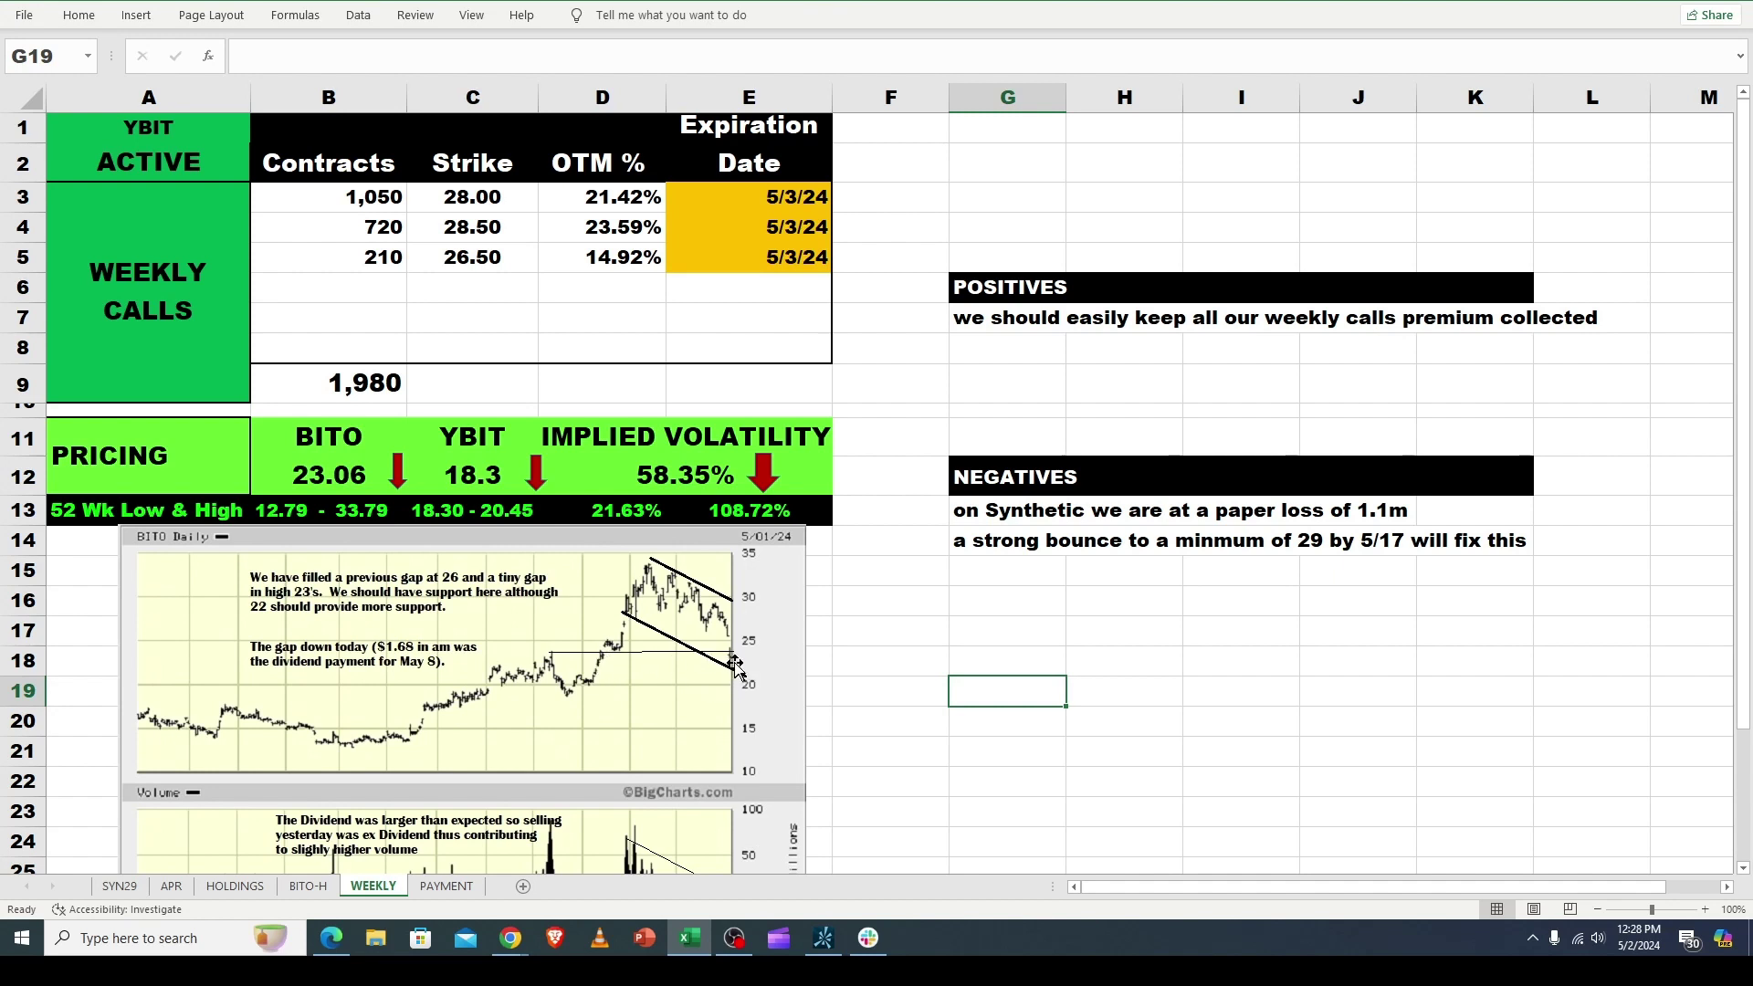
Lengthen the chart picture's lower trend line and enter scratch values 57 in G17 and 52 in G18.
{"action": "left_click_drag", "start_coordinate": [735, 664], "coordinate": [746, 677]}
{"action": "left_click", "coordinate": [1005, 638]}
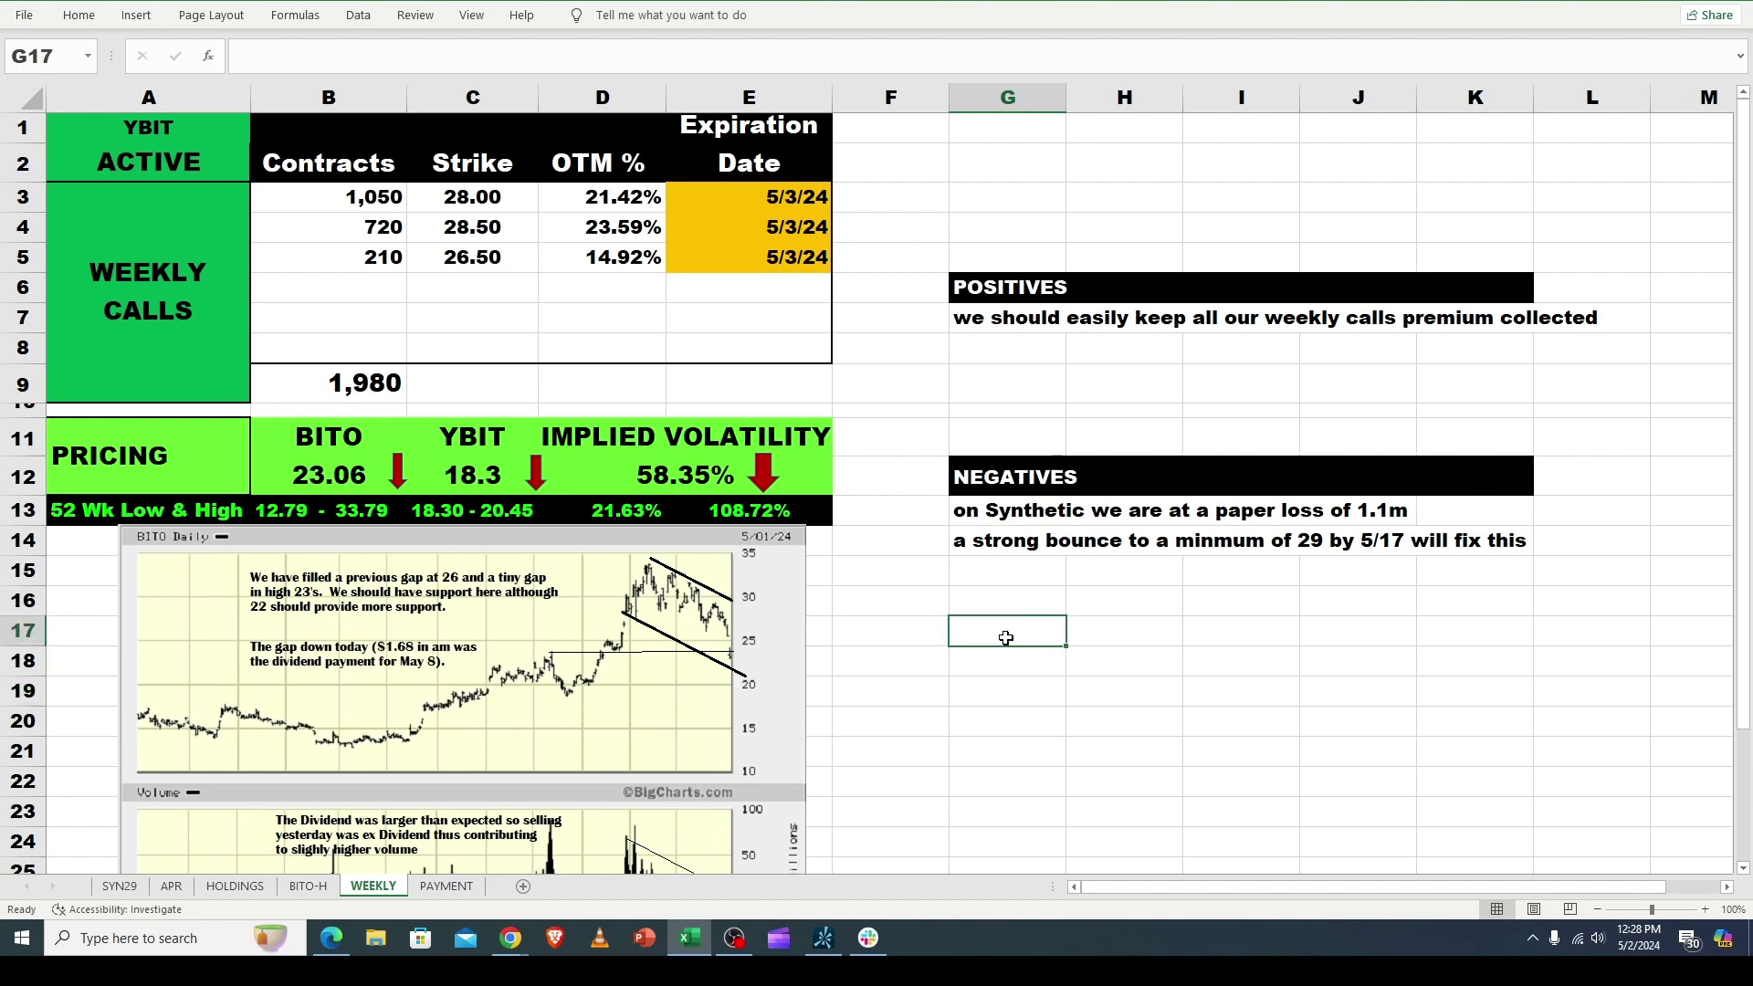
{"action": "type", "text": "57"}
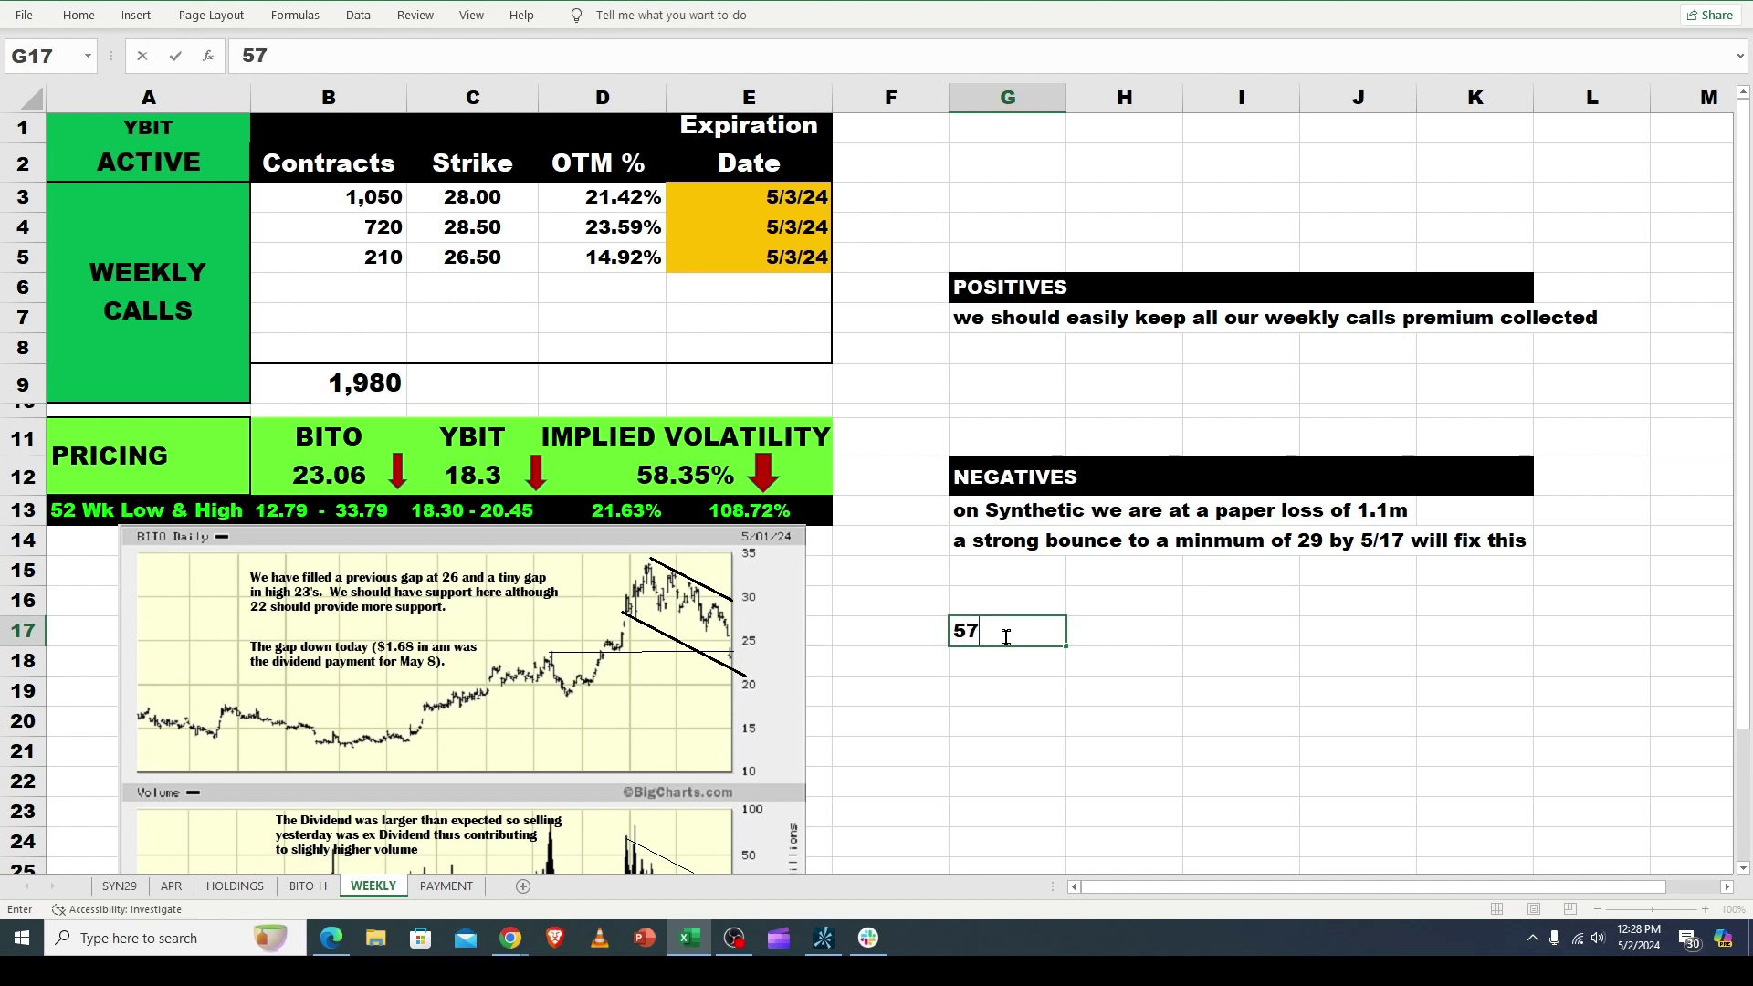
{"action": "key", "text": "Return"}
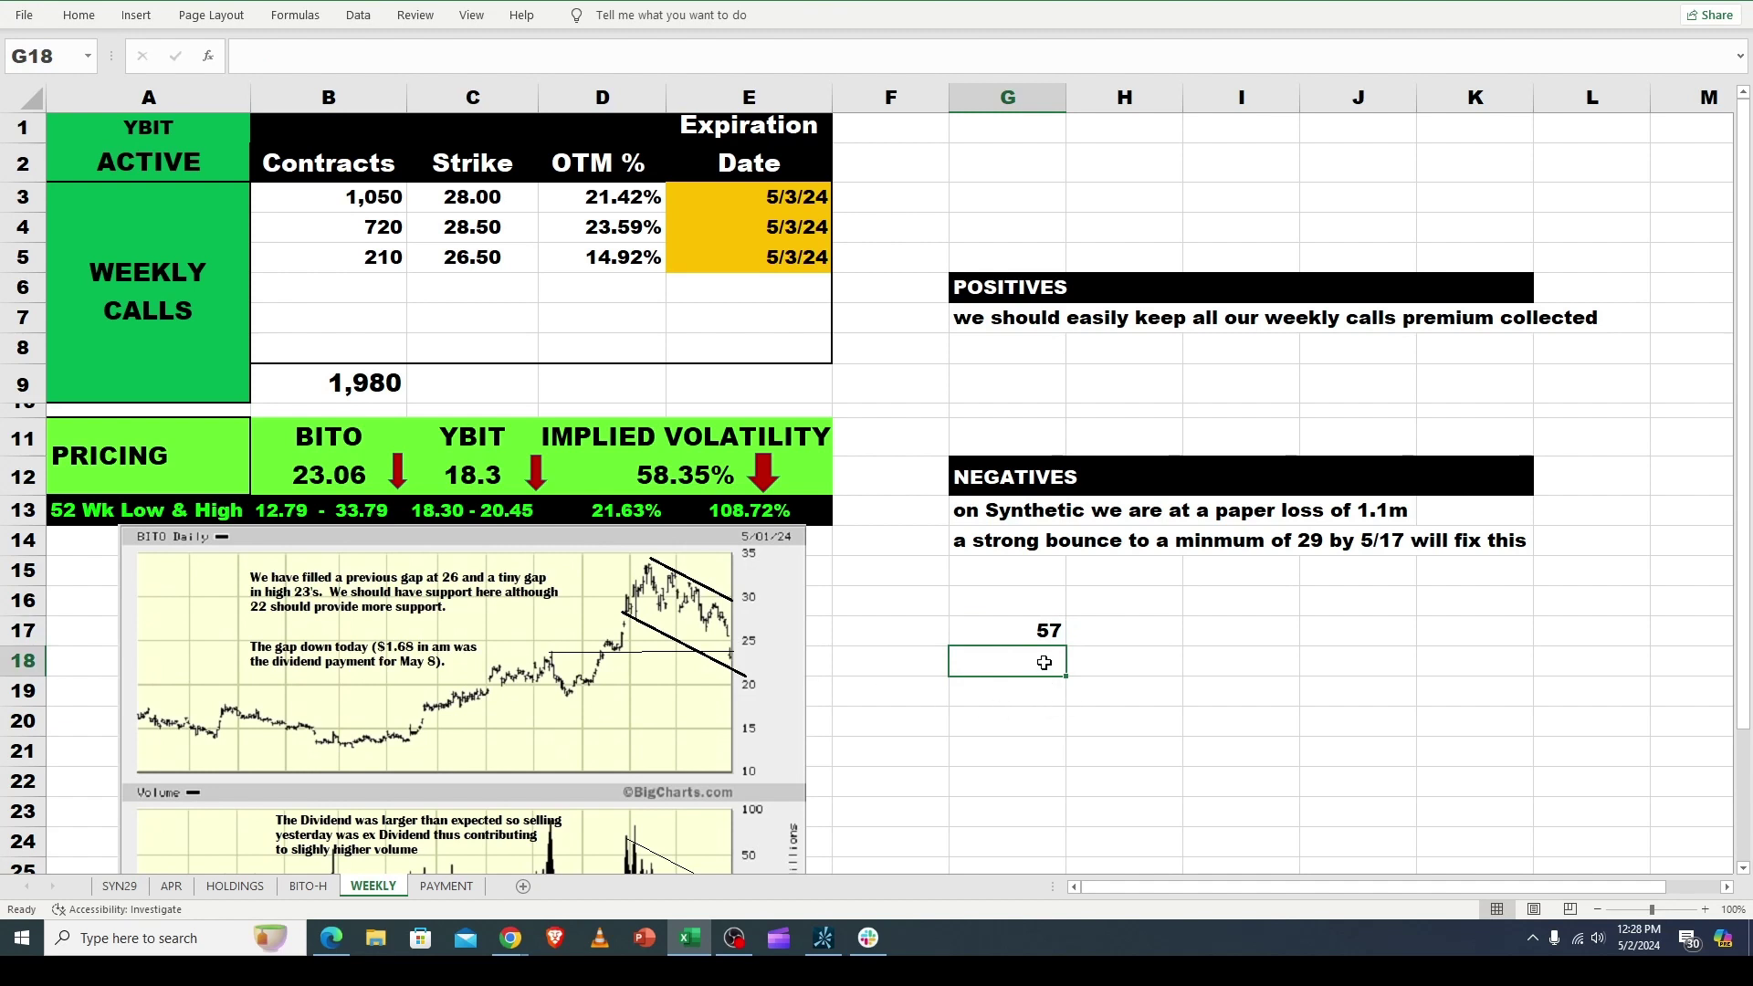
{"action": "type", "text": "52"}
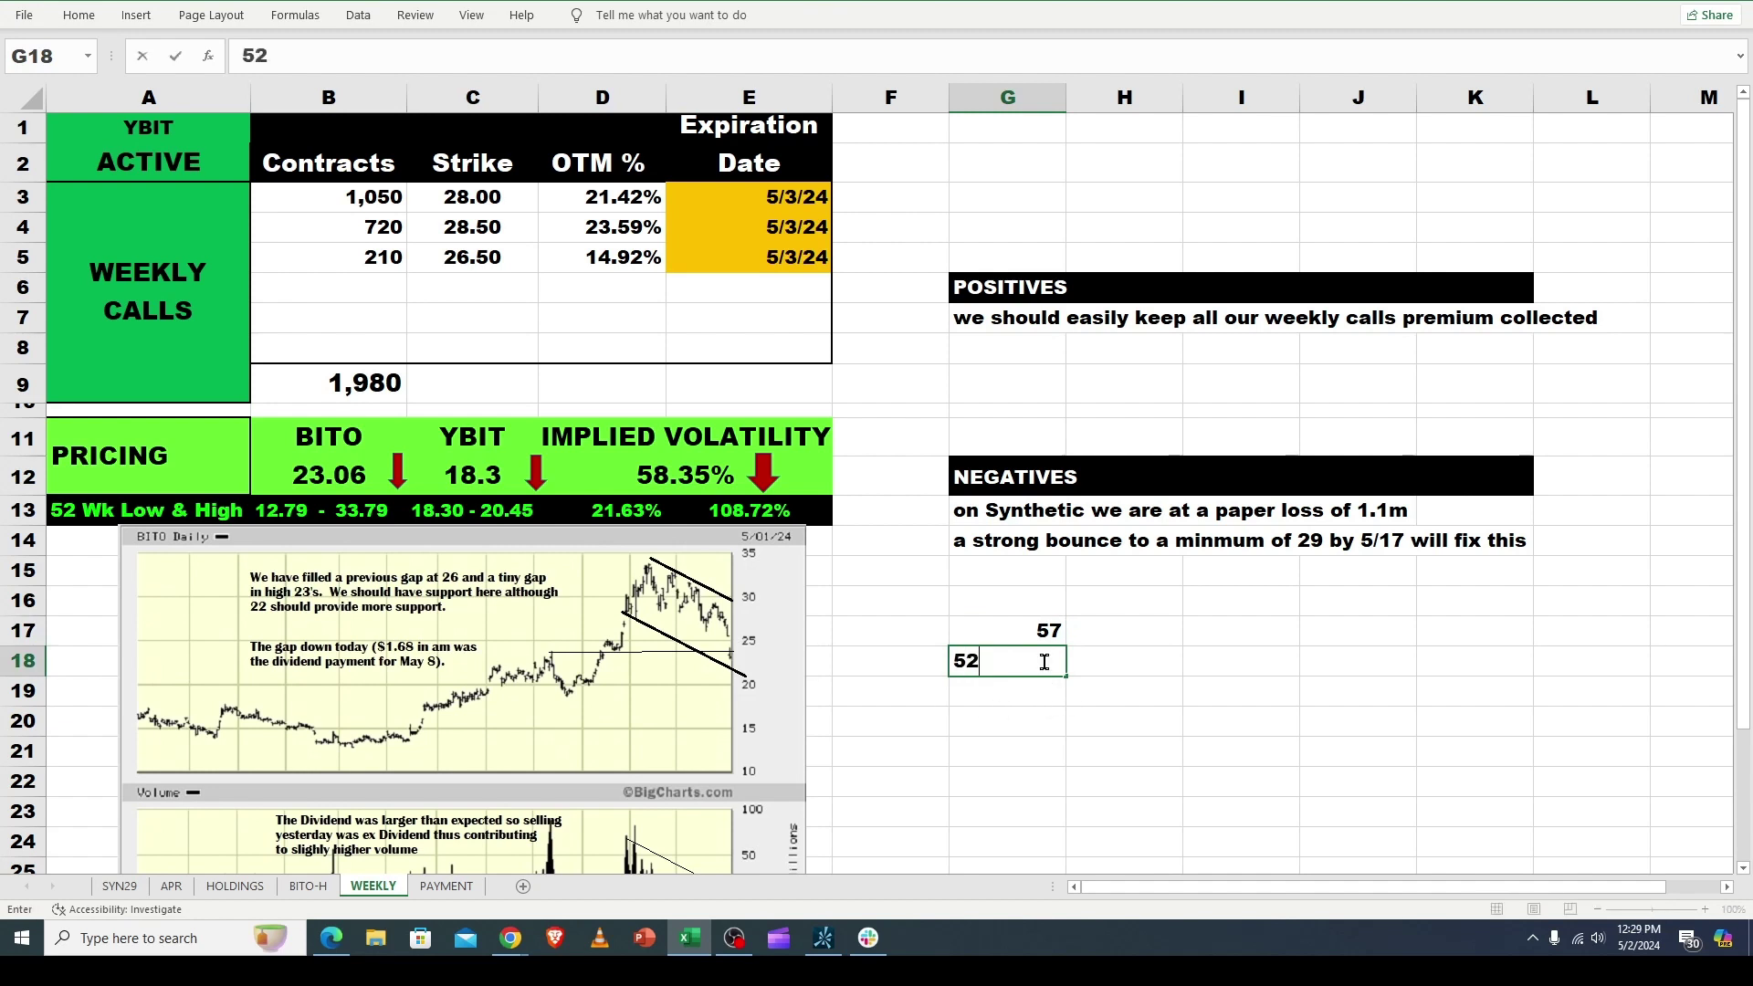
{"action": "key", "text": "Return"}
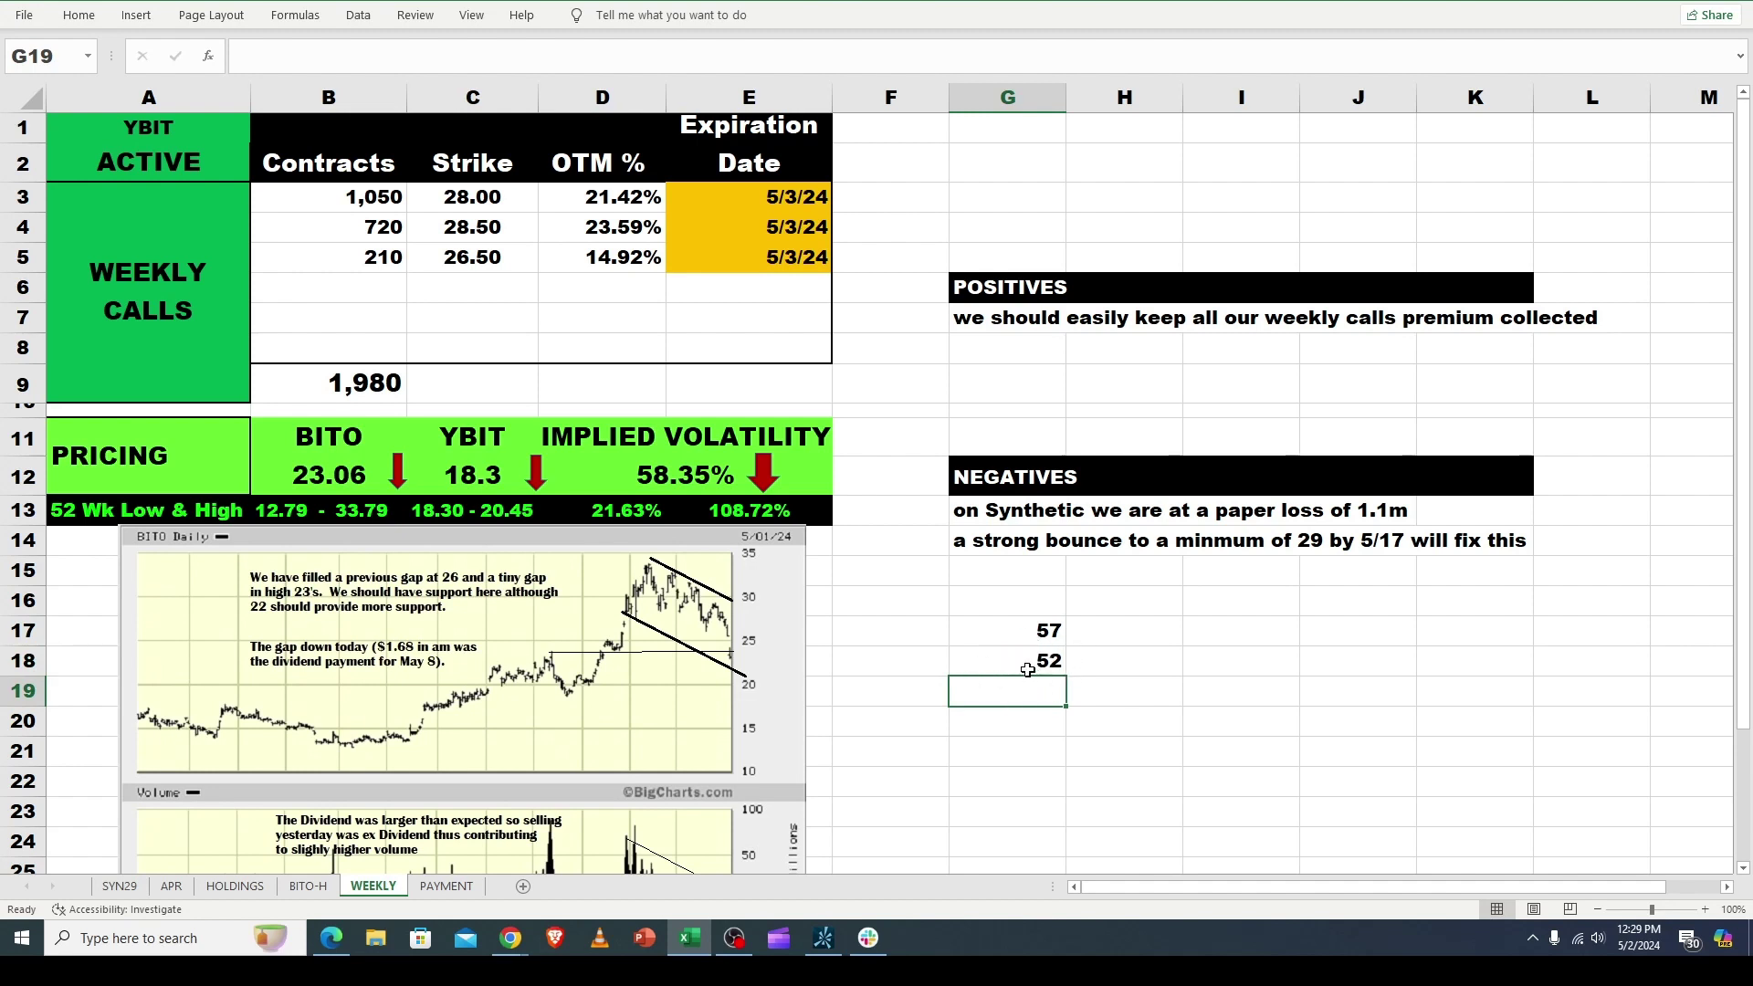
{"action": "left_click", "coordinate": [1022, 662]}
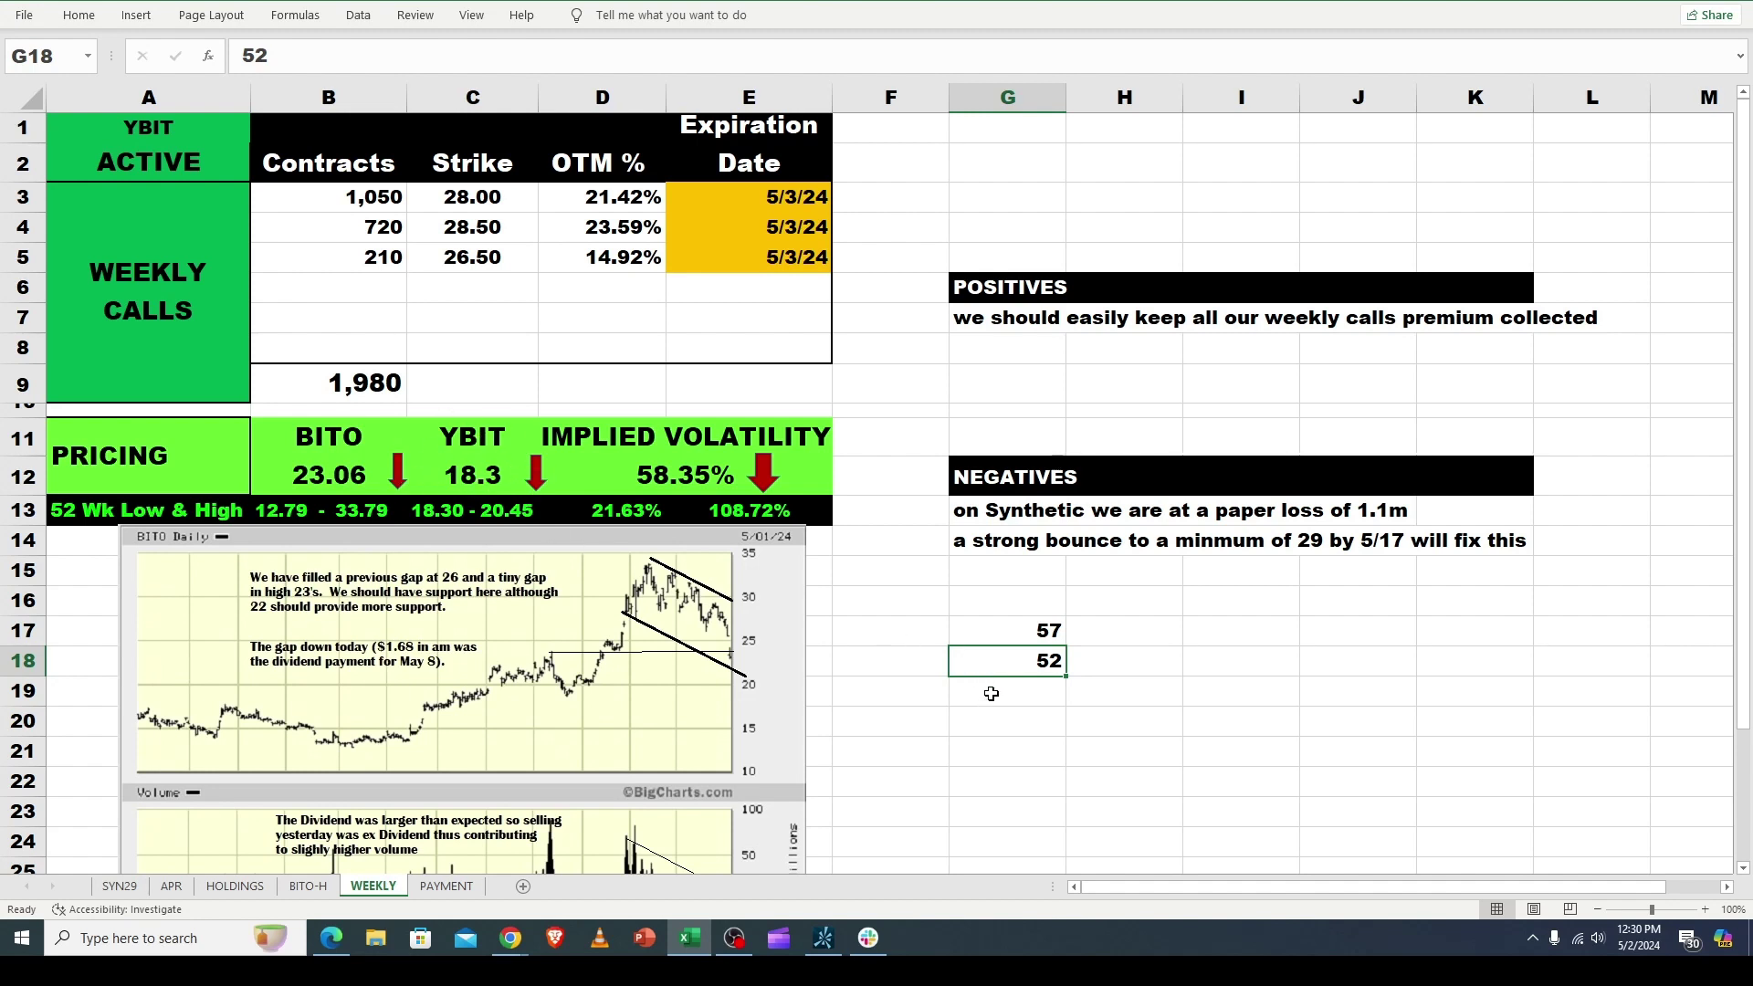
{"action": "left_click", "coordinate": [991, 690]}
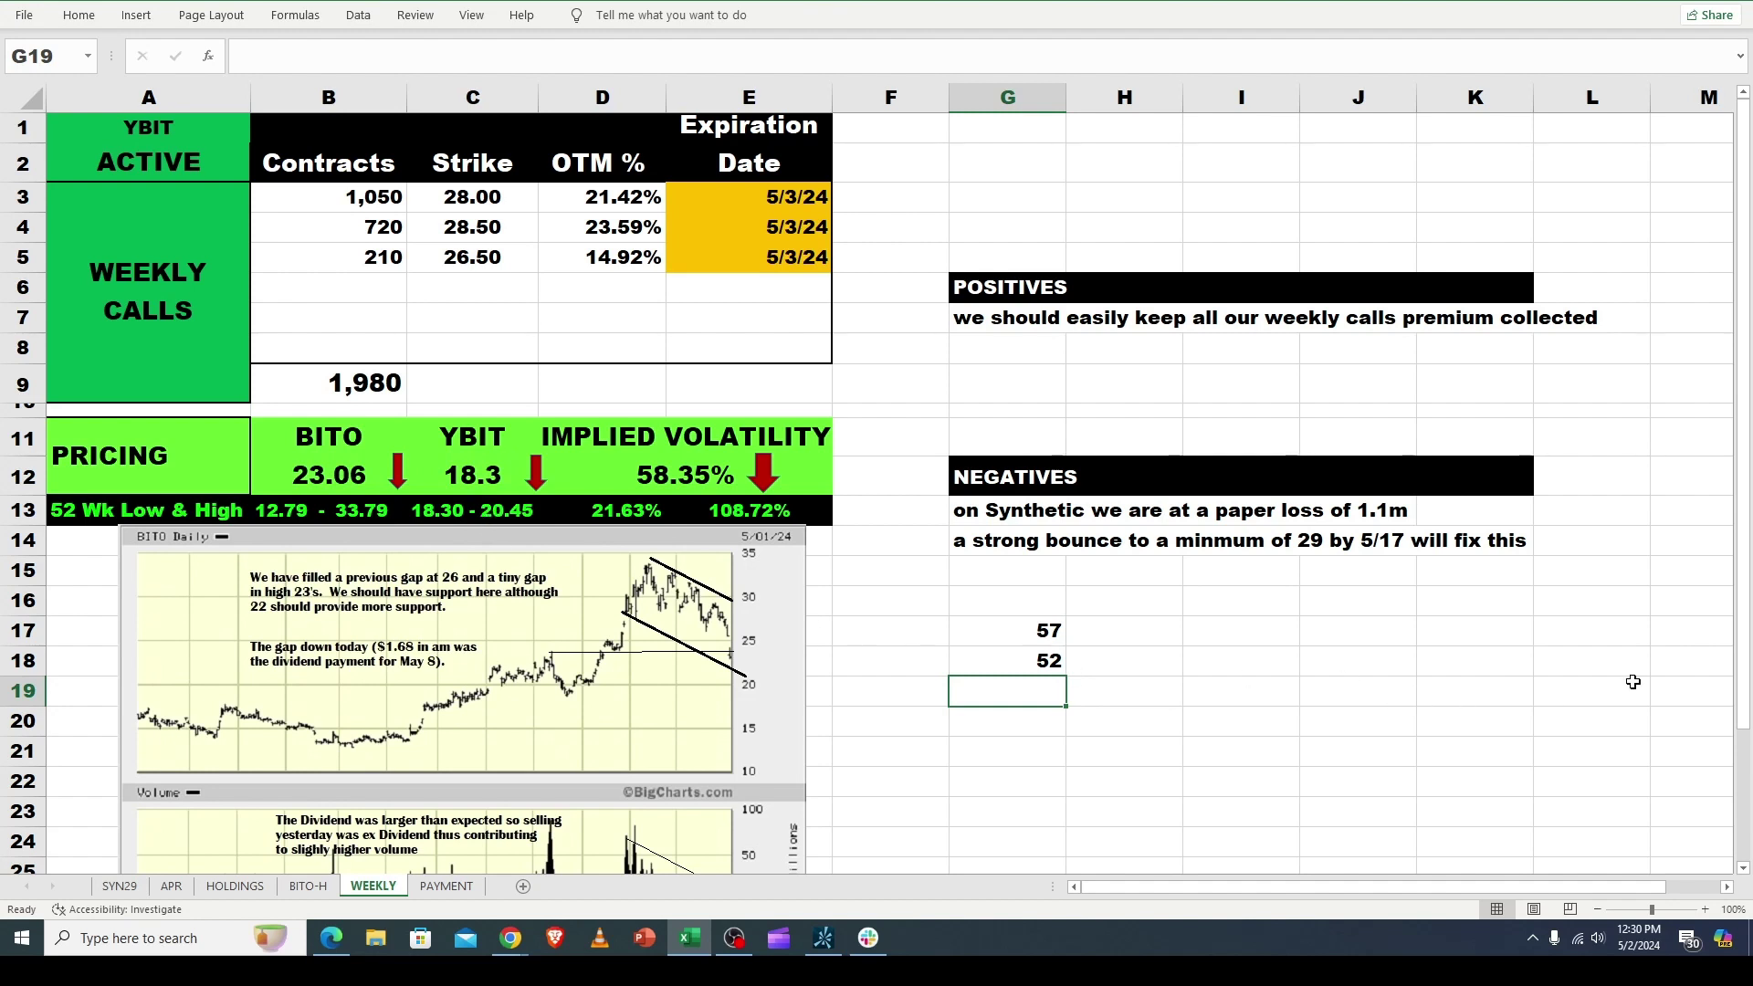
{"action": "left_click_drag", "start_coordinate": [1744, 639], "coordinate": [1745, 719]}
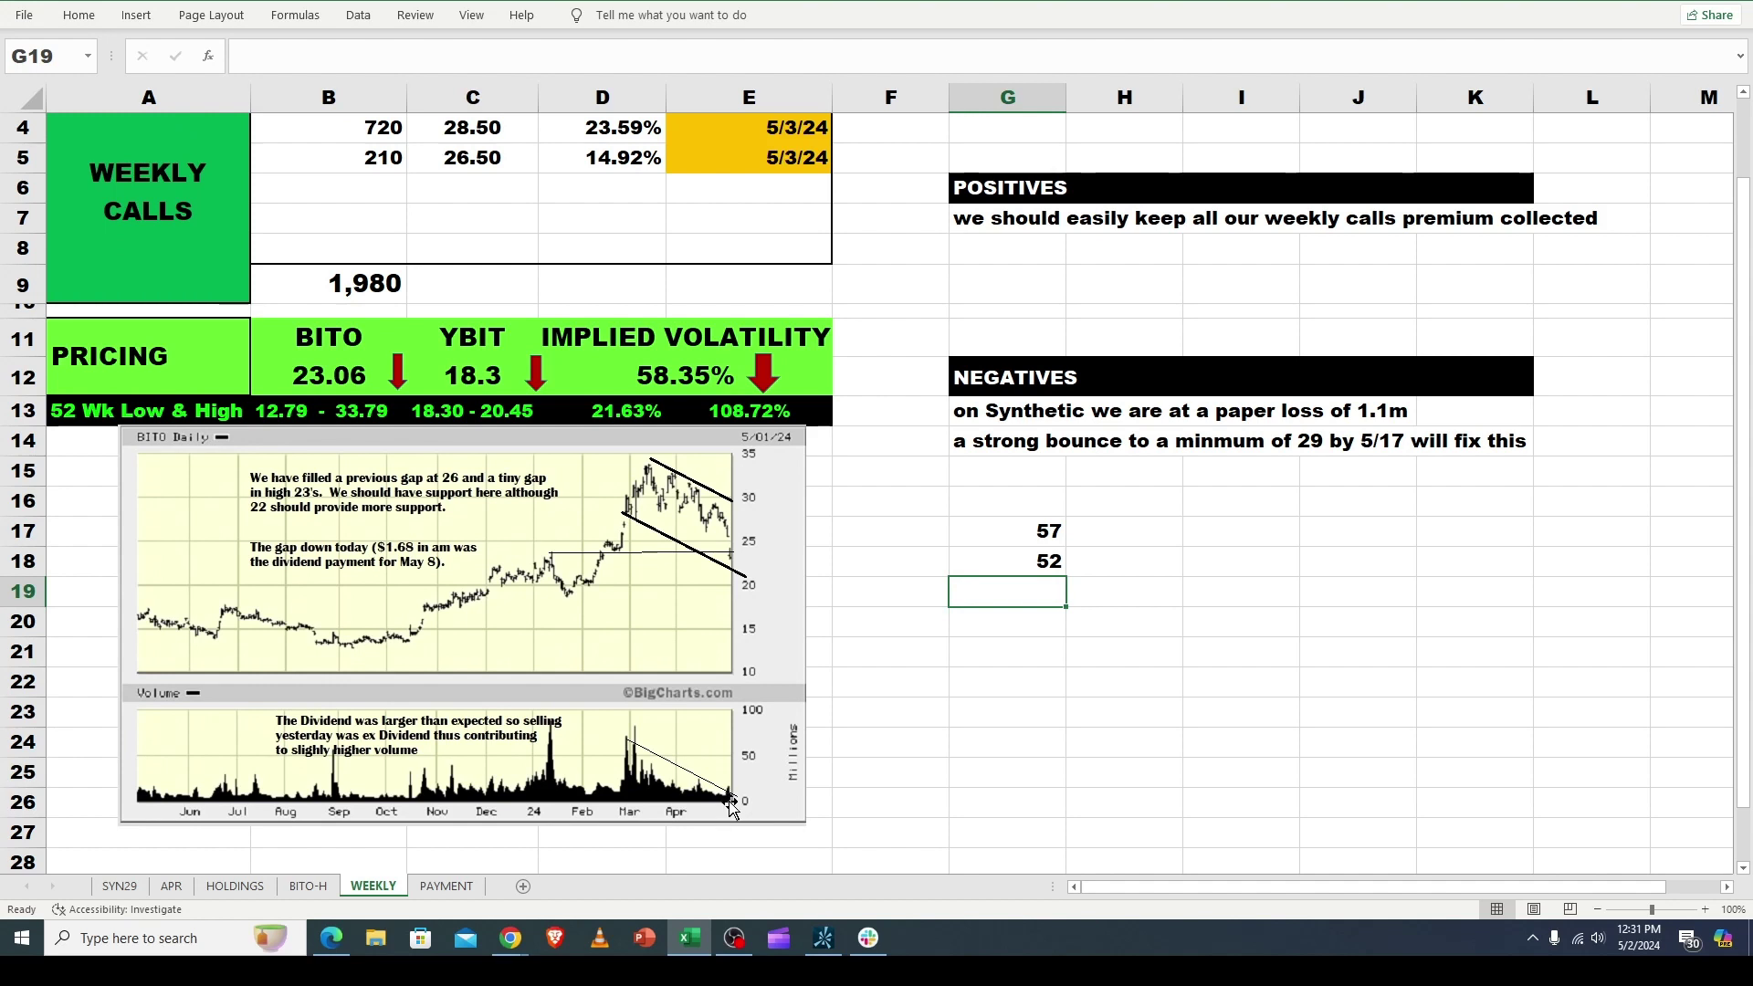
{"action": "left_click", "coordinate": [995, 744]}
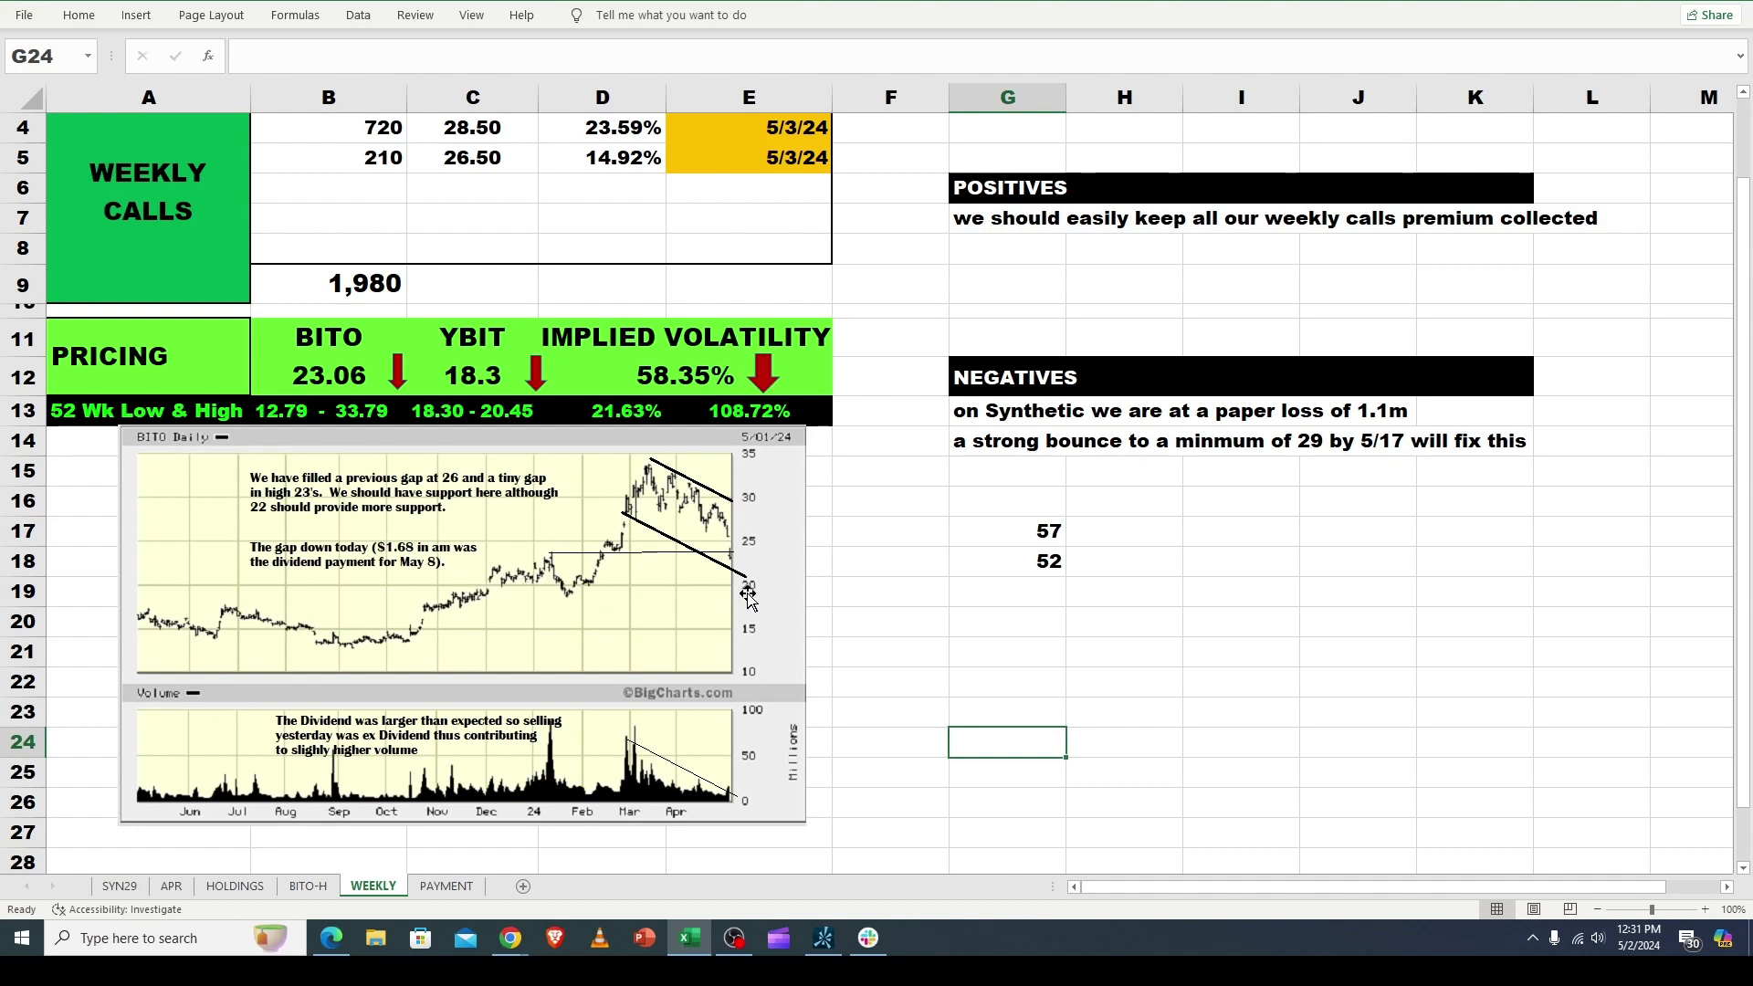
{"action": "left_click", "coordinate": [1031, 589]}
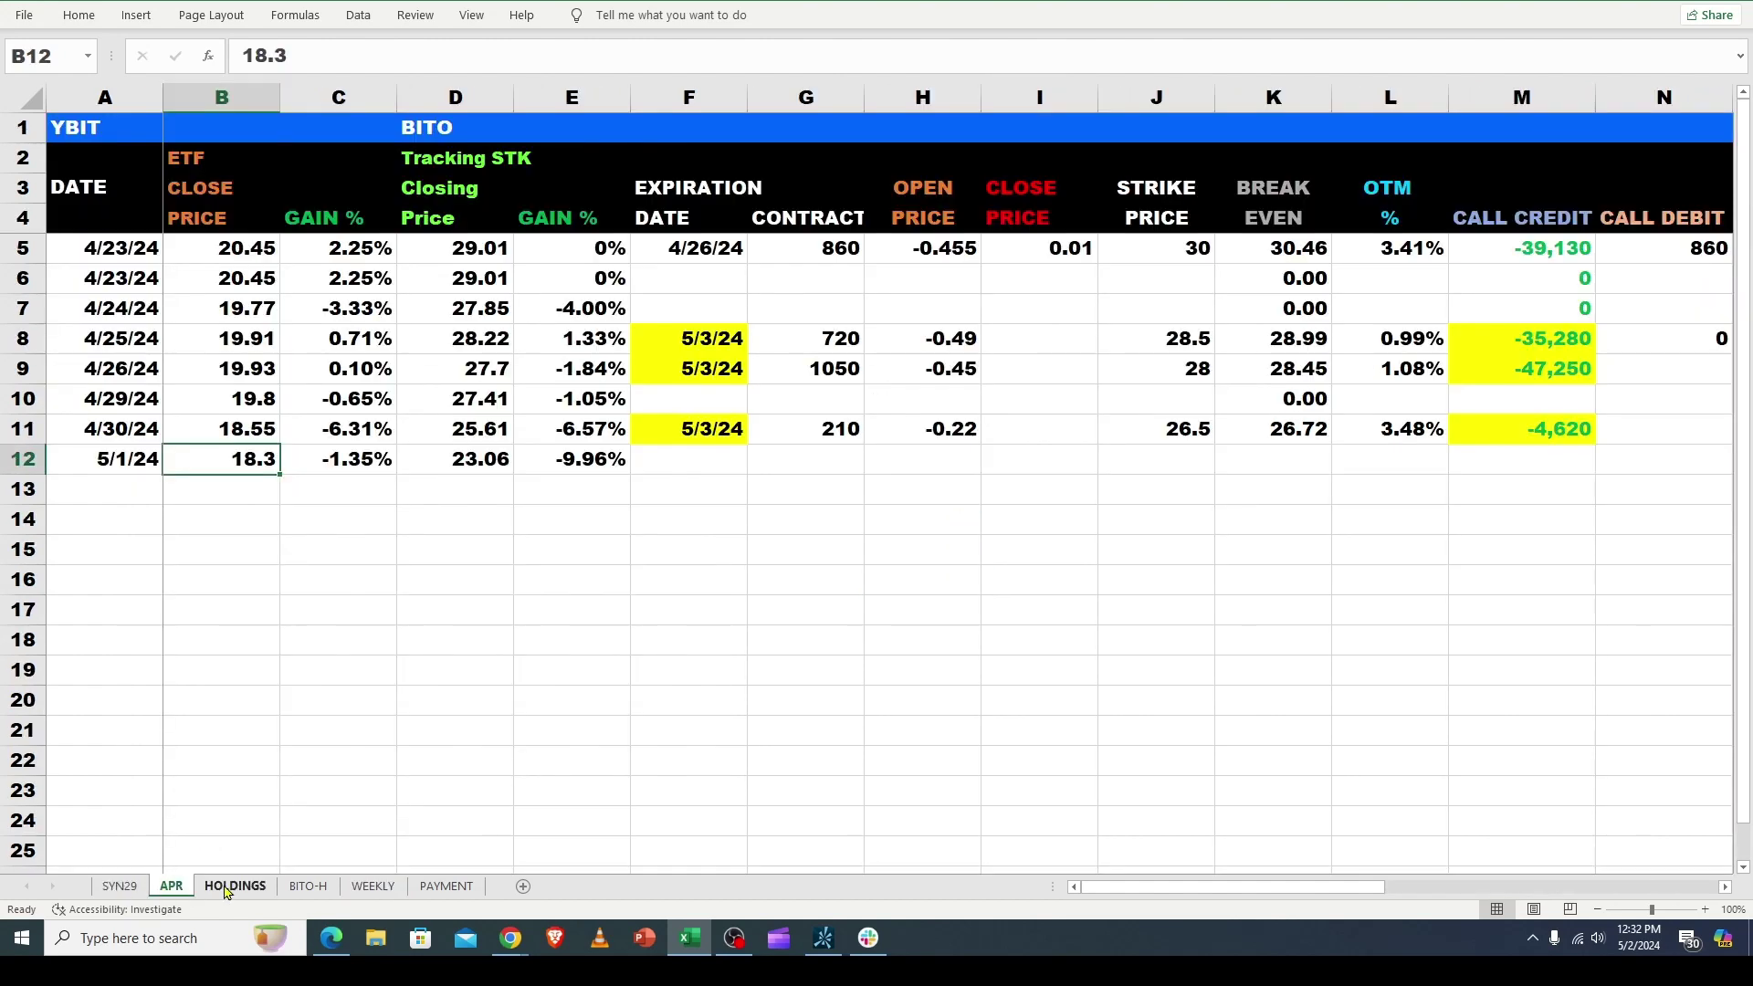
{"action": "left_click", "coordinate": [370, 885]}
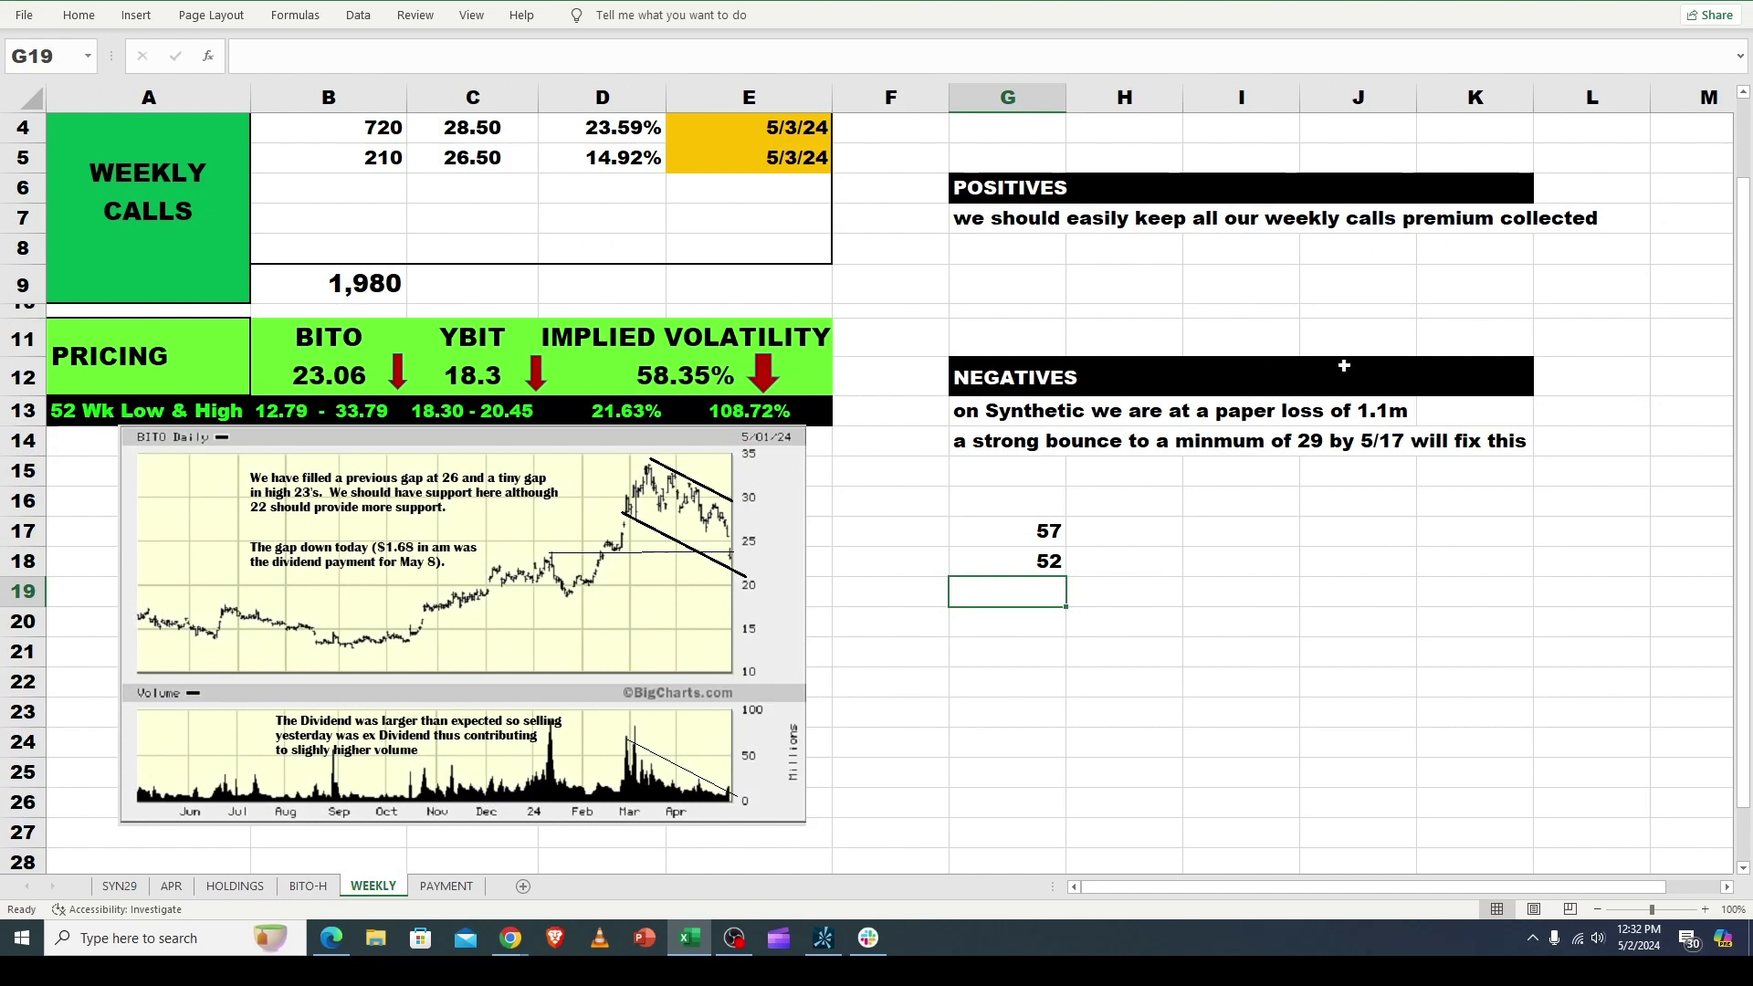
{"action": "scroll", "coordinate": [1722, 417], "scroll_direction": "up", "scroll_amount": 1}
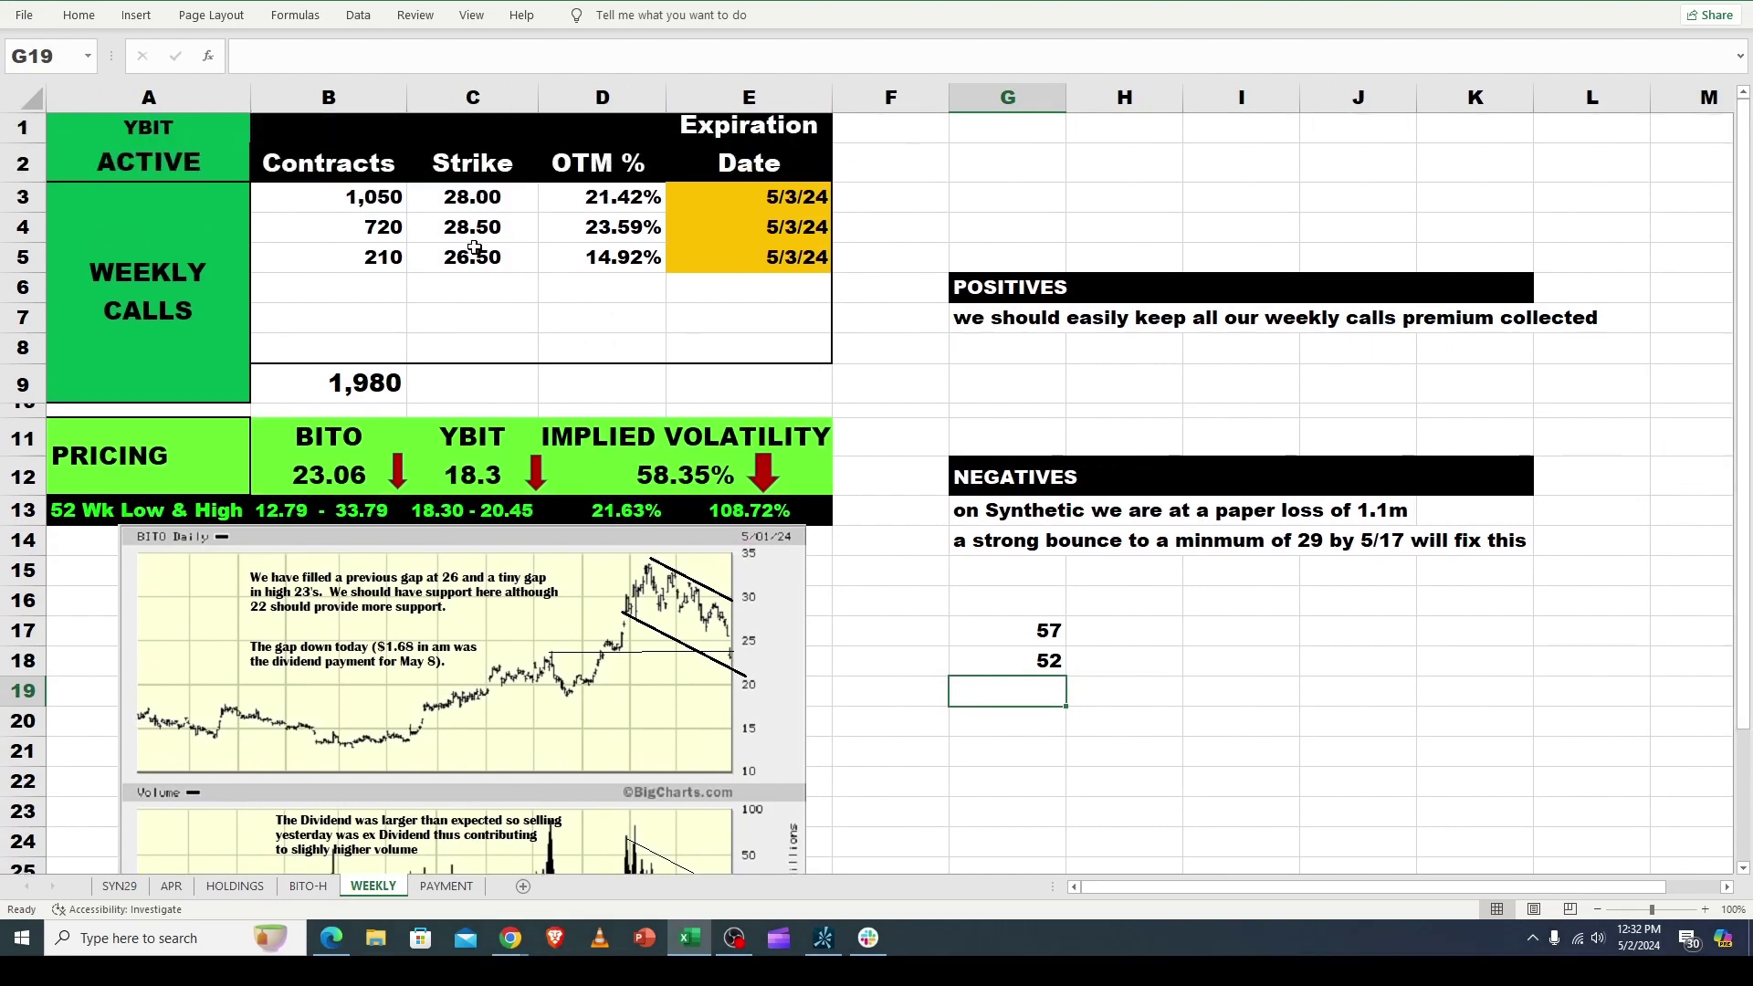
{"action": "left_click", "coordinate": [457, 201]}
{"action": "left_click", "coordinate": [359, 197]}
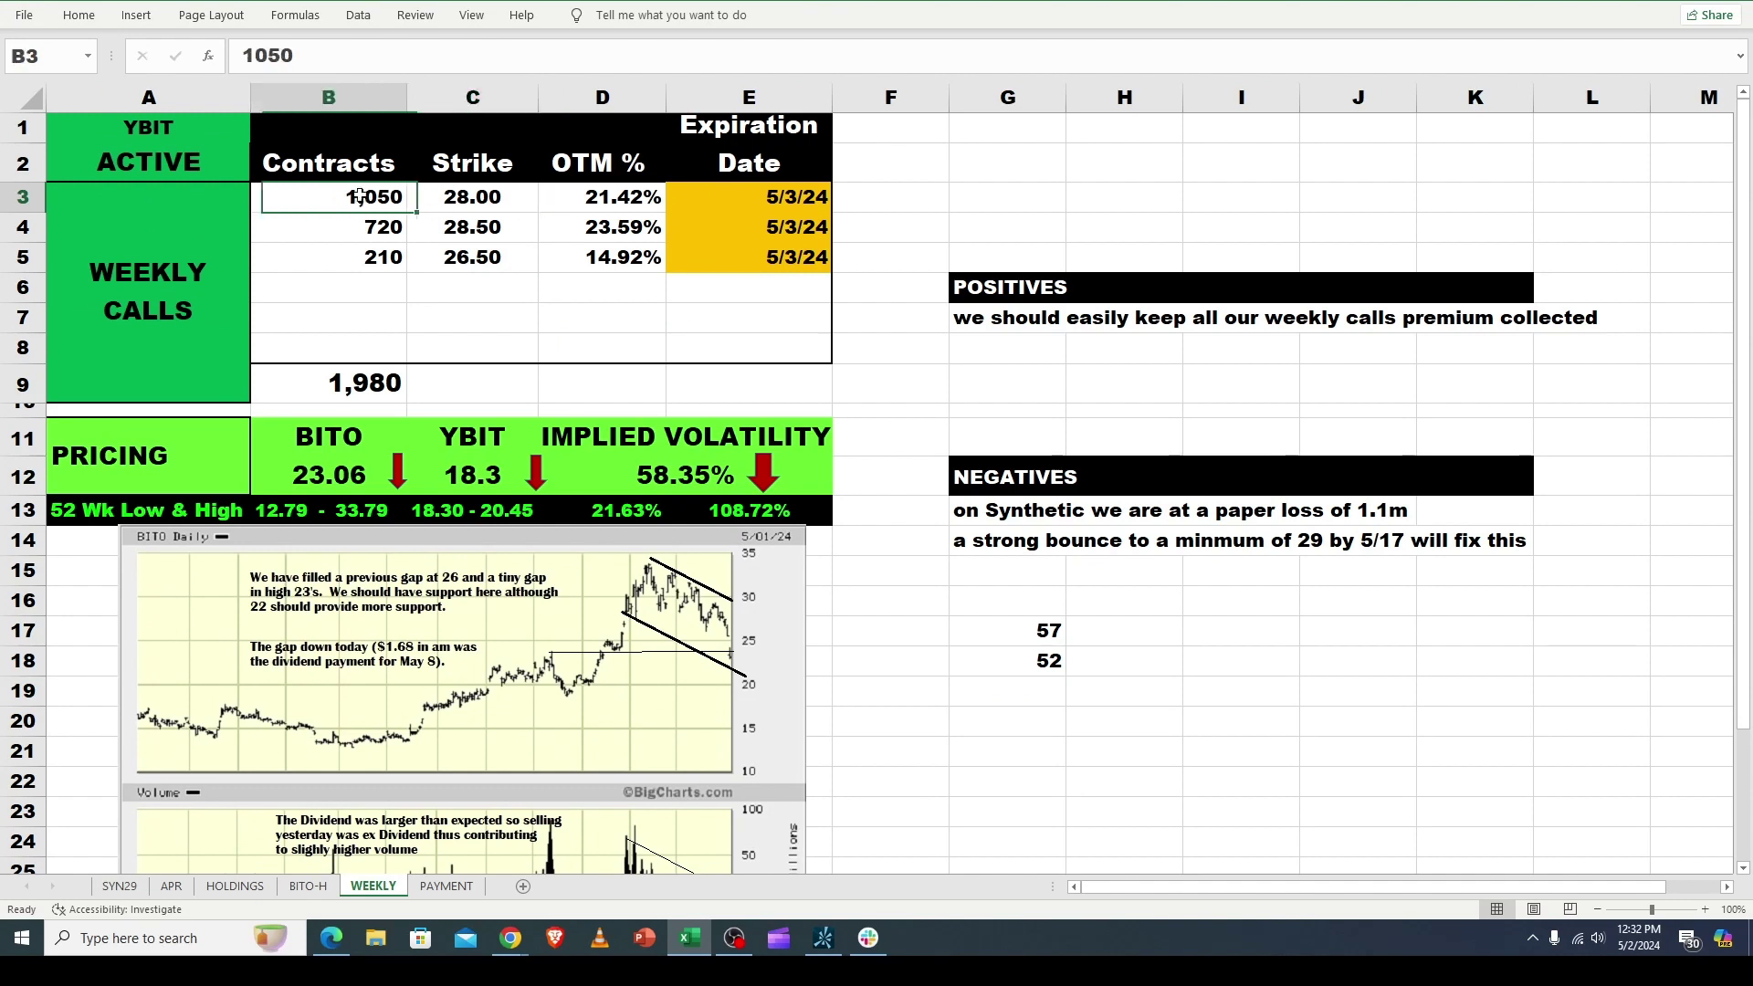
{"action": "left_click", "coordinate": [470, 235]}
{"action": "left_click", "coordinate": [475, 259]}
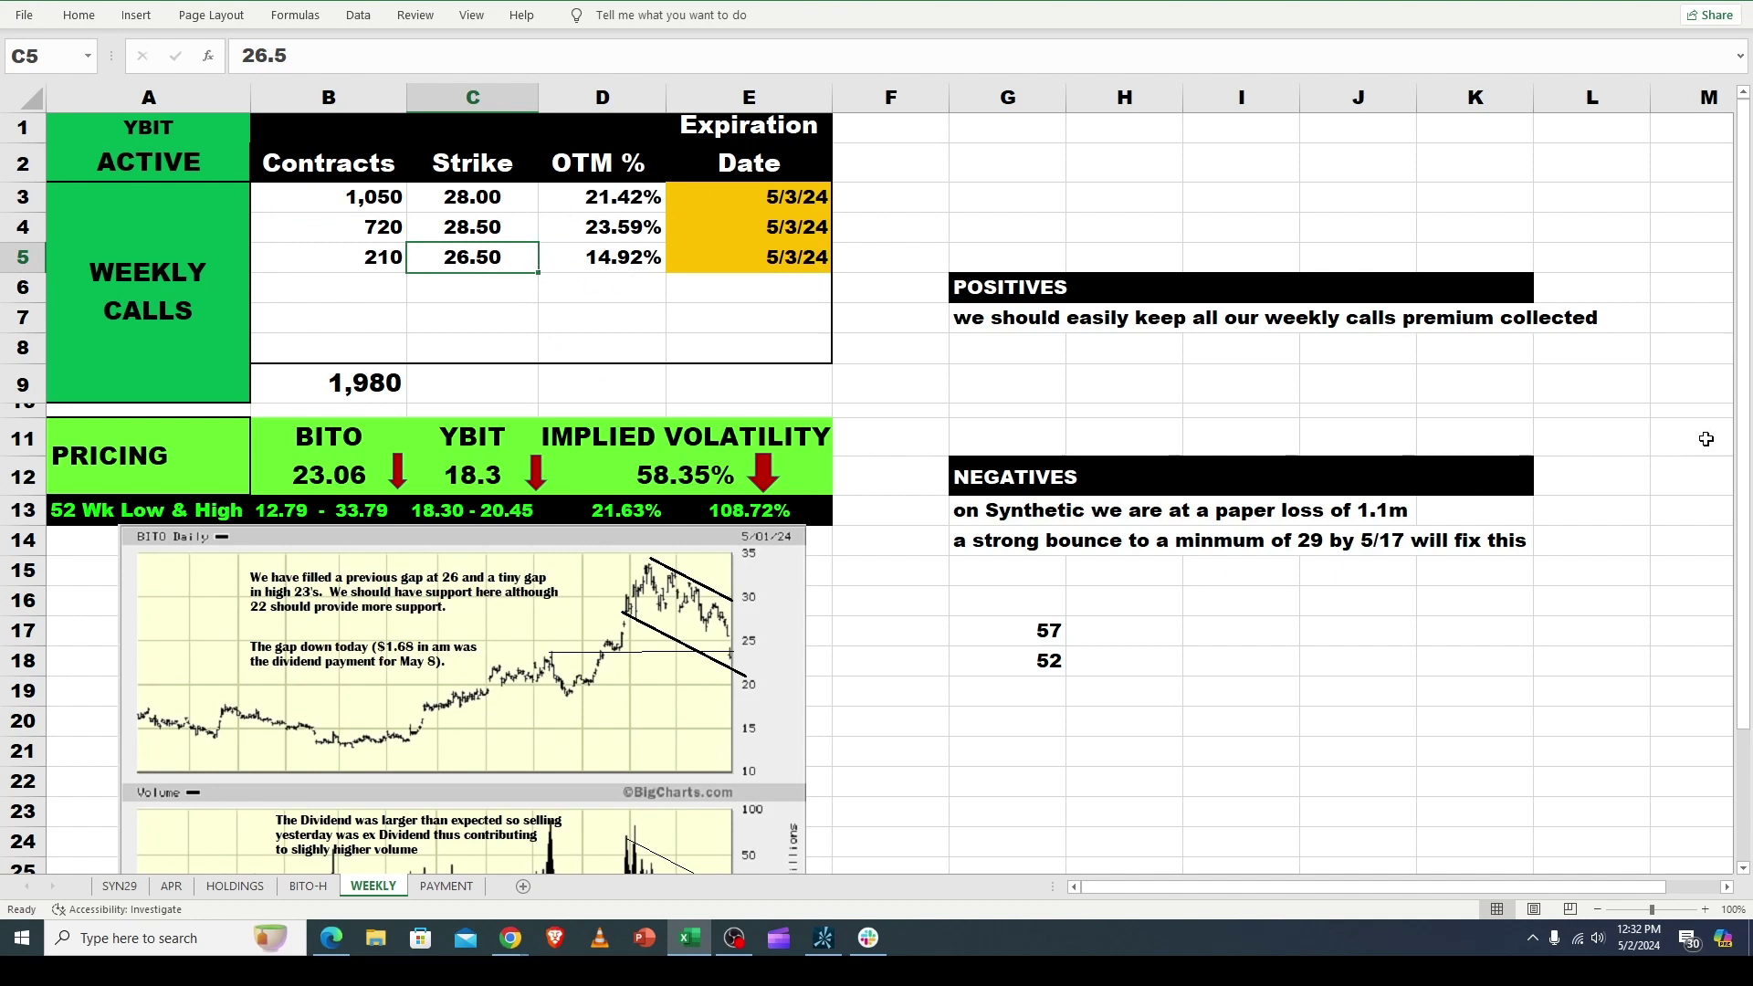
{"action": "left_click_drag", "start_coordinate": [1741, 452], "coordinate": [1739, 557]}
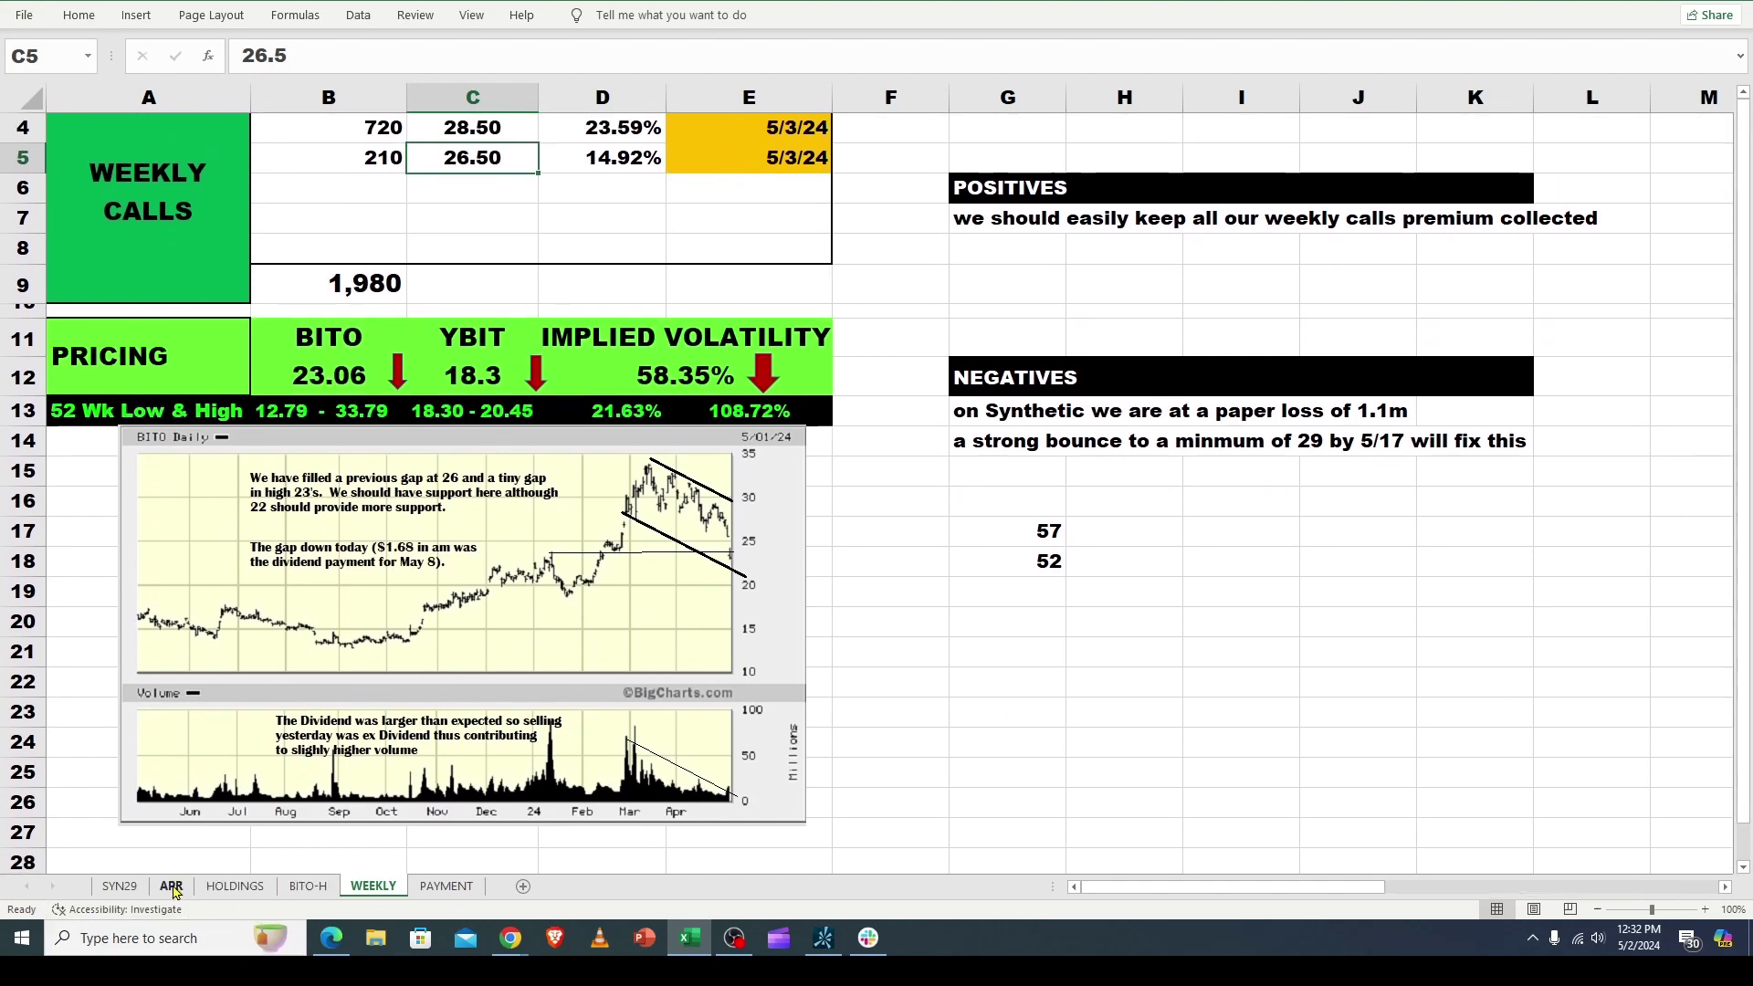
Go to the APR sheet and scroll right to the 5/3/24 call credits, then back left.
{"action": "left_click", "coordinate": [173, 888]}
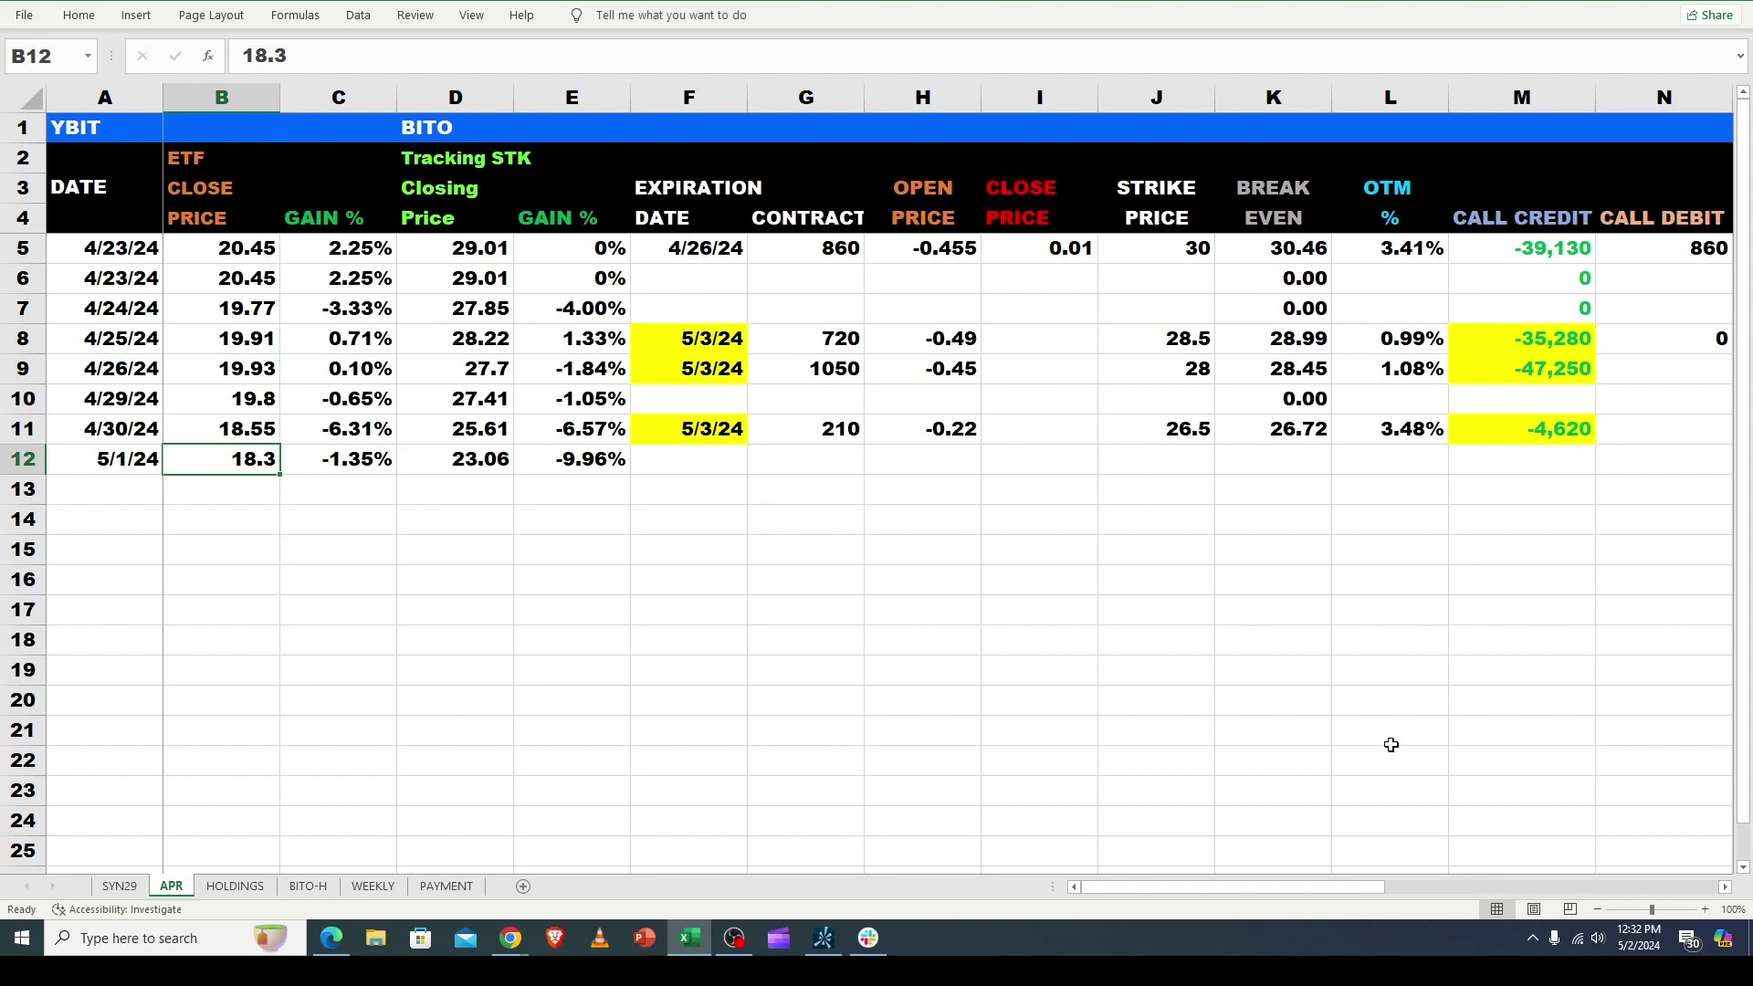
{"action": "left_click_drag", "start_coordinate": [1324, 884], "coordinate": [1421, 912]}
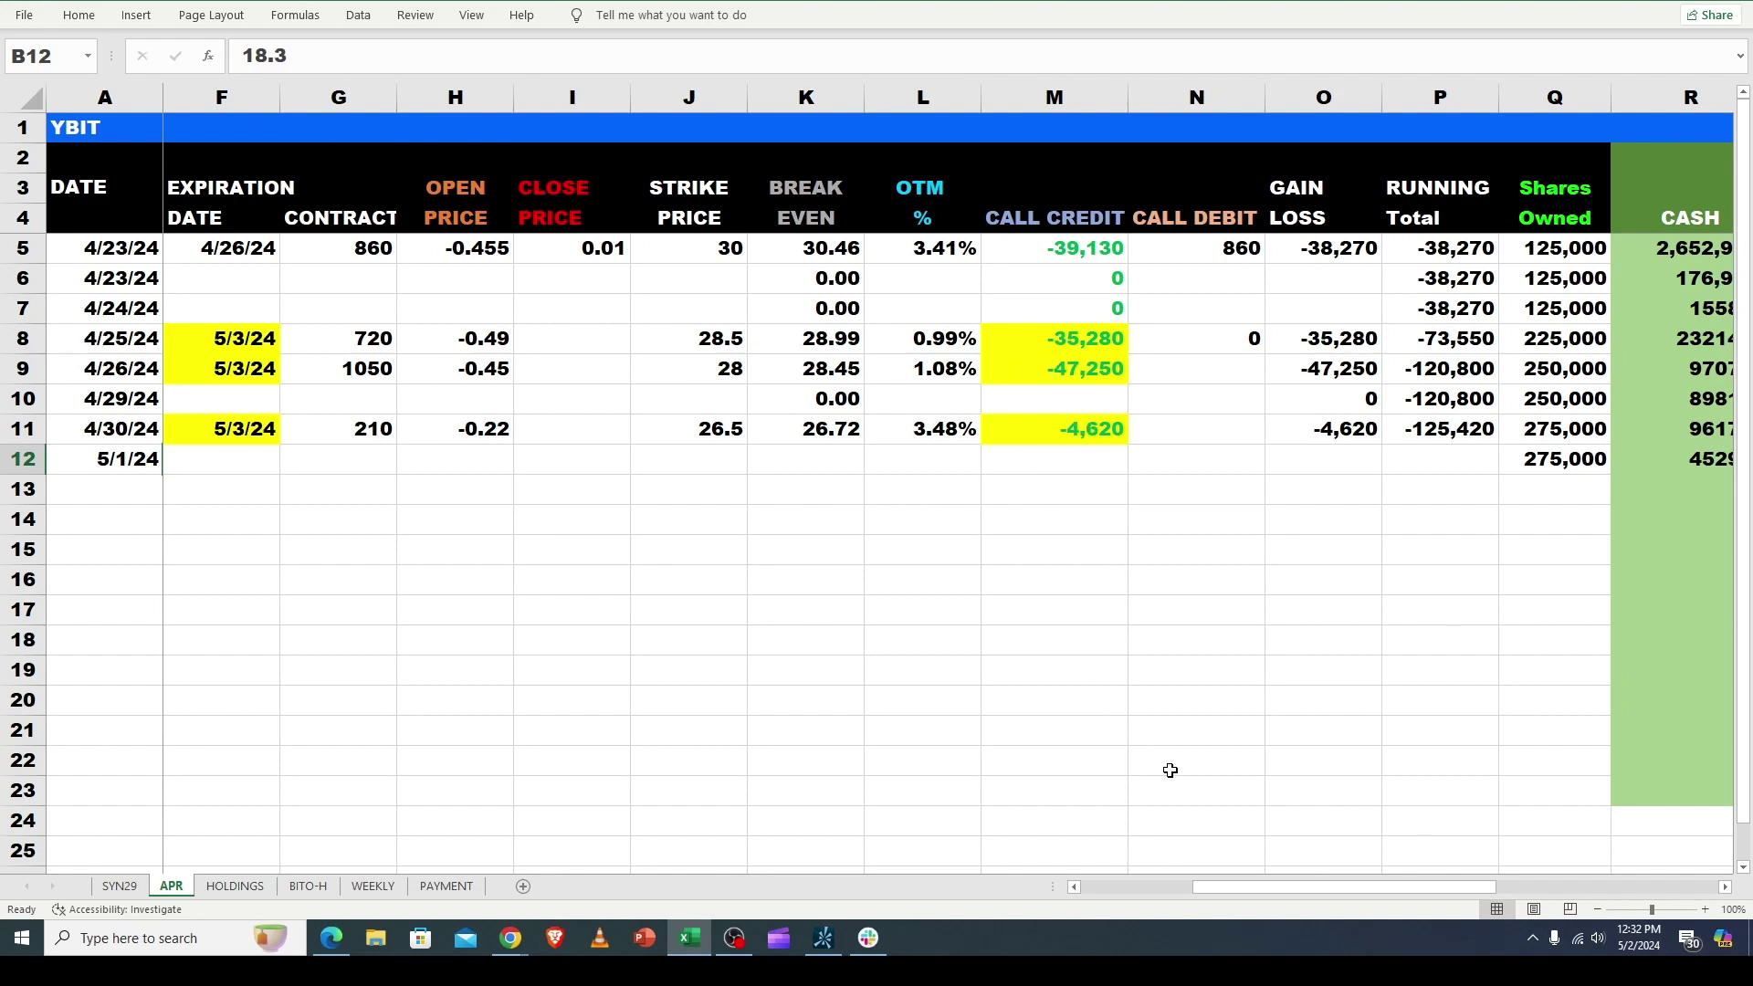
{"action": "left_click_drag", "start_coordinate": [1245, 886], "coordinate": [1117, 892]}
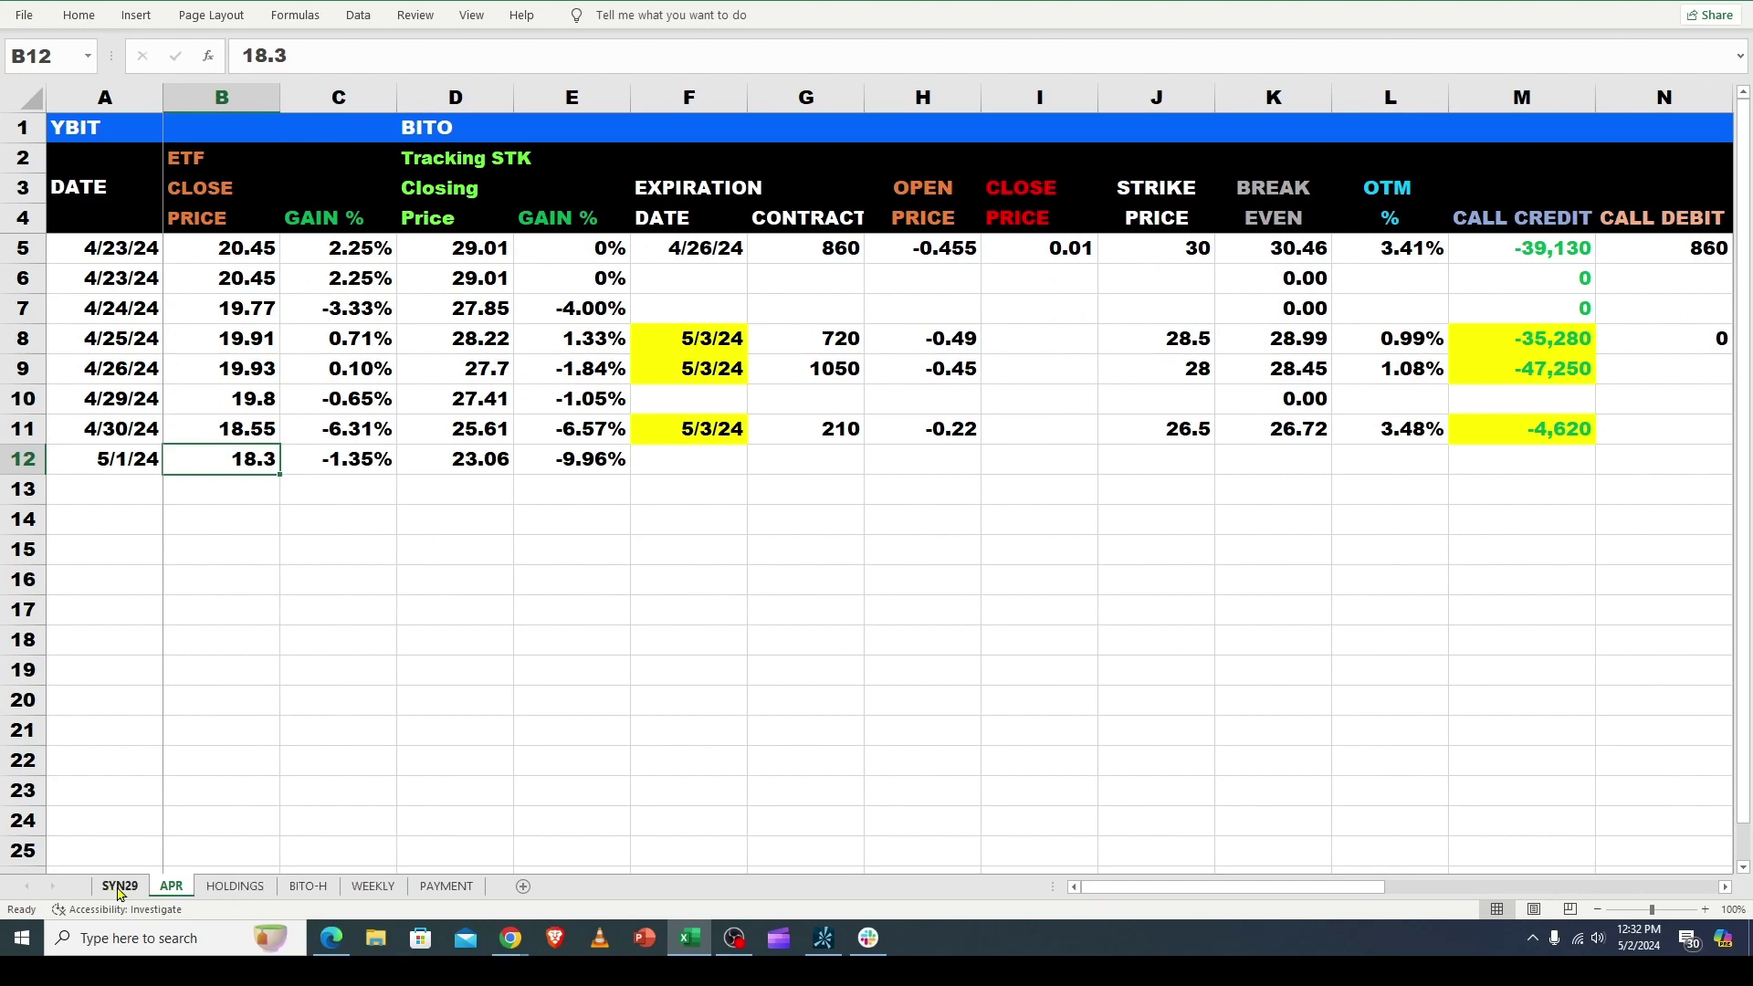
Show the PAYMENT sheet and select G2 to check its =C2/E2 short call per-share formula.
{"action": "left_click", "coordinate": [436, 893]}
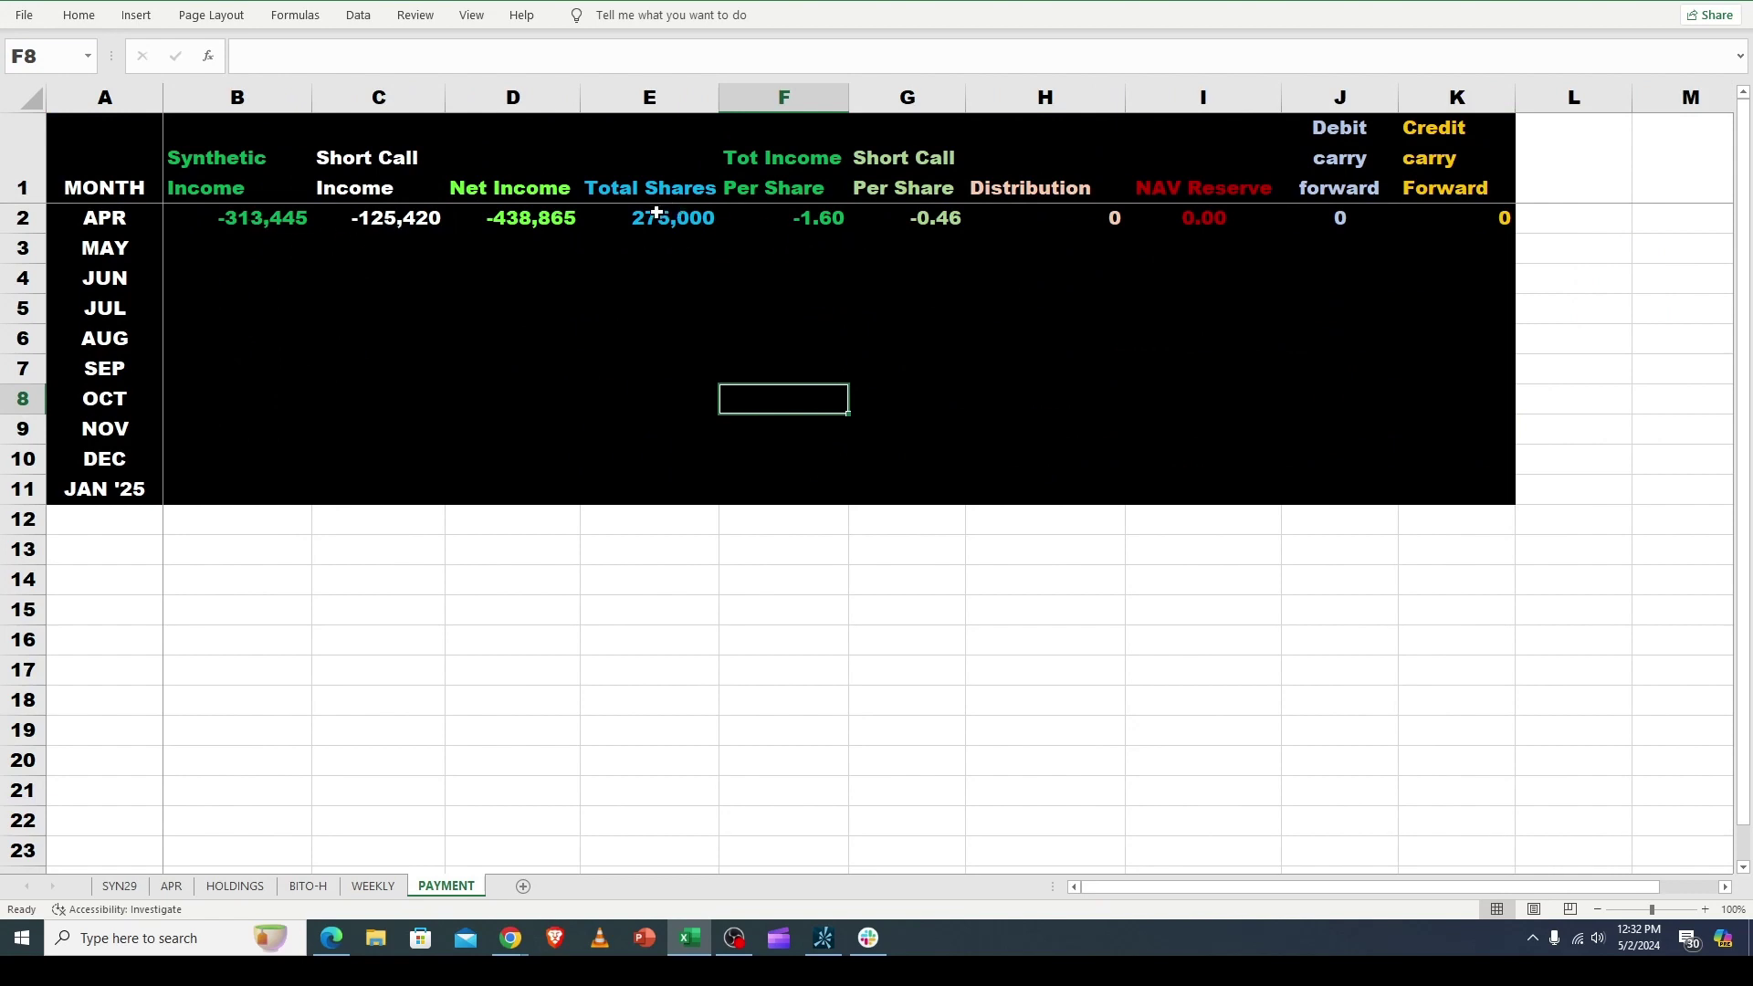
{"action": "left_click", "coordinate": [926, 225]}
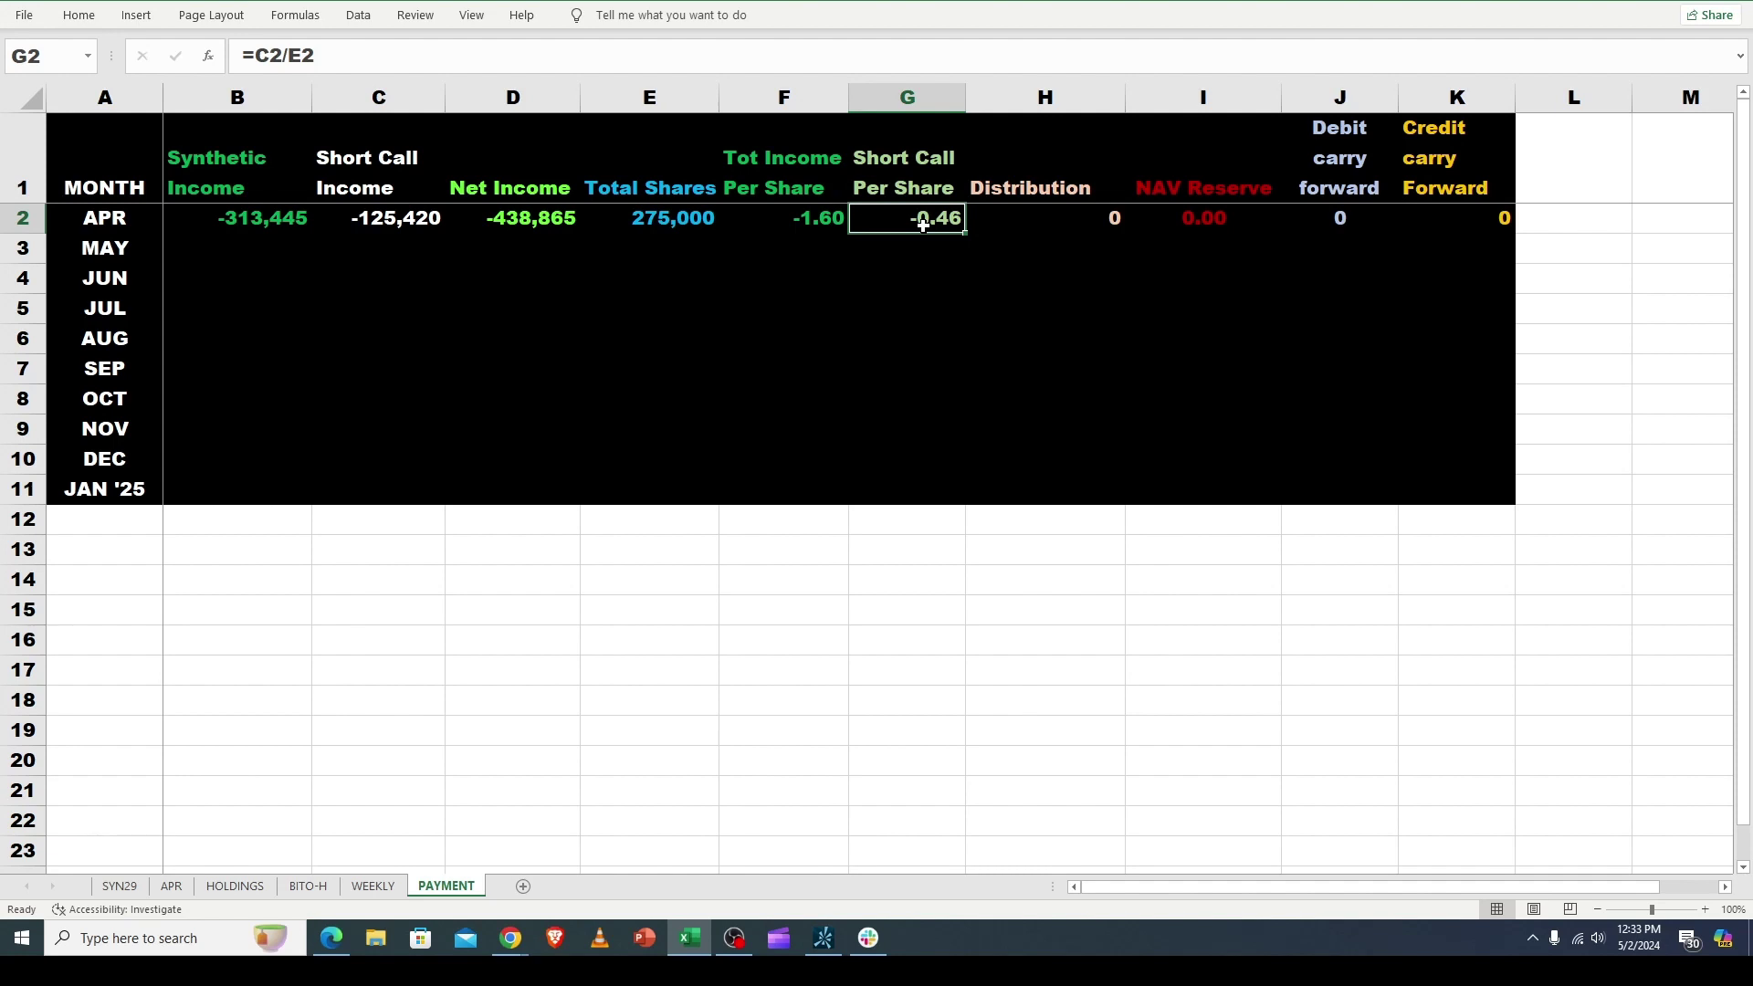
{"action": "left_click", "coordinate": [888, 555]}
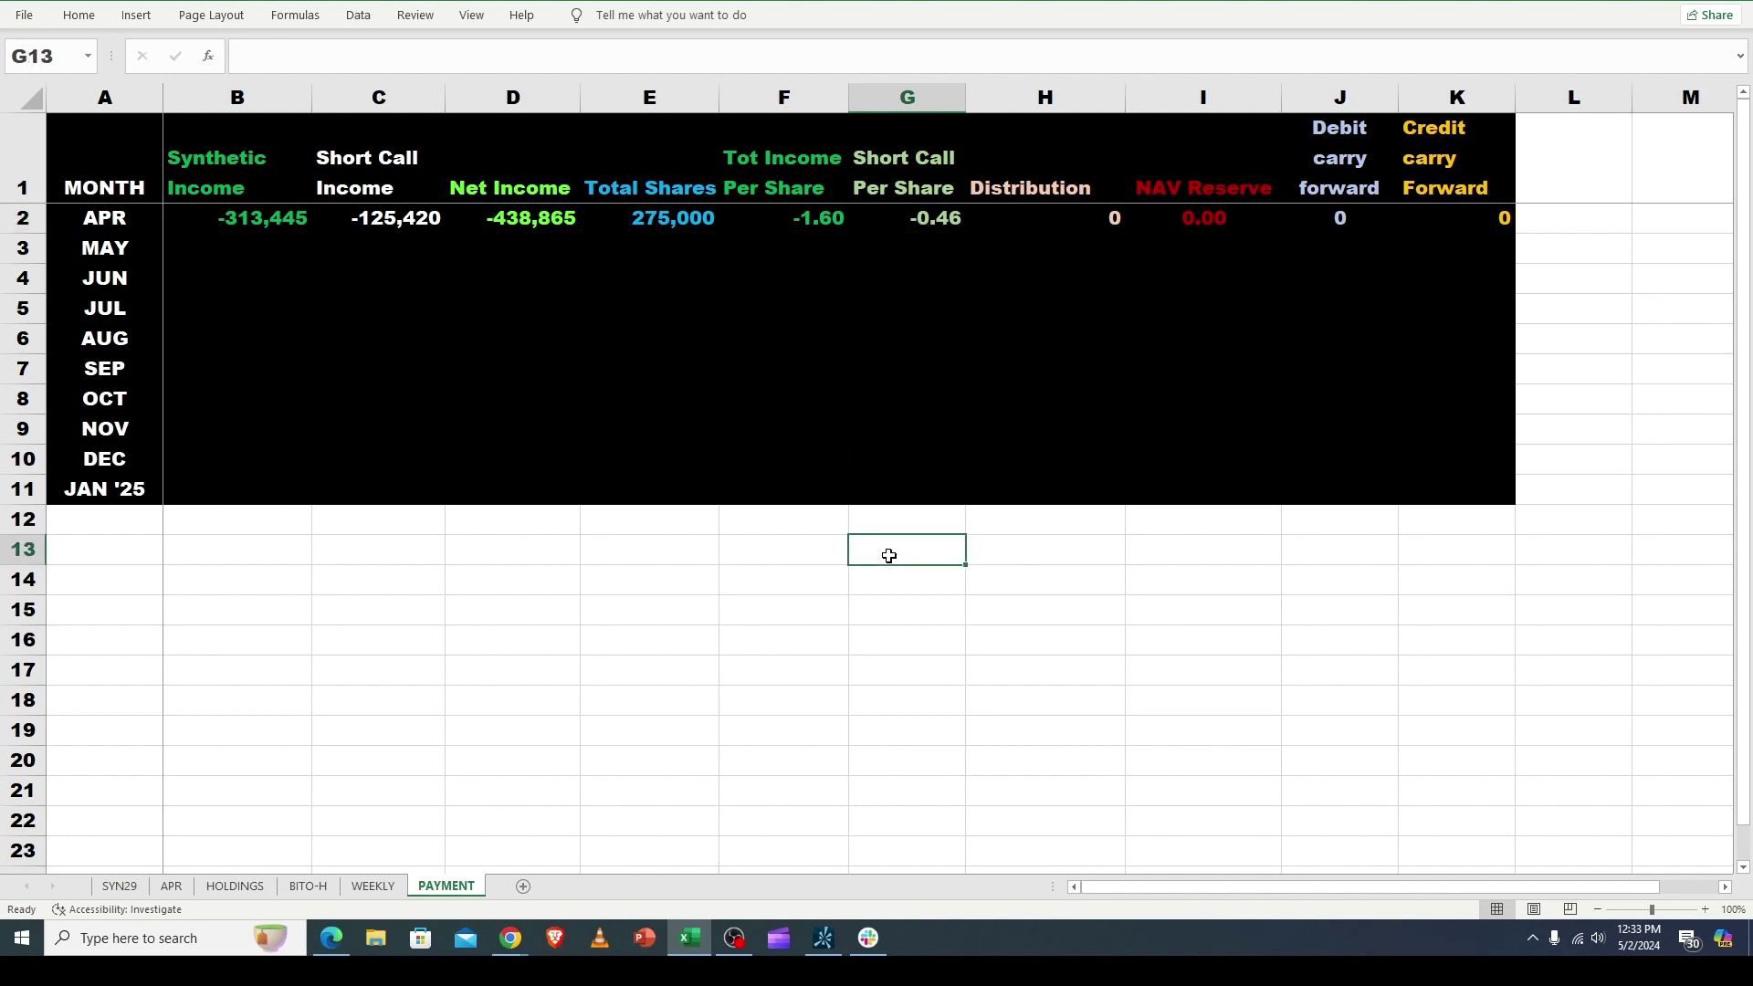